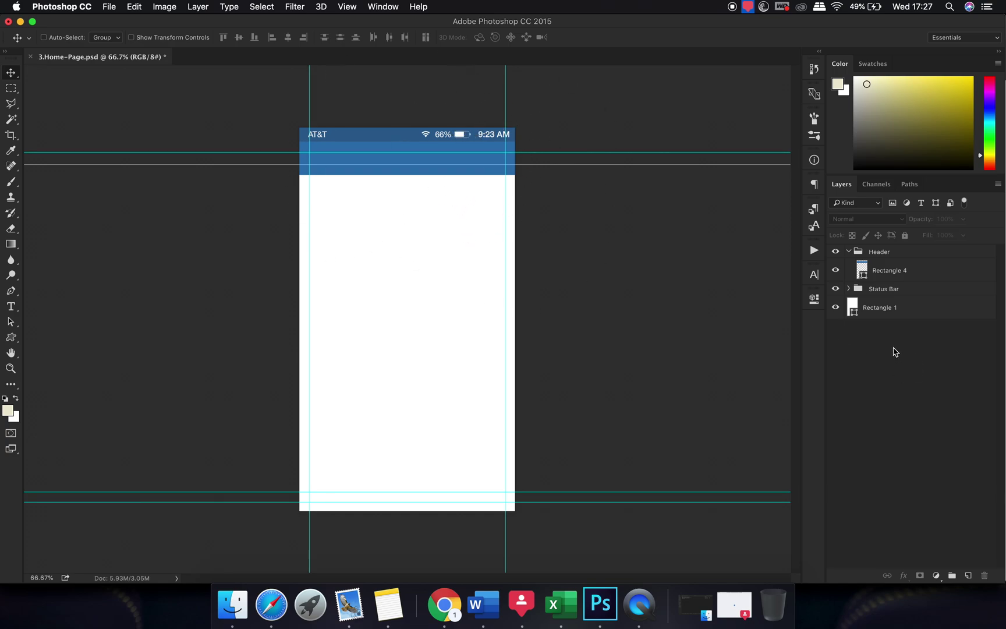
- Recolor the Header group's Rectangle 4 shape to teal 12a4be
{"action": "left_click", "coordinate": [443, 164], "text": "super"}
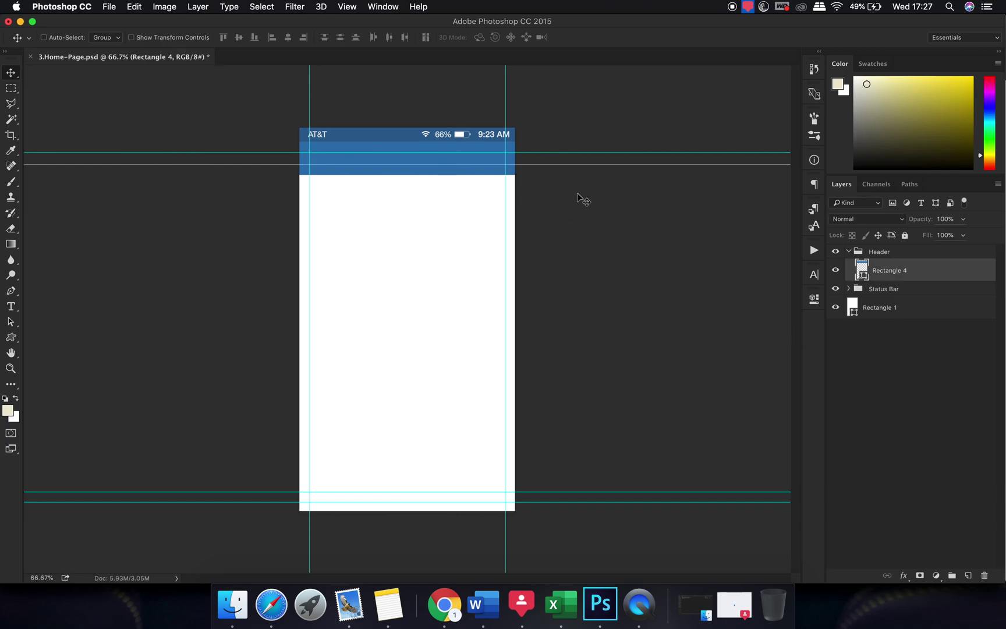
{"action": "left_click", "coordinate": [836, 270]}
{"action": "left_click", "coordinate": [836, 269]}
{"action": "left_click", "coordinate": [836, 270]}
{"action": "left_click", "coordinate": [836, 270]}
{"action": "left_click", "coordinate": [863, 271]}
{"action": "double_click", "coordinate": [863, 270]}
{"action": "left_click", "coordinate": [846, 272]}
{"action": "left_click", "coordinate": [846, 280]}
{"action": "left_click", "coordinate": [807, 243]}
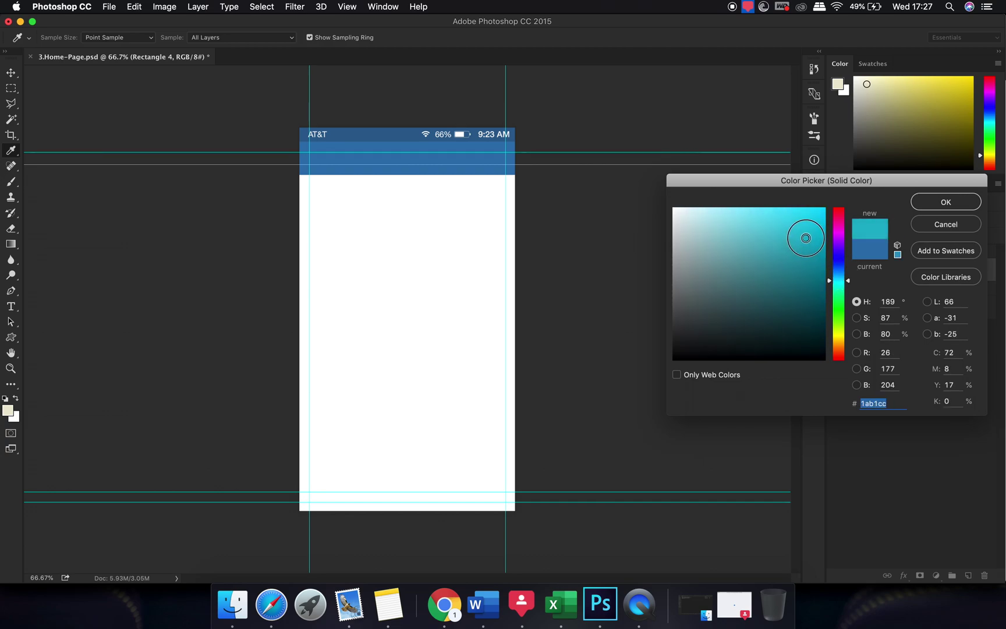
{"action": "left_click_drag", "start_coordinate": [806, 243], "coordinate": [811, 247]}
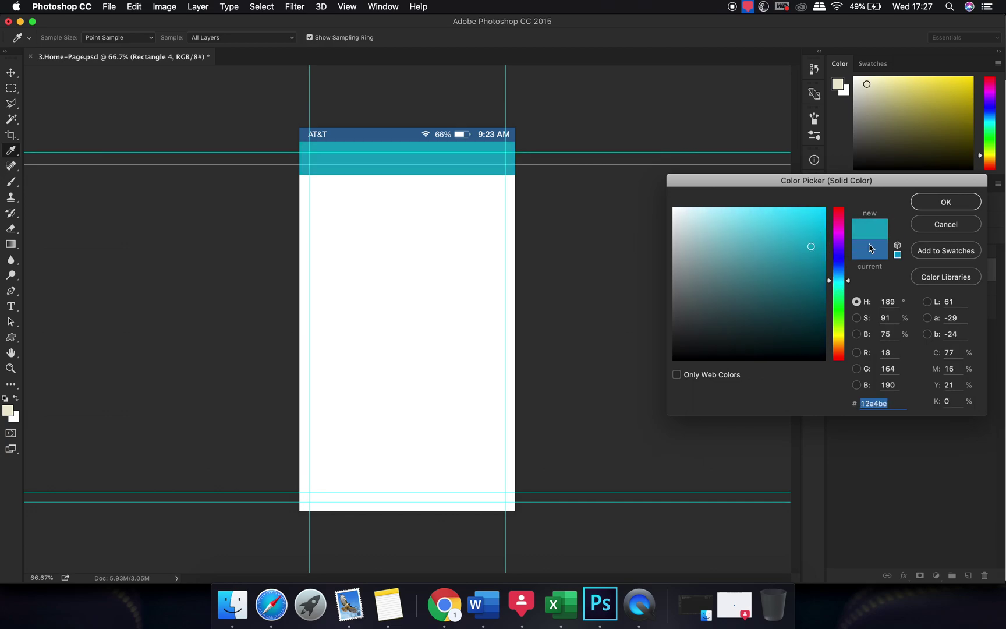
{"action": "left_click", "coordinate": [931, 204]}
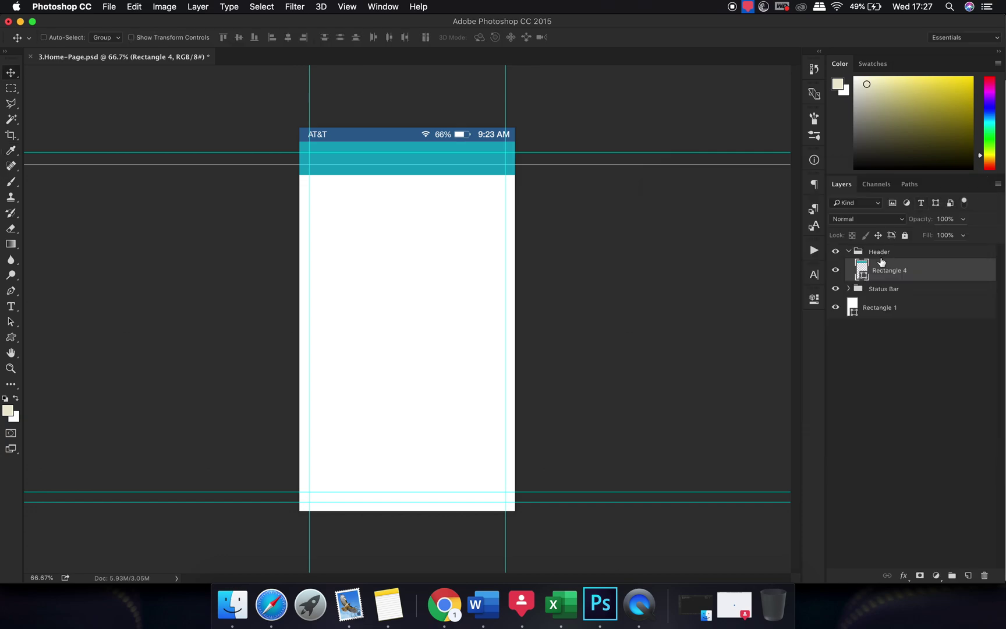
- Recolor the status bar's background rectangle to the darker teal 0d97af, sampling the header color as the base, and deselect the layer
{"action": "key", "text": "v"}
{"action": "left_click", "coordinate": [403, 139], "text": "super"}
{"action": "double_click", "coordinate": [863, 320]}
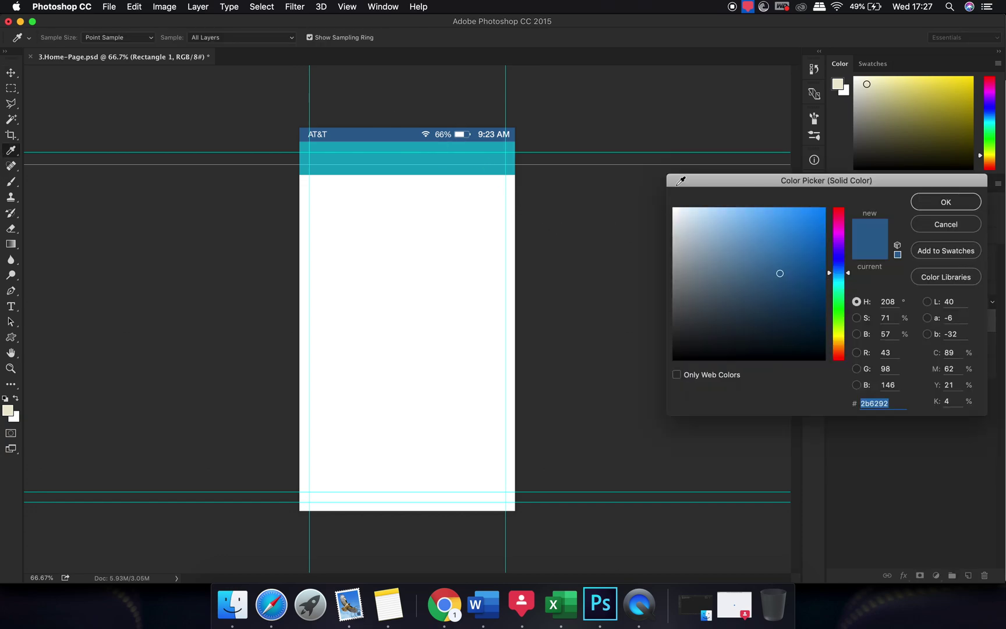
{"action": "left_click_drag", "start_coordinate": [823, 181], "coordinate": [666, 195]}
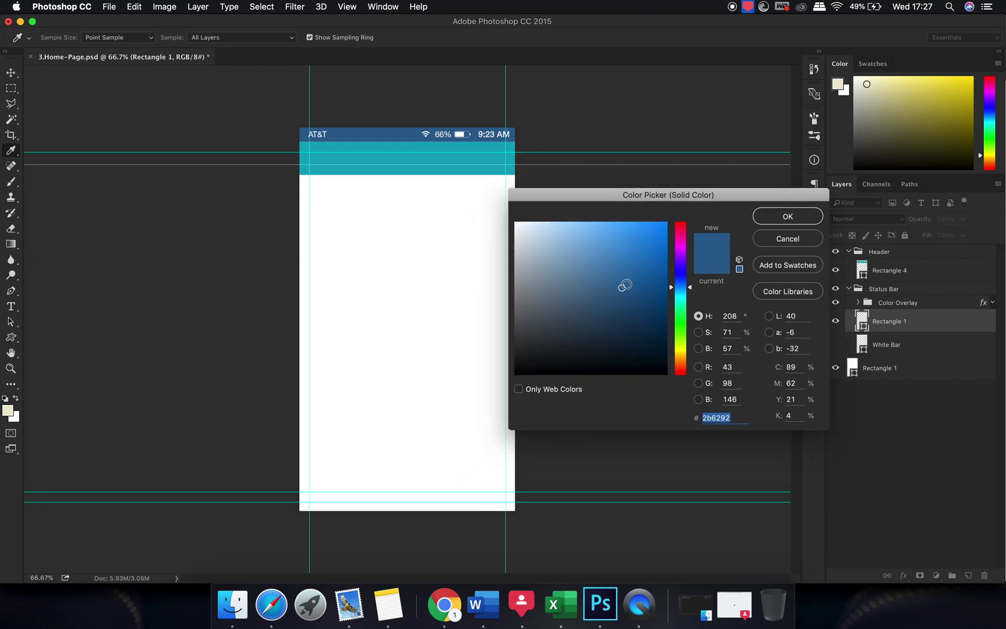
{"action": "left_click", "coordinate": [415, 161]}
{"action": "left_click", "coordinate": [656, 270]}
{"action": "left_click_drag", "start_coordinate": [656, 270], "coordinate": [655, 269]}
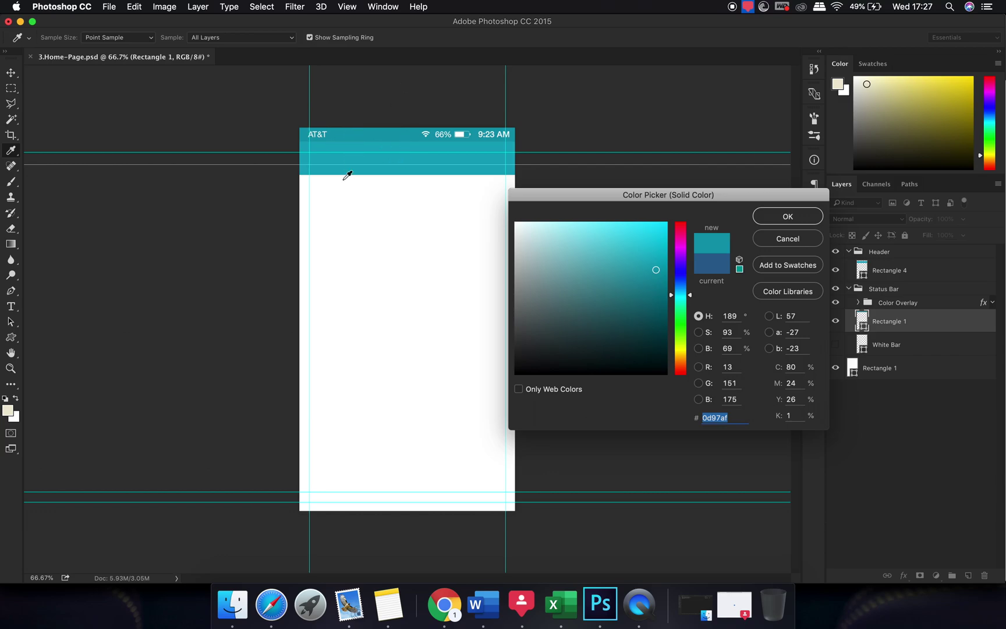
{"action": "left_click", "coordinate": [787, 216]}
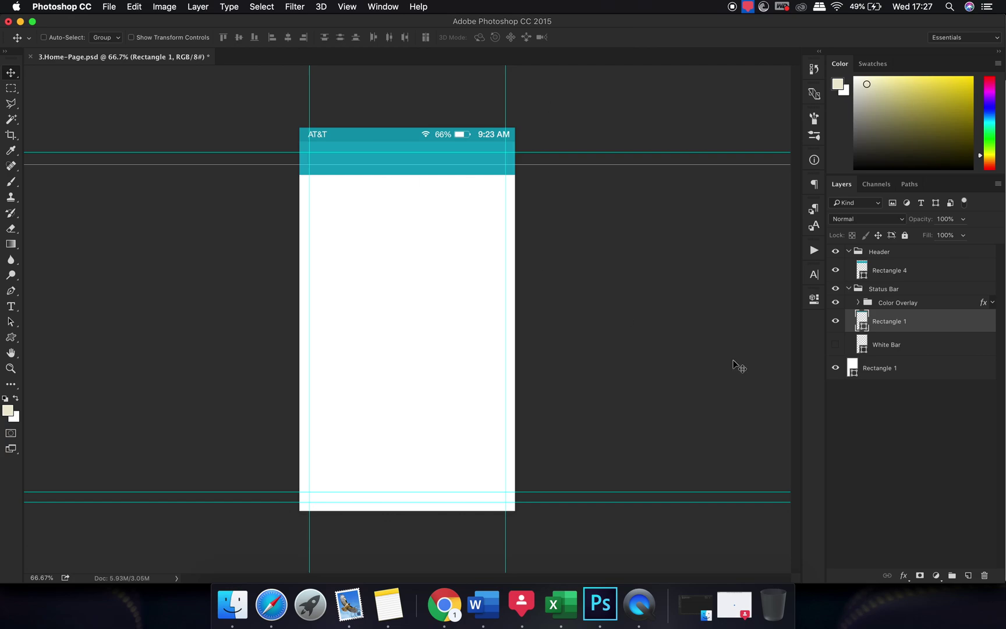
{"action": "left_click", "coordinate": [959, 456]}
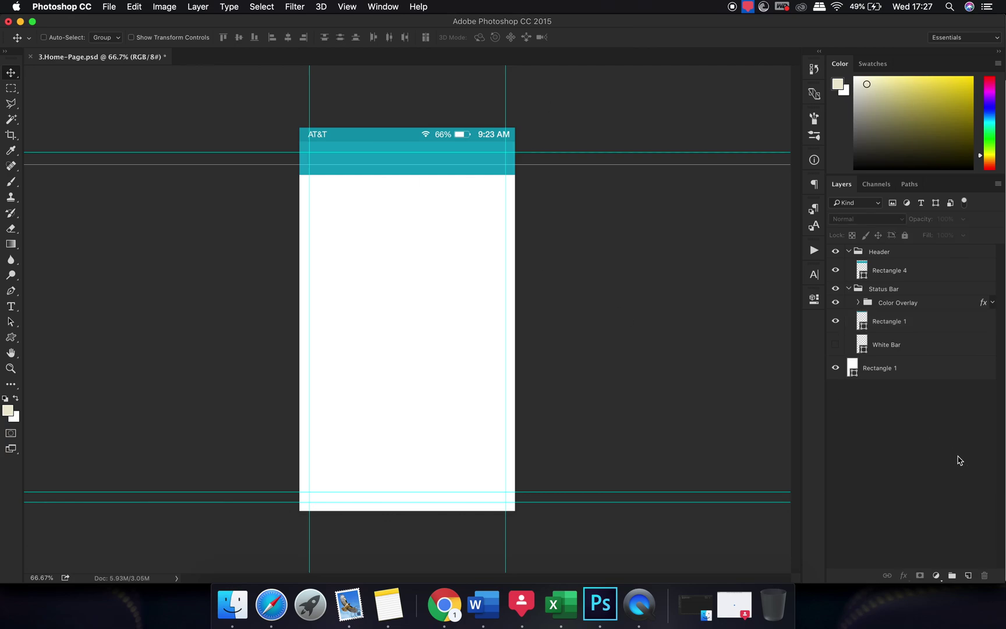
- Add the text "Chat App" in the header and set its color to white ffffff
{"action": "left_click", "coordinate": [12, 307]}
{"action": "left_click", "coordinate": [375, 252]}
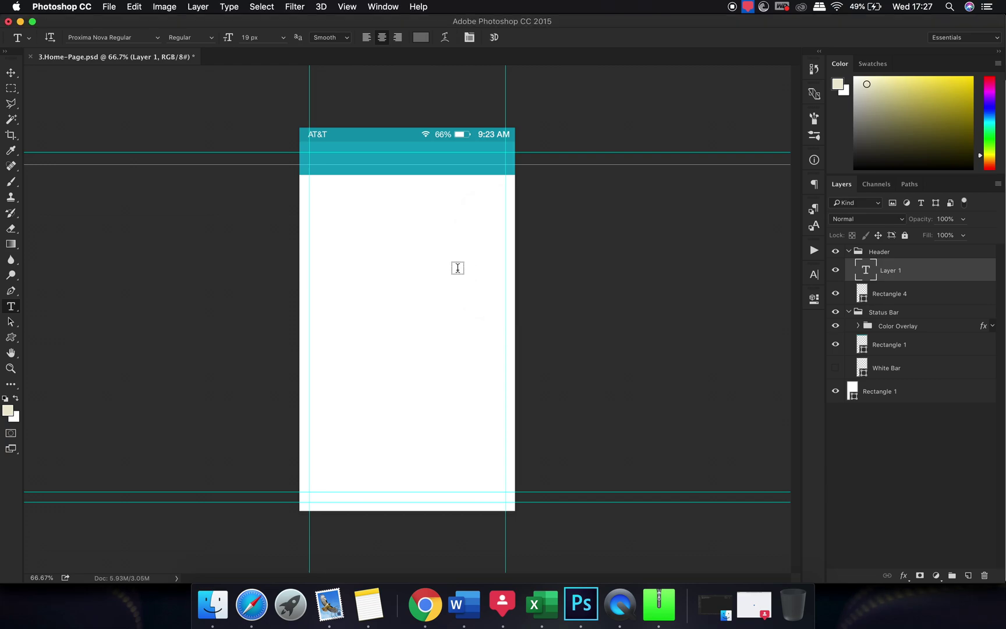
{"action": "left_click", "coordinate": [390, 156]}
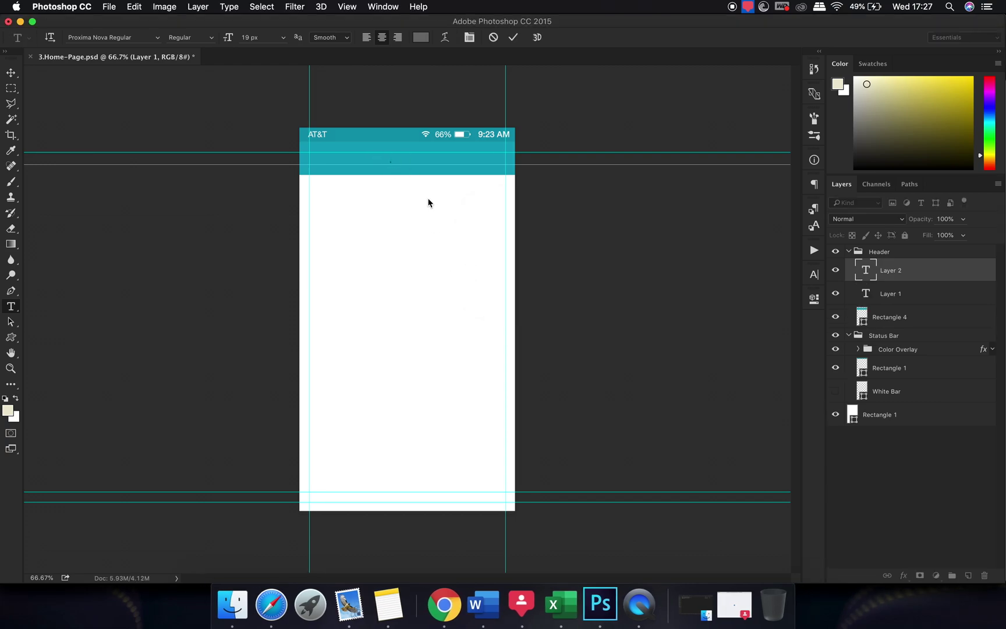
{"action": "type", "text": "Home"}
{"action": "left_click", "coordinate": [420, 37]}
{"action": "type", "text": "ffffff"}
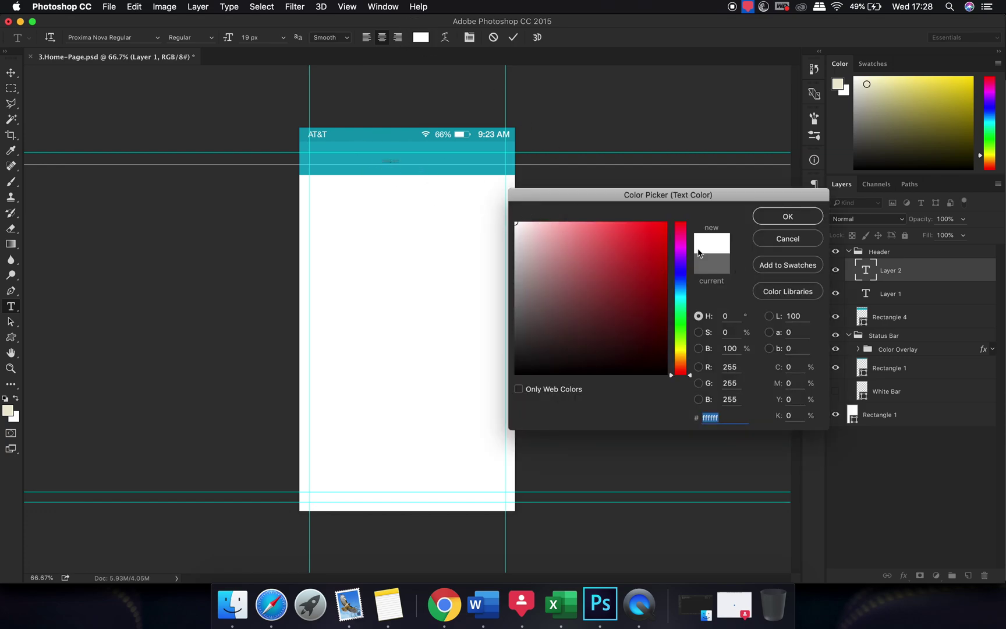
{"action": "left_click", "coordinate": [787, 217]}
- Enlarge the header title to 66 px and move it to the header's left margin guide
{"action": "left_click_drag", "start_coordinate": [223, 39], "coordinate": [273, 45]}
{"action": "left_click", "coordinate": [11, 72]}
{"action": "left_click_drag", "start_coordinate": [407, 207], "coordinate": [357, 203]}
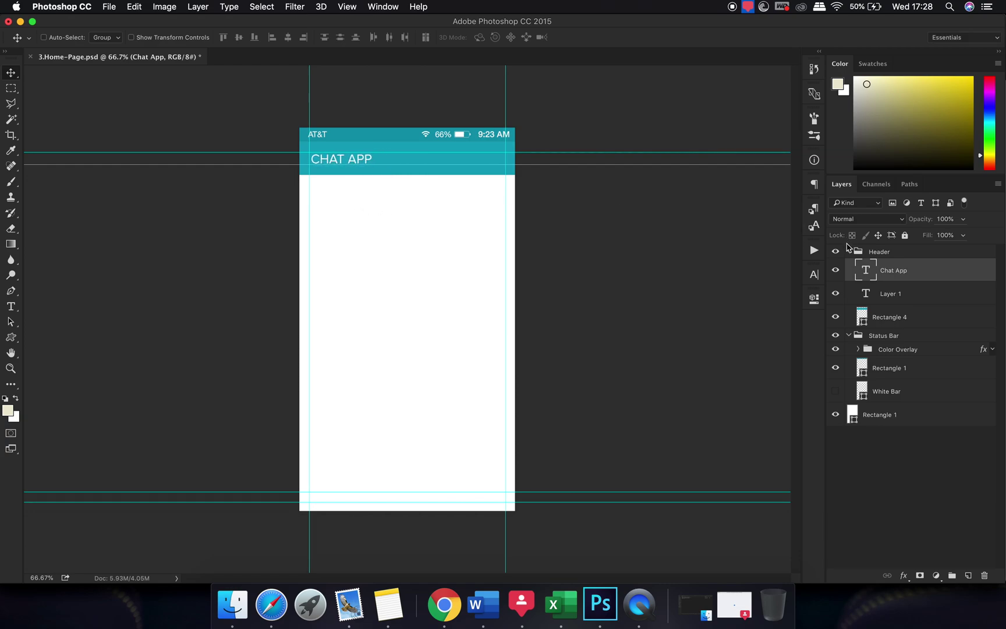
- Turn off All Caps for the header title and remove its space so it reads "ChatApp"
{"action": "left_click", "coordinate": [815, 275]}
{"action": "left_click", "coordinate": [716, 368]}
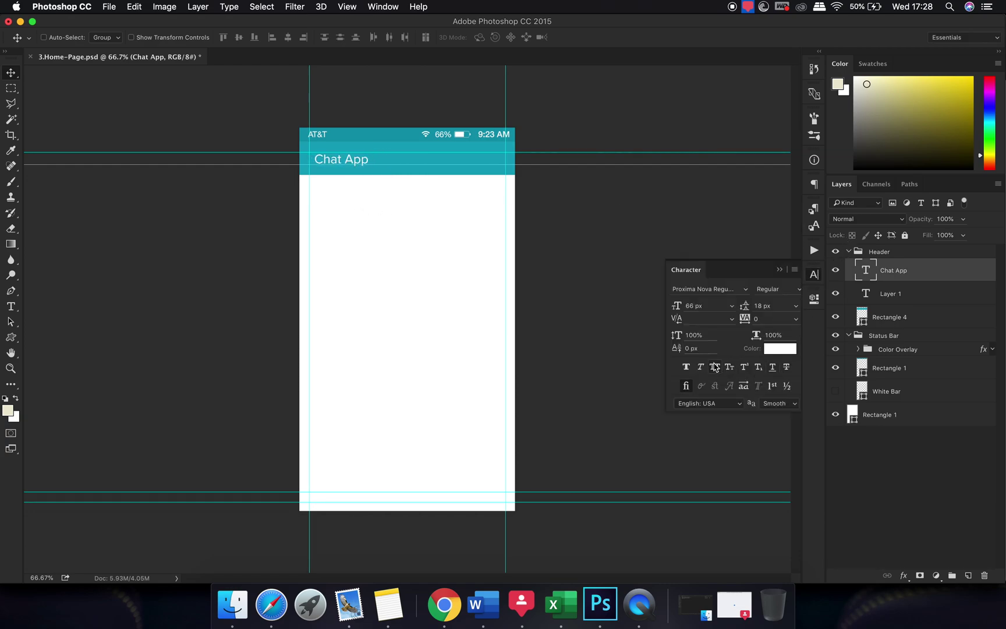
{"action": "key", "text": "t"}
{"action": "left_click", "coordinate": [342, 160]}
{"action": "key", "text": "BackSpace"}
- Align the ChatApp title's left edge with the left margin guide, centered vertically in the header
{"action": "left_click", "coordinate": [11, 72]}
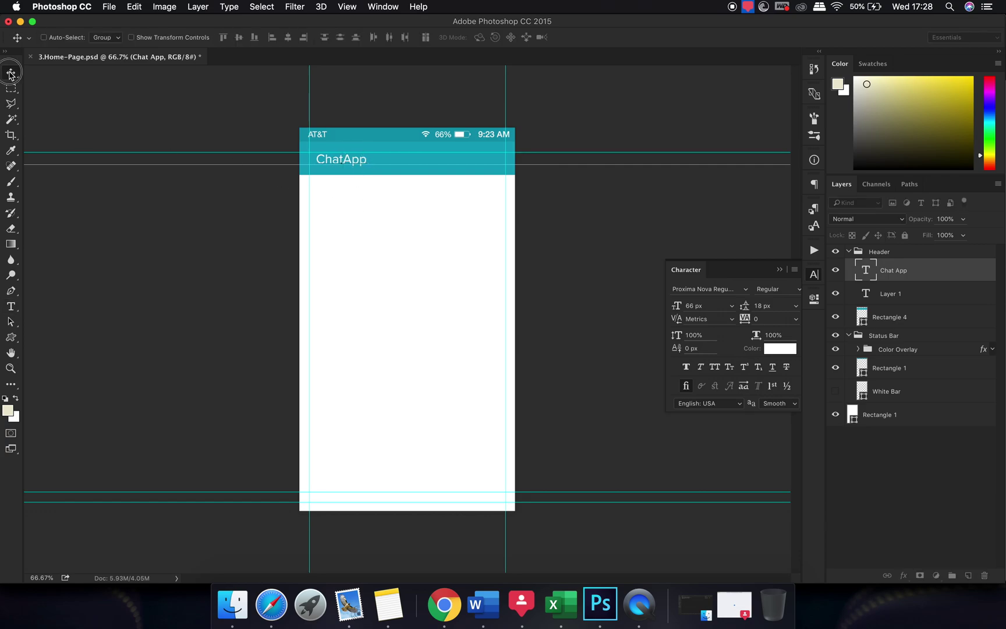
{"action": "left_click_drag", "start_coordinate": [386, 211], "coordinate": [377, 209]}
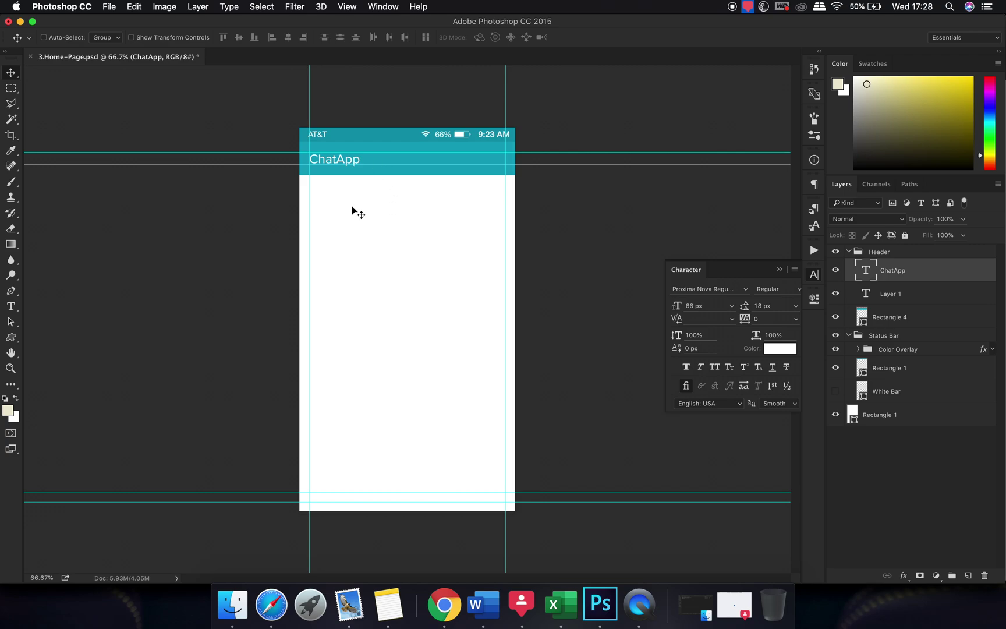
{"action": "left_click", "coordinate": [779, 269]}
{"action": "left_click_drag", "start_coordinate": [430, 289], "coordinate": [432, 288]}
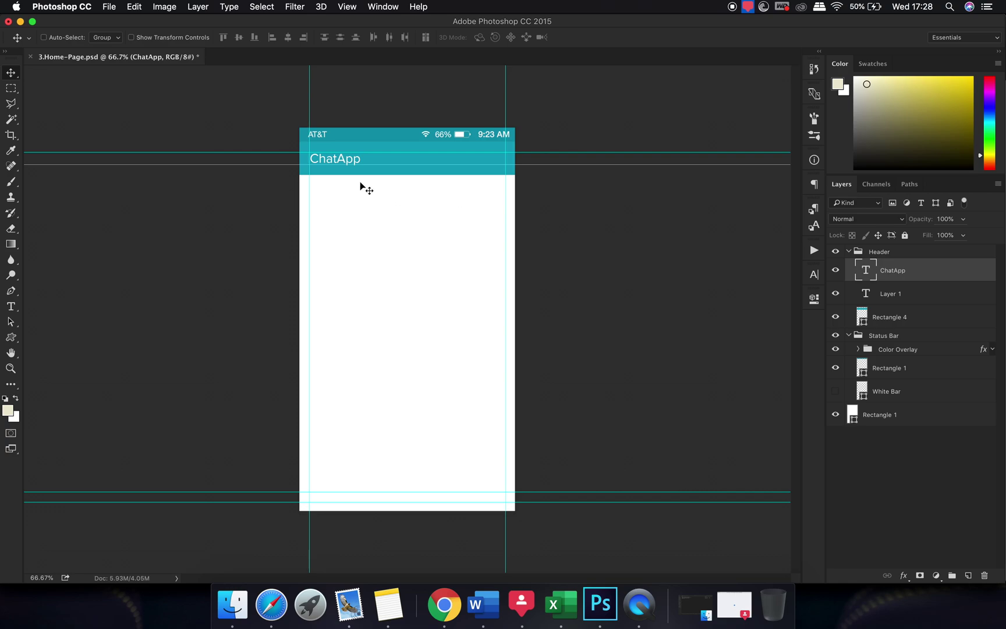
{"action": "left_click_drag", "start_coordinate": [362, 196], "coordinate": [437, 209]}
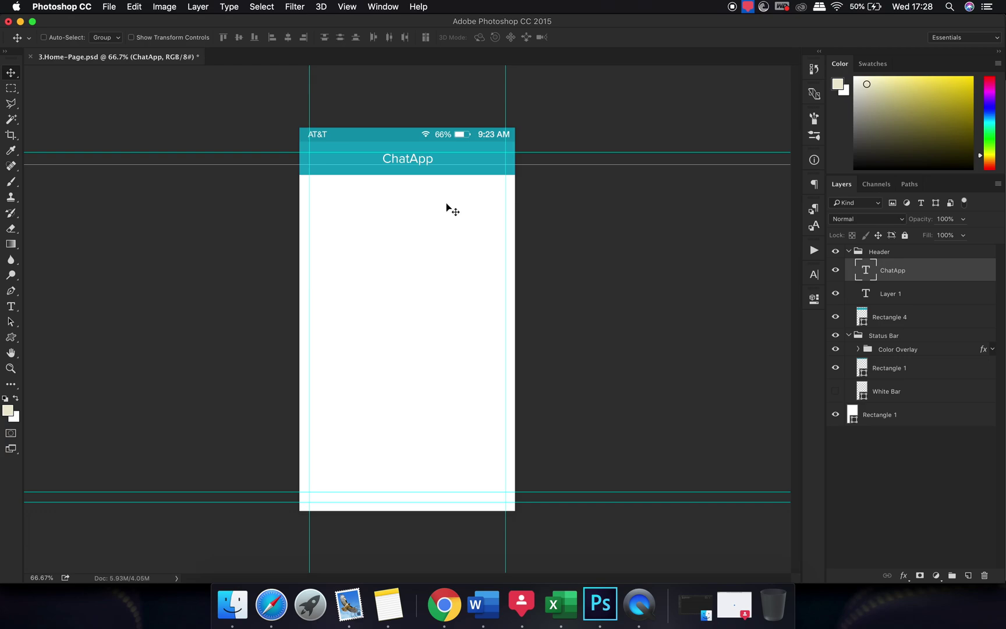
{"action": "key", "text": "super+z"}
{"action": "left_click_drag", "start_coordinate": [378, 219], "coordinate": [405, 248]}
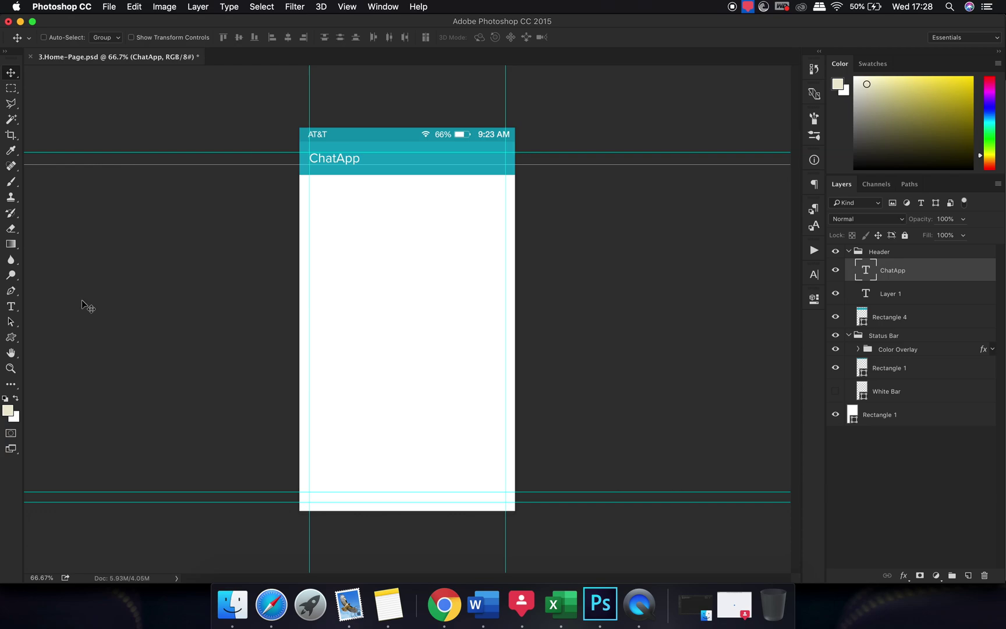
- Draw a small round dot of 18 × 18 px with the Rounded Rectangle tool near the header's right margin guide
{"action": "left_click", "coordinate": [12, 340]}
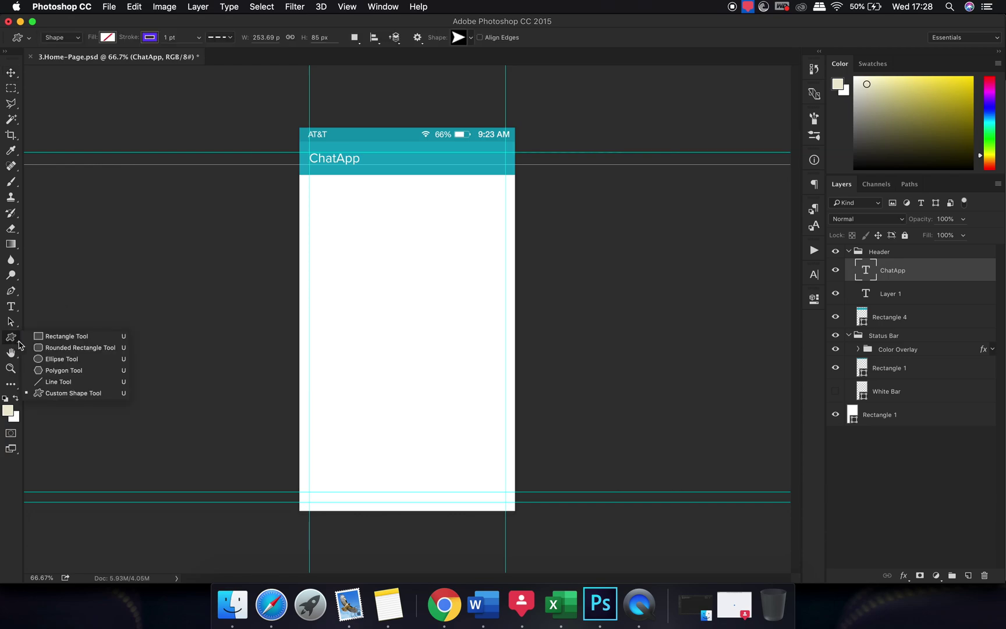
{"action": "left_click", "coordinate": [67, 348]}
{"action": "left_click", "coordinate": [903, 469]}
{"action": "left_click_drag", "start_coordinate": [498, 157], "coordinate": [506, 163]}
{"action": "scroll", "coordinate": [482, 198], "scroll_direction": "up", "scroll_amount": 5}
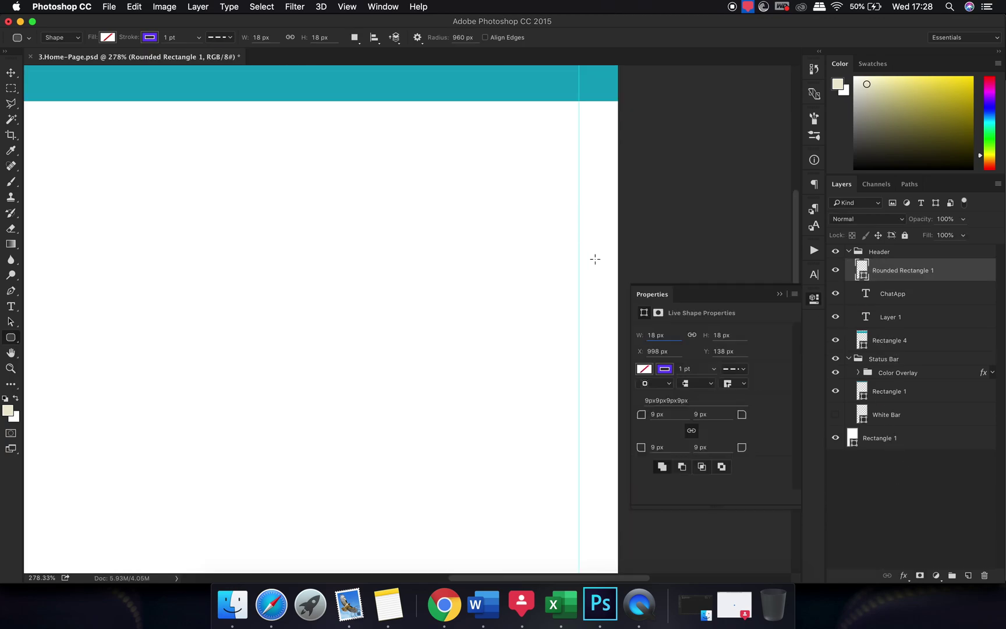
{"action": "scroll", "coordinate": [564, 319], "scroll_direction": "down", "scroll_amount": 5}
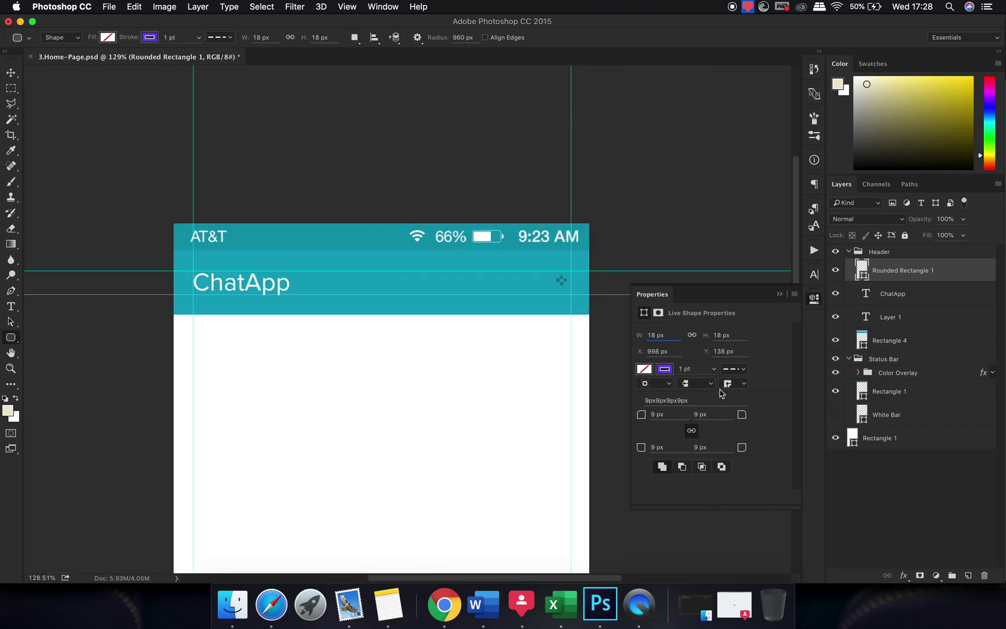
- Remove the dot's stroke and fill it with white
{"action": "left_click", "coordinate": [664, 369]}
{"action": "left_click", "coordinate": [652, 389]}
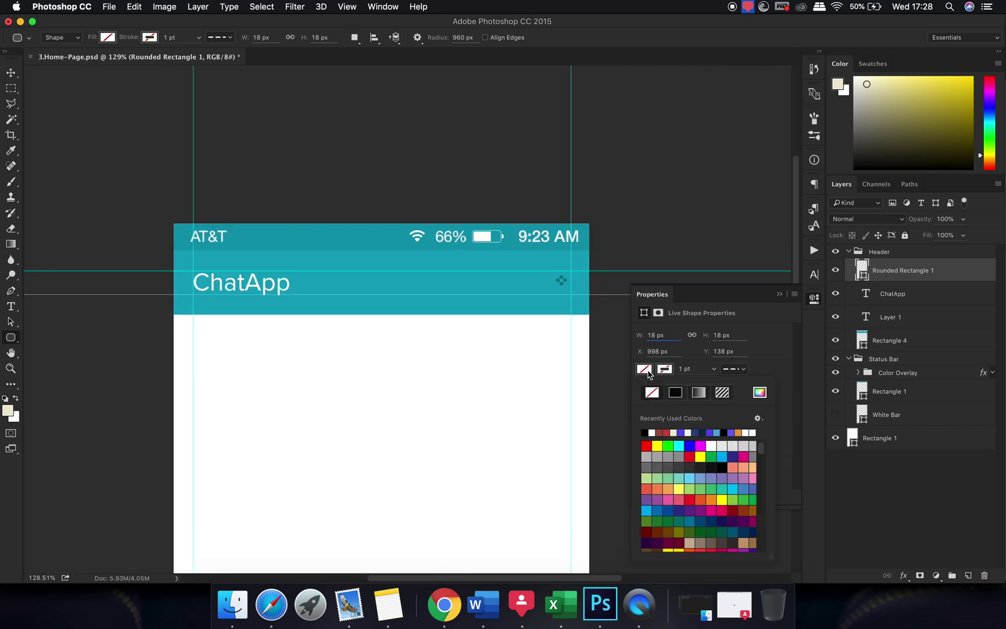
{"action": "left_click", "coordinate": [651, 433]}
{"action": "scroll", "coordinate": [589, 285], "scroll_direction": "up", "scroll_amount": 5}
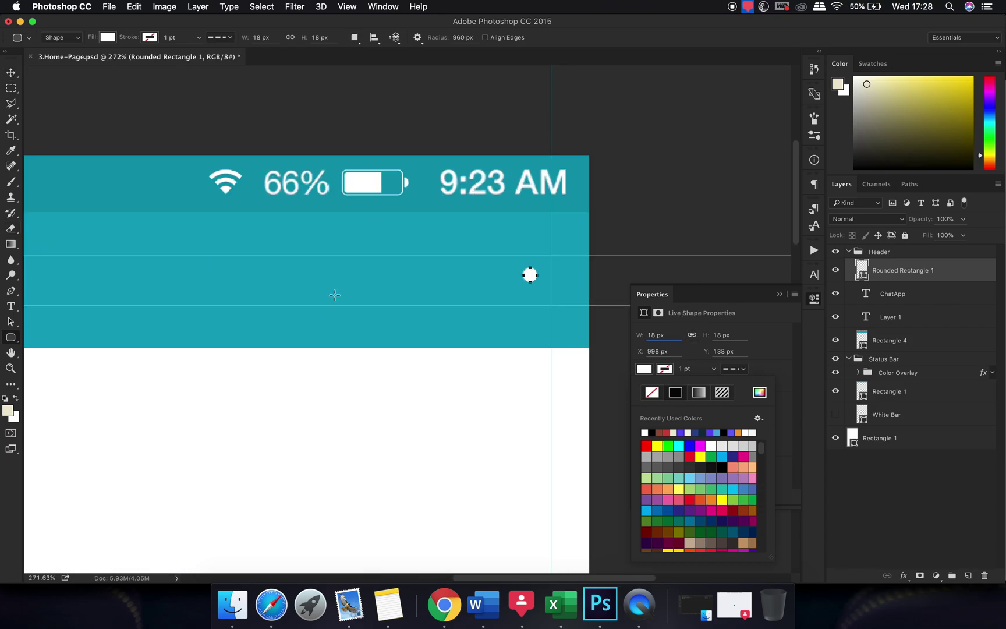
- Move the dot to the right margin guide and duplicate it twice to form a vertical three-dot menu icon
{"action": "left_click", "coordinate": [11, 74]}
{"action": "left_click_drag", "start_coordinate": [511, 387], "coordinate": [540, 401]}
{"action": "key", "text": "super"}
{"action": "scroll", "coordinate": [567, 356], "scroll_direction": "down", "scroll_amount": 2}
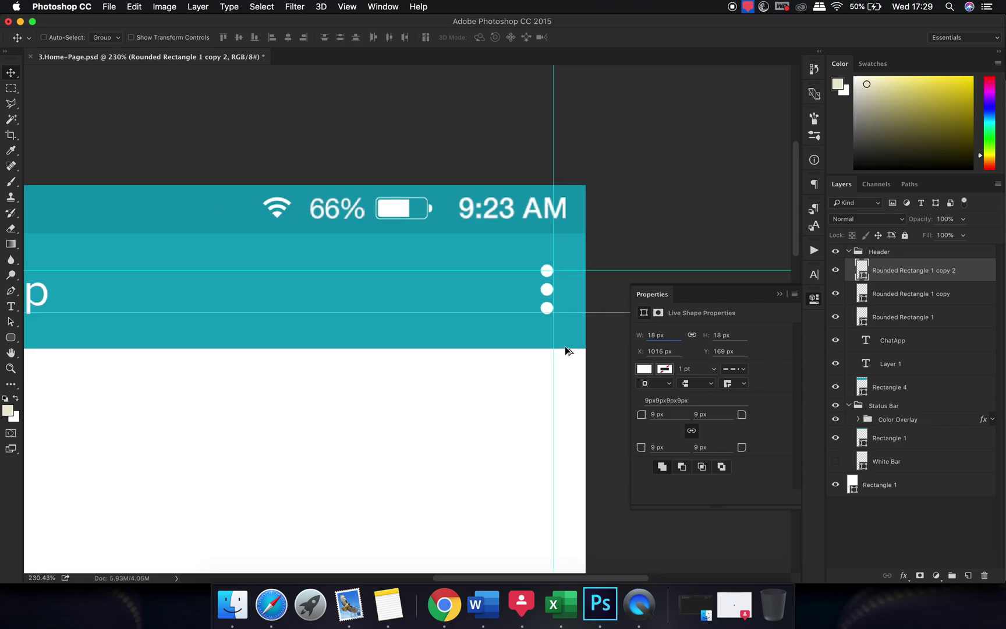
- Widen the vertical spacing of the menu icon by moving its outer dots away from the middle one
{"action": "scroll", "coordinate": [566, 351], "scroll_direction": "down", "scroll_amount": 3}
{"action": "scroll", "coordinate": [567, 351], "scroll_direction": "up", "scroll_amount": 3}
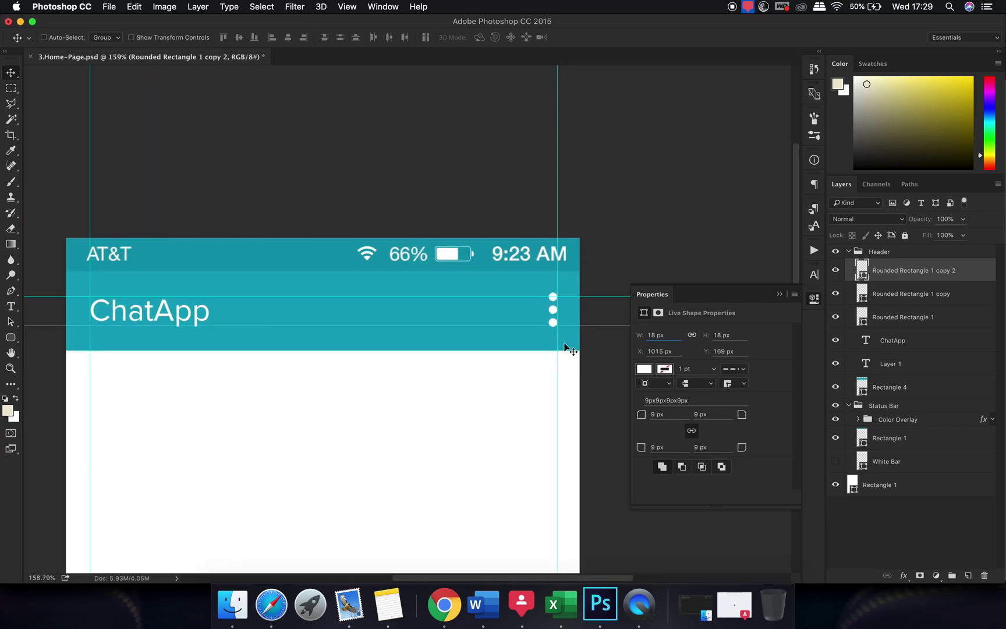
{"action": "scroll", "coordinate": [565, 318], "scroll_direction": "up", "scroll_amount": 2}
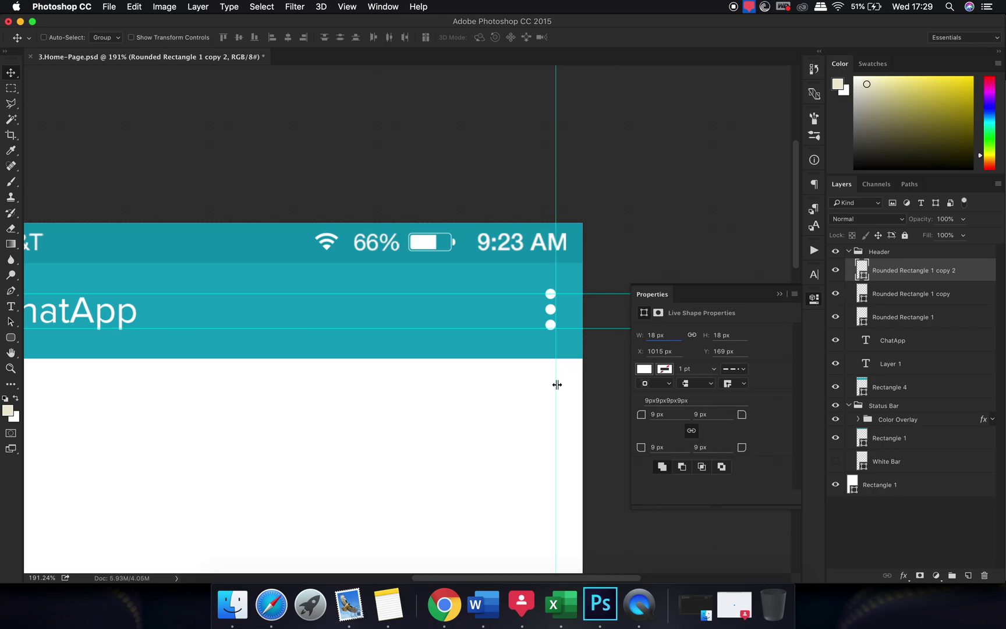
{"action": "mouse_move", "coordinate": [569, 381]}
{"action": "left_mouse_down"}
{"action": "mouse_move", "coordinate": [556, 394]}
{"action": "mouse_move", "coordinate": [568, 396]}
{"action": "left_mouse_up"}
{"action": "left_click", "coordinate": [908, 317]}
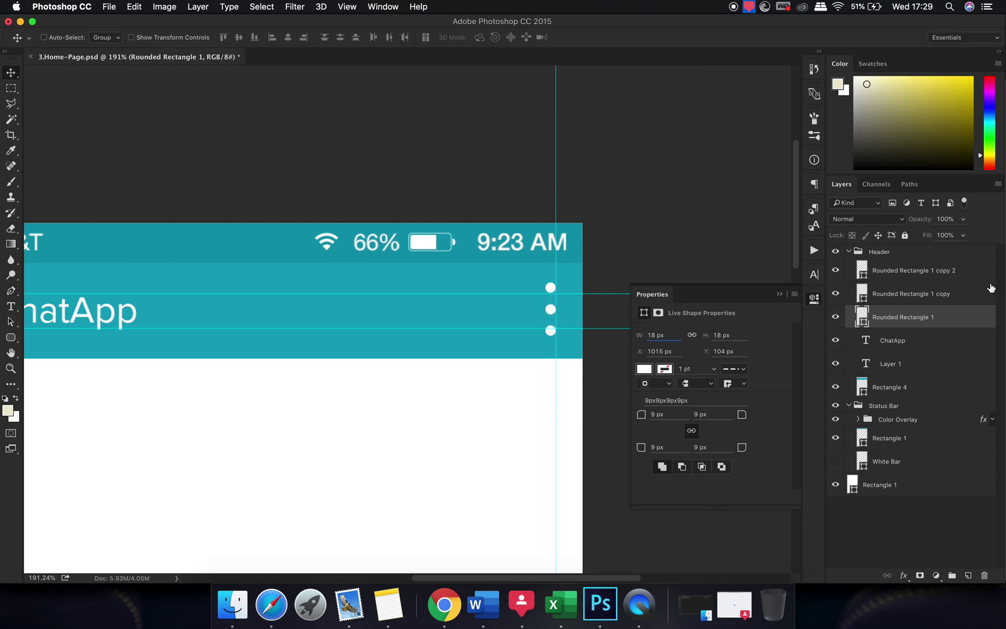
- Scale the three menu dots together to 12 px wide and 63 px high, and reposition them against the right margin guide
{"action": "left_click", "coordinate": [946, 279], "text": "shift"}
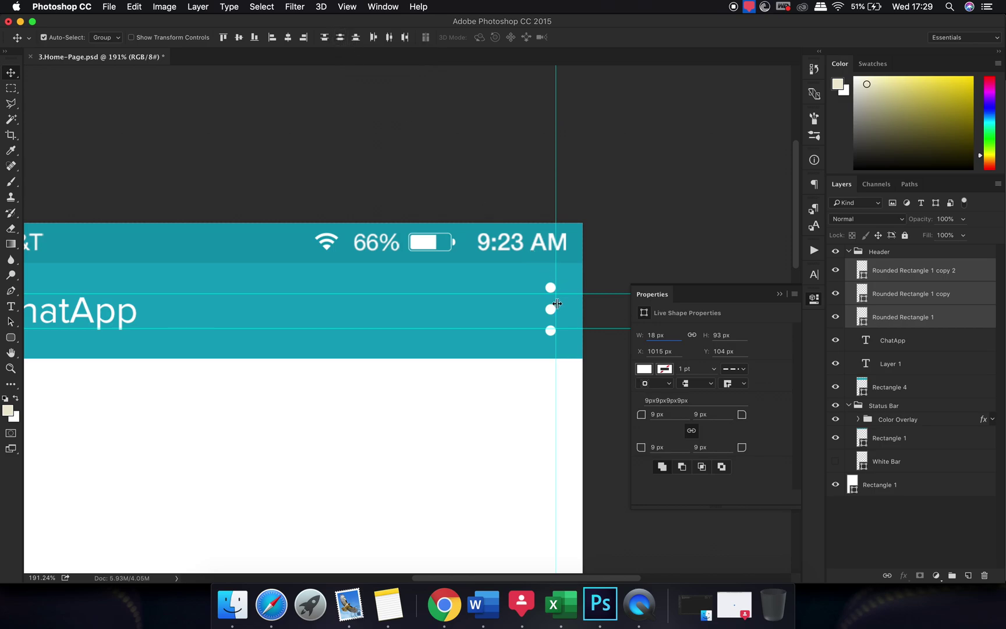
{"action": "key", "text": "super+t"}
{"action": "left_click_drag", "start_coordinate": [542, 280], "coordinate": [552, 291]}
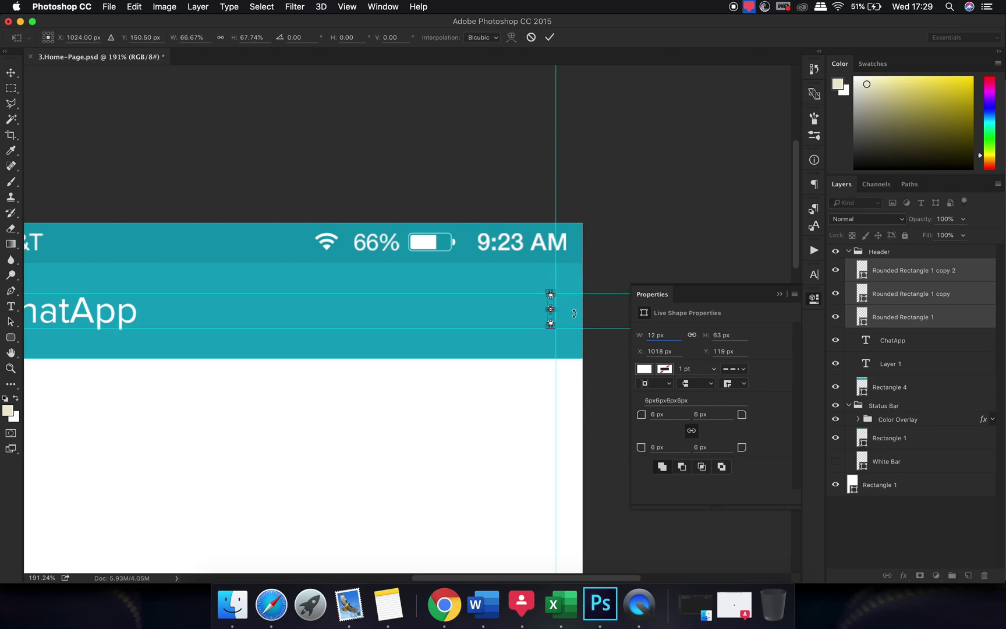
{"action": "key", "text": "Return"}
{"action": "left_click_drag", "start_coordinate": [532, 376], "coordinate": [530, 373]}
{"action": "key", "text": "super+0"}
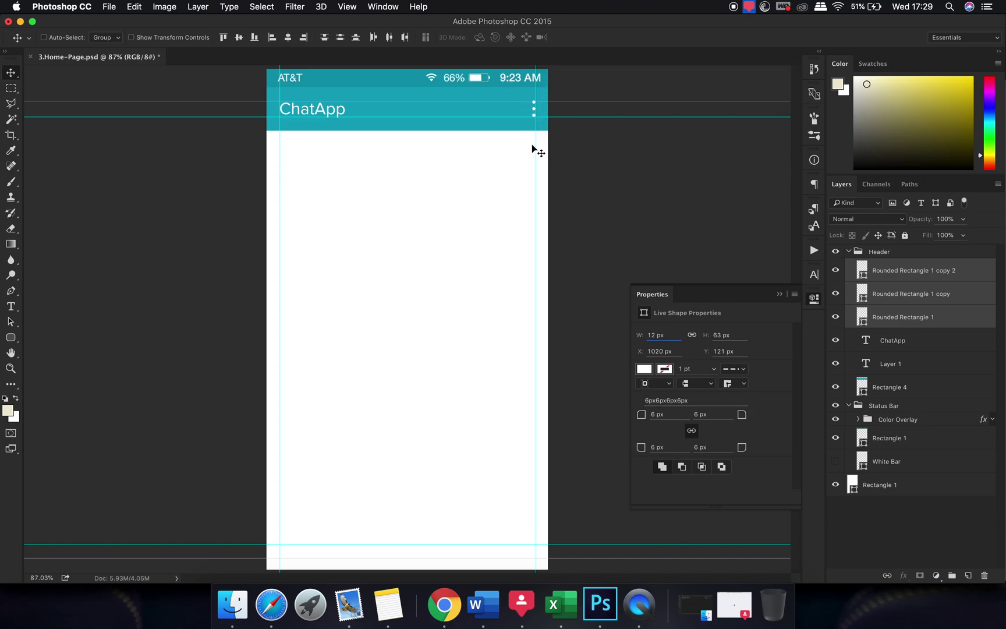
{"action": "left_click", "coordinate": [779, 296]}
{"action": "left_click", "coordinate": [870, 517]}
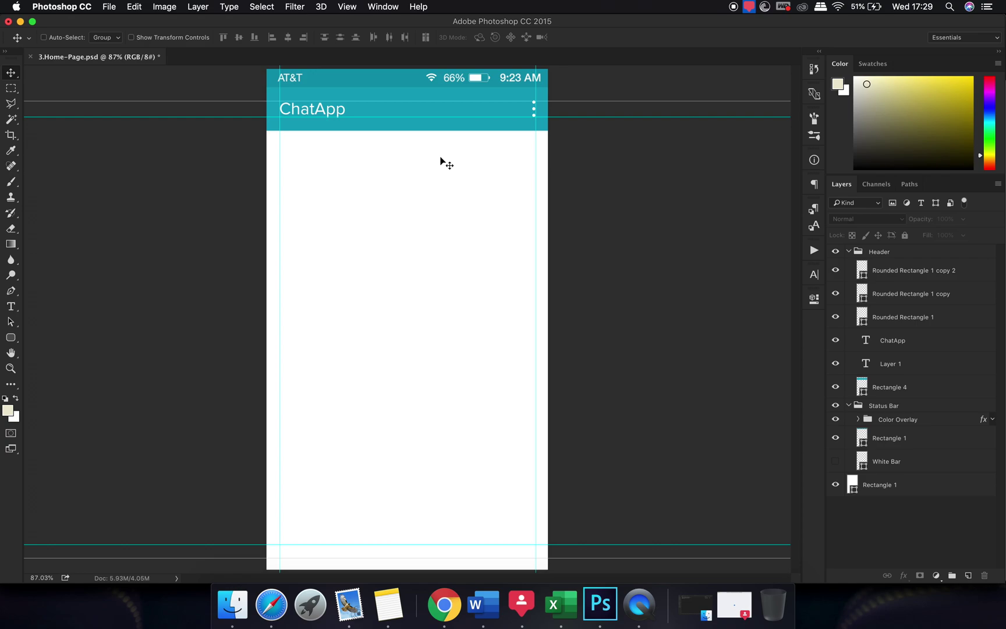
- Draw a 184 px circle below the header at the left margin guide, with no stroke and a red fill
{"action": "left_click_drag", "start_coordinate": [13, 333], "coordinate": [58, 356]}
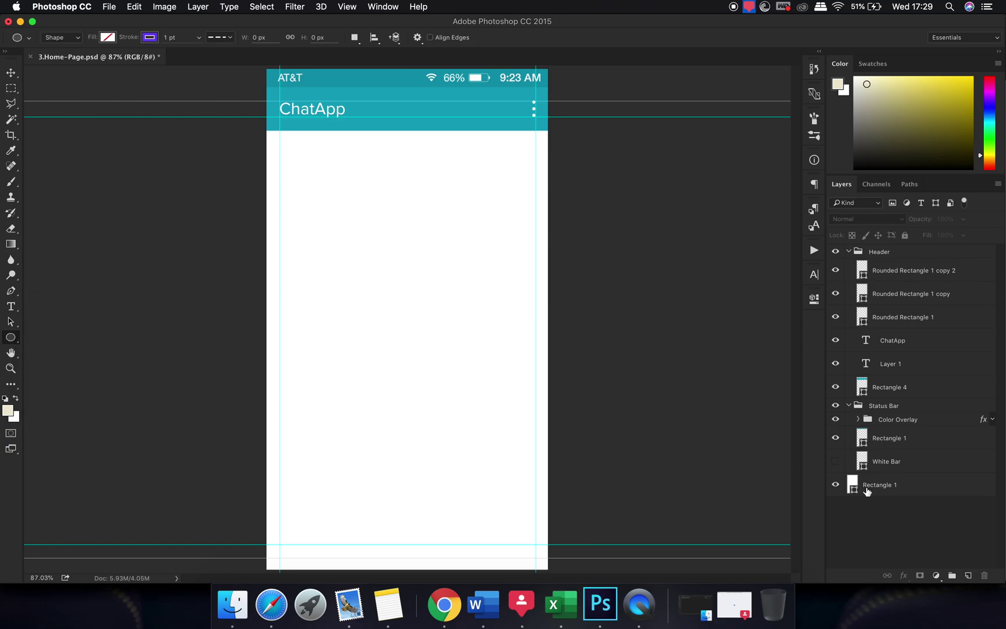
{"action": "left_click_drag", "start_coordinate": [282, 148], "coordinate": [327, 214]}
{"action": "left_click", "coordinate": [664, 387]}
{"action": "left_click", "coordinate": [652, 411]}
{"action": "left_click", "coordinate": [663, 387]}
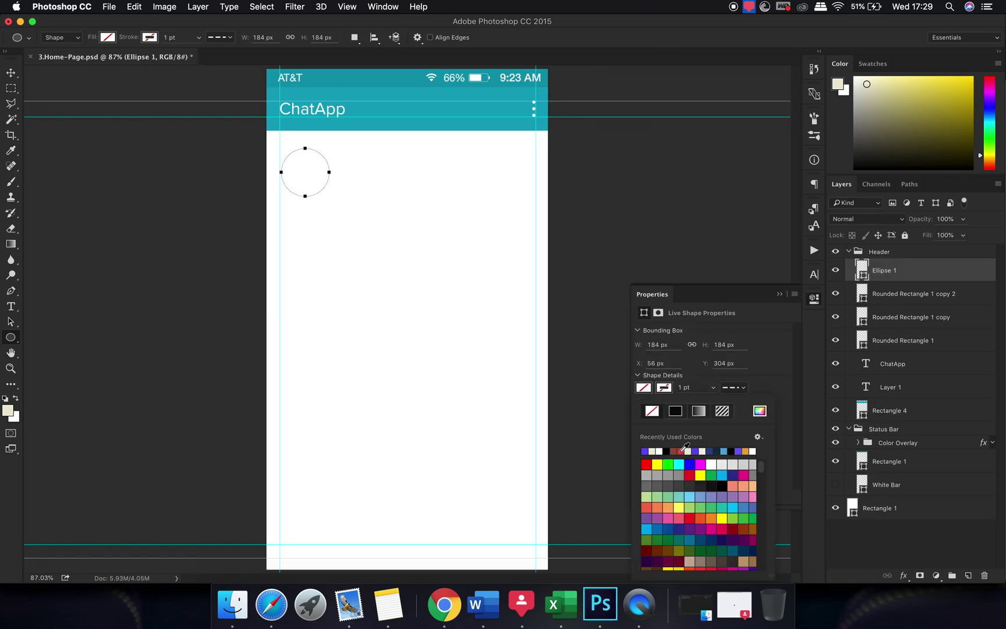
{"action": "left_click", "coordinate": [680, 452]}
- Move the red circle so its left edge snaps to the left margin guide, slightly closer to the header
{"action": "left_click", "coordinate": [779, 294]}
{"action": "key", "text": "v"}
{"action": "left_click_drag", "start_coordinate": [328, 220], "coordinate": [328, 216]}
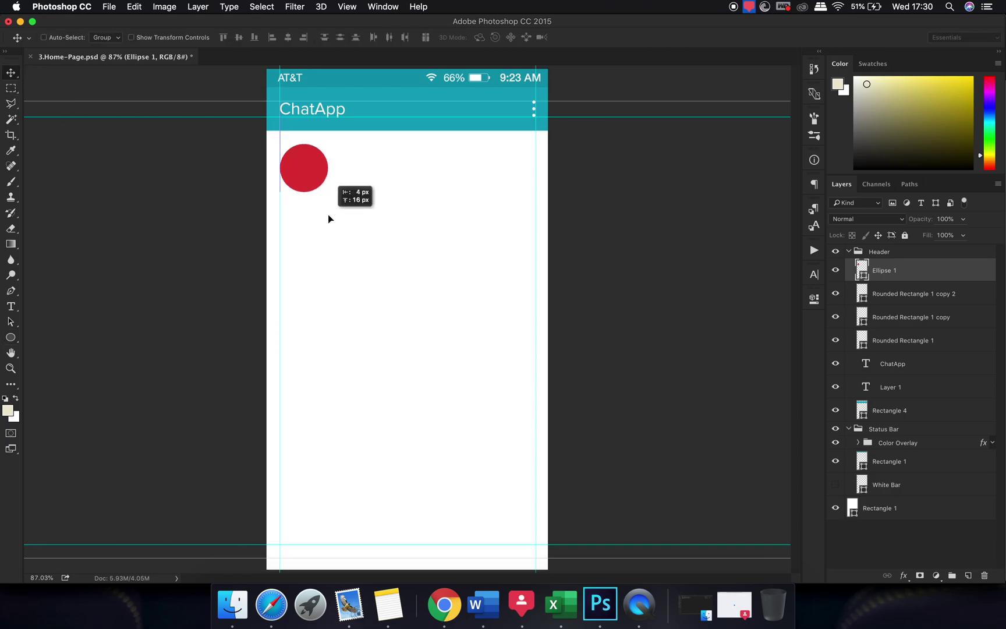
- Fine-tune the red circle's position below the header, keeping its left edge on the left margin guide
{"action": "left_click_drag", "start_coordinate": [342, 220], "coordinate": [339, 217]}
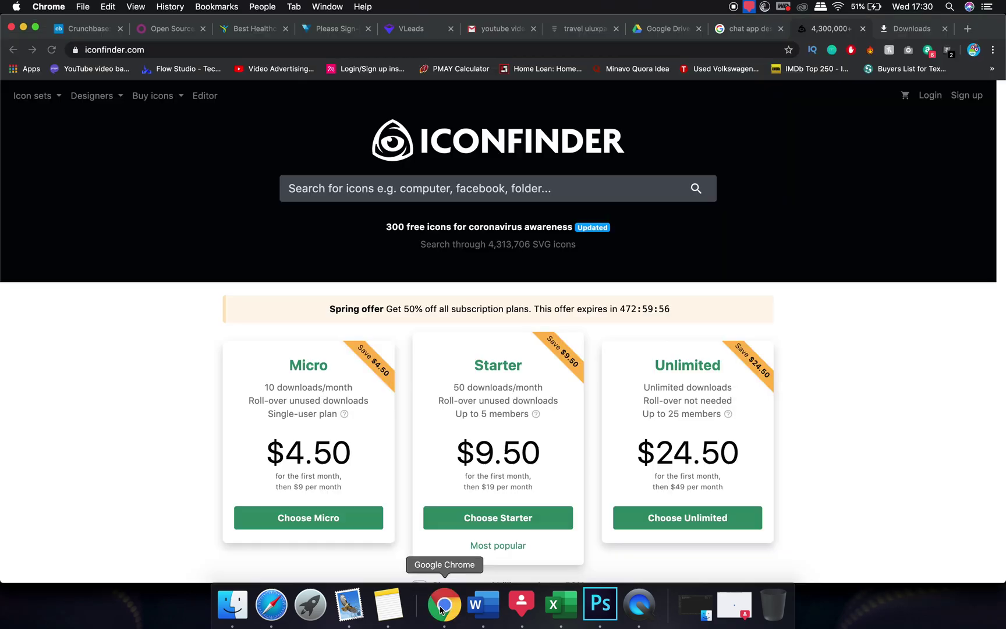
- Switch to Chrome, search Iconfinder for "user icon" and restrict the results to free icons
{"action": "left_click", "coordinate": [444, 605]}
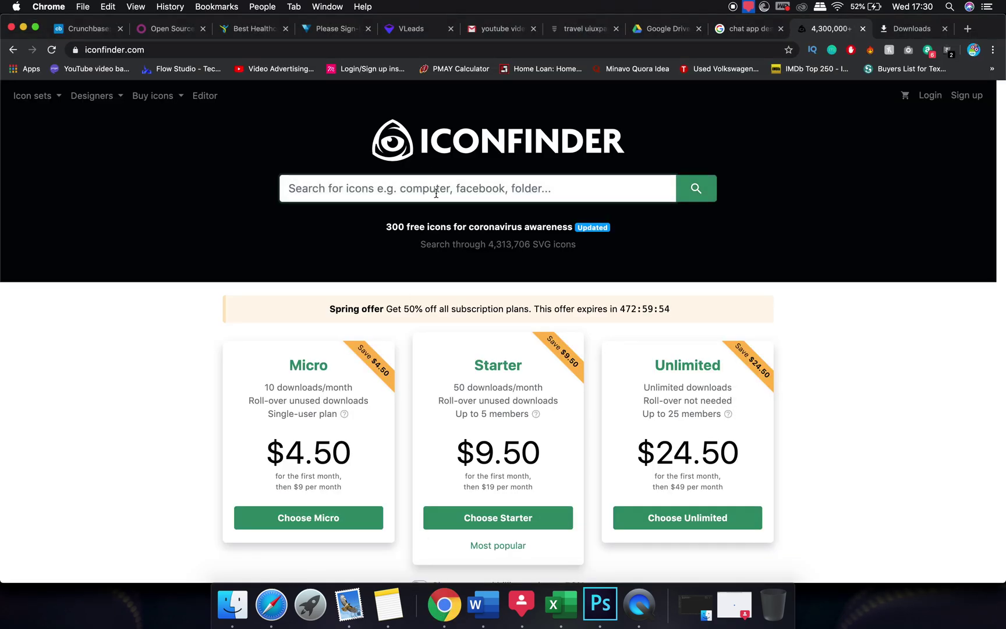
{"action": "left_click", "coordinate": [436, 193]}
{"action": "type", "text": "use"}
{"action": "key", "text": "Return"}
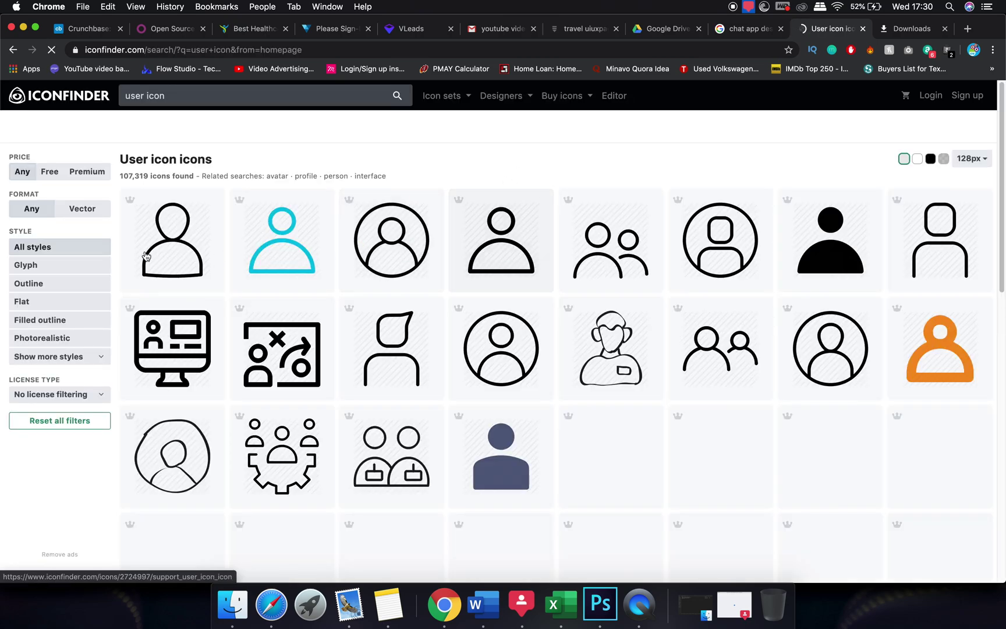
{"action": "left_click", "coordinate": [50, 171]}
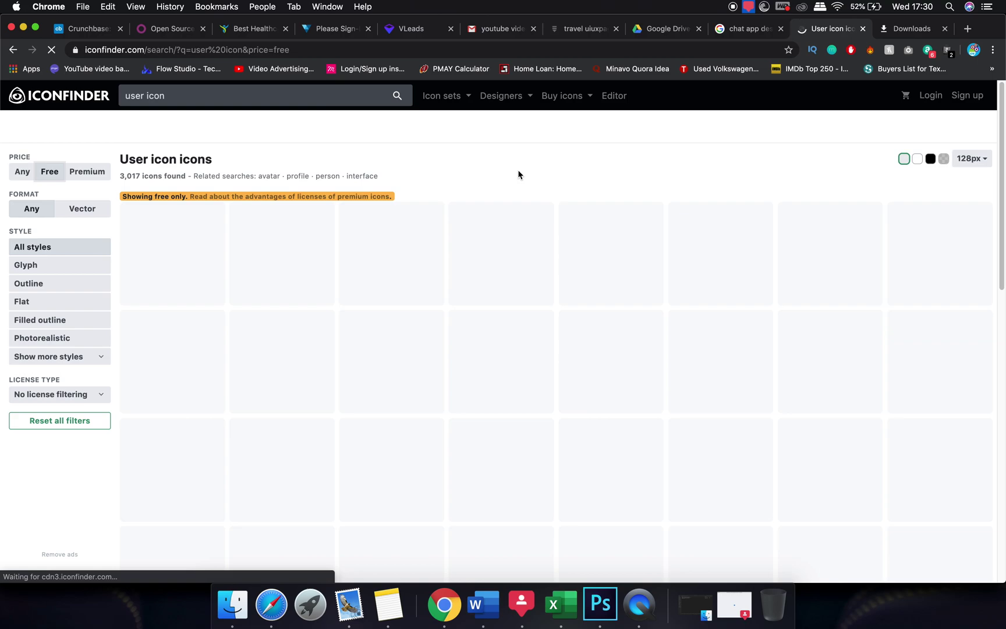
- Look through the free user icon results for a picture suitable as a contact avatar
{"action": "scroll", "coordinate": [522, 176], "scroll_direction": "down", "scroll_amount": 5}
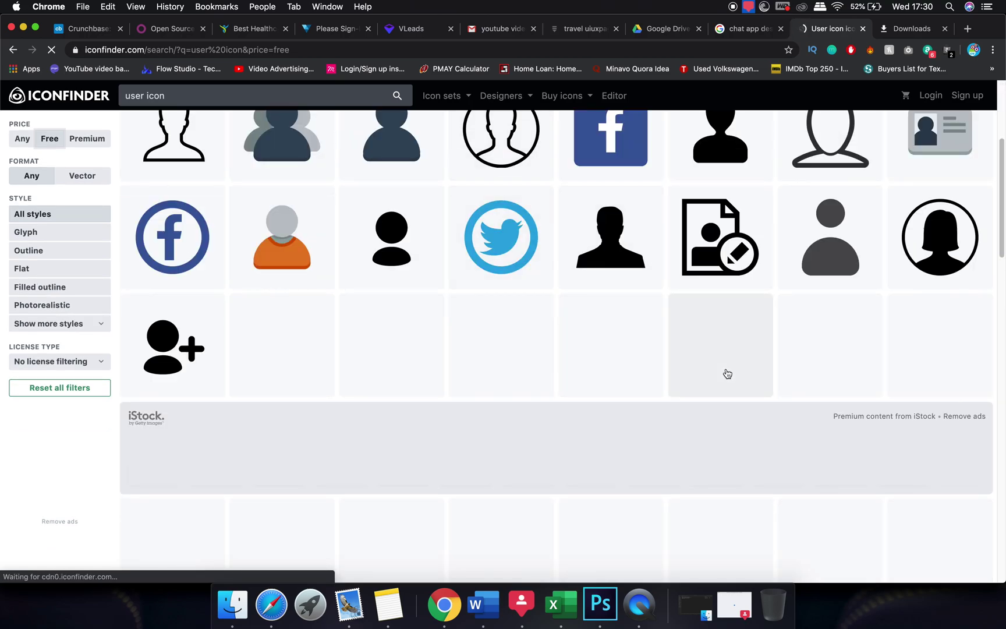
{"action": "scroll", "coordinate": [727, 373], "scroll_direction": "down", "scroll_amount": 3}
{"action": "scroll", "coordinate": [727, 374], "scroll_direction": "down", "scroll_amount": 3}
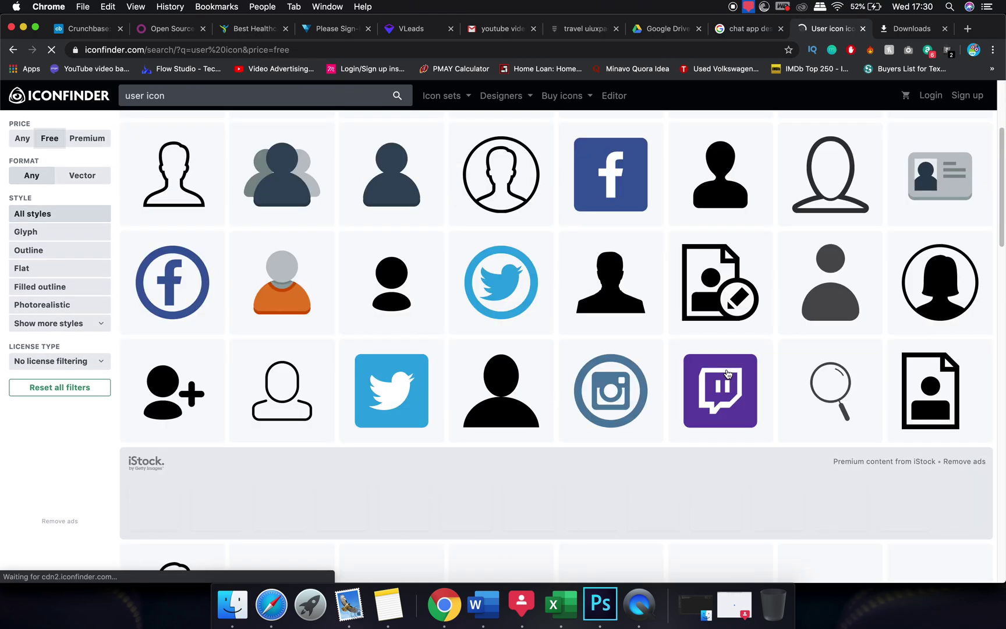
{"action": "scroll", "coordinate": [728, 373], "scroll_direction": "down", "scroll_amount": 5}
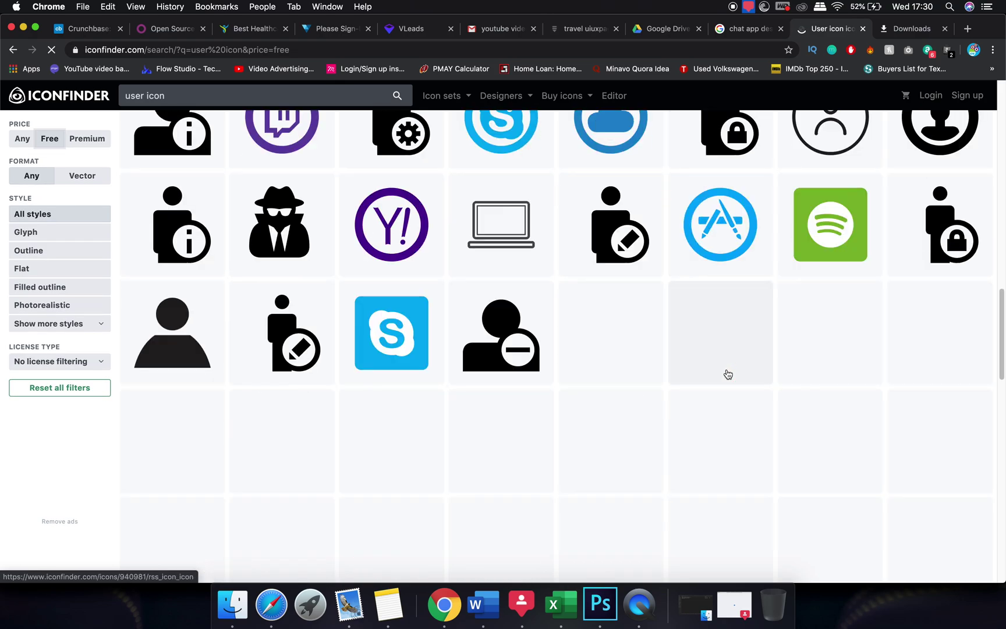
{"action": "scroll", "coordinate": [727, 374], "scroll_direction": "down", "scroll_amount": 5}
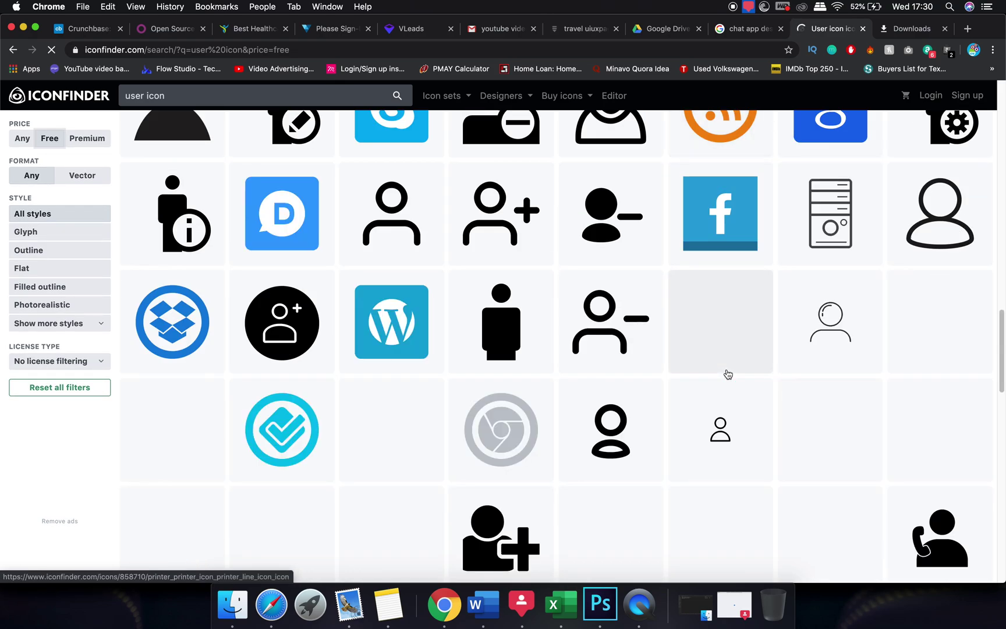
{"action": "scroll", "coordinate": [728, 374], "scroll_direction": "down", "scroll_amount": 4}
{"action": "scroll", "coordinate": [726, 373], "scroll_direction": "down", "scroll_amount": 3}
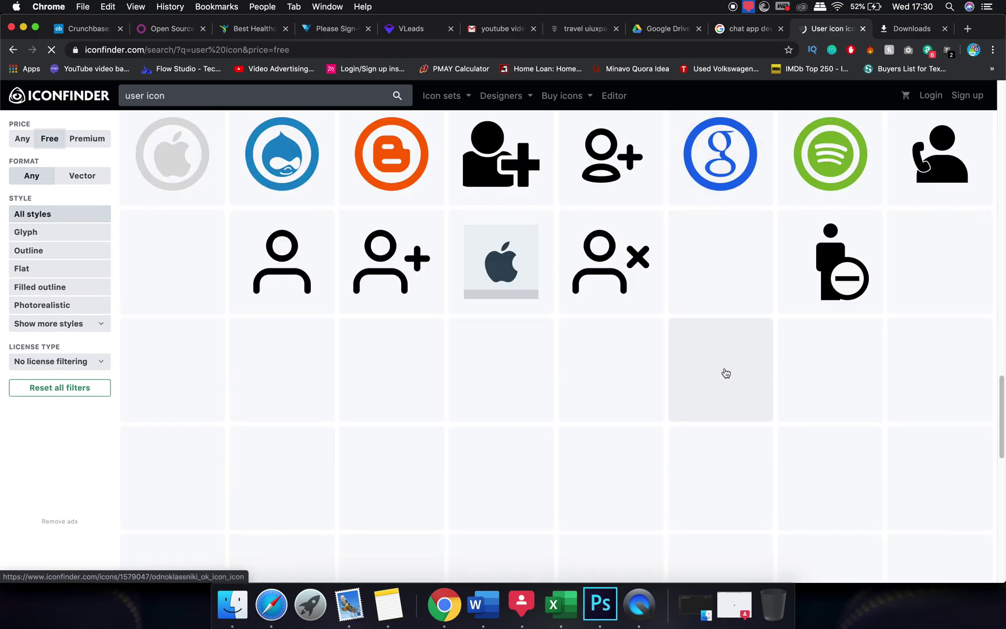
{"action": "scroll", "coordinate": [726, 372], "scroll_direction": "down", "scroll_amount": 6}
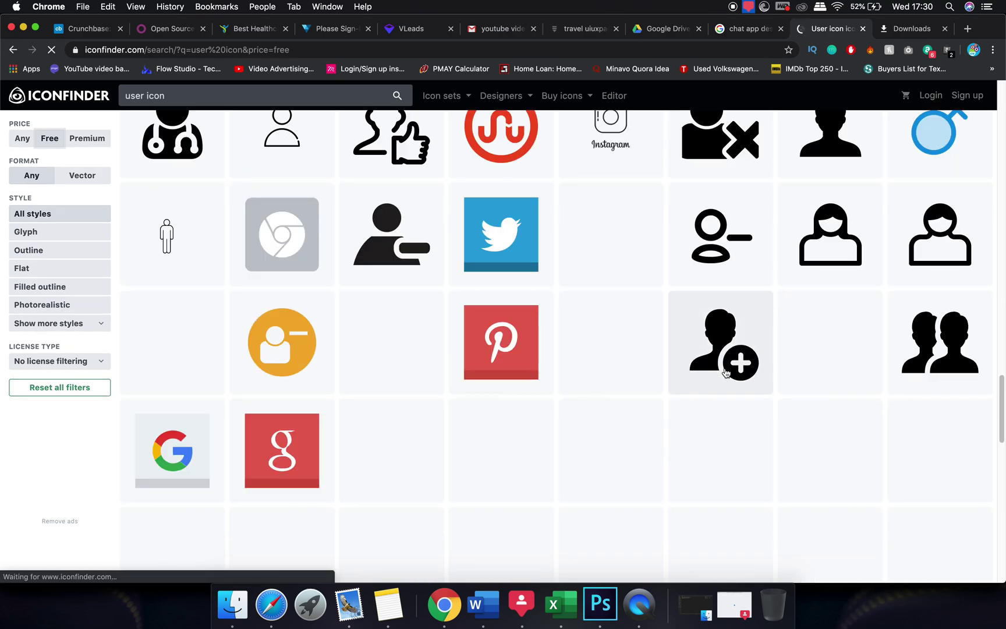
{"action": "scroll", "coordinate": [726, 372], "scroll_direction": "up", "scroll_amount": 7}
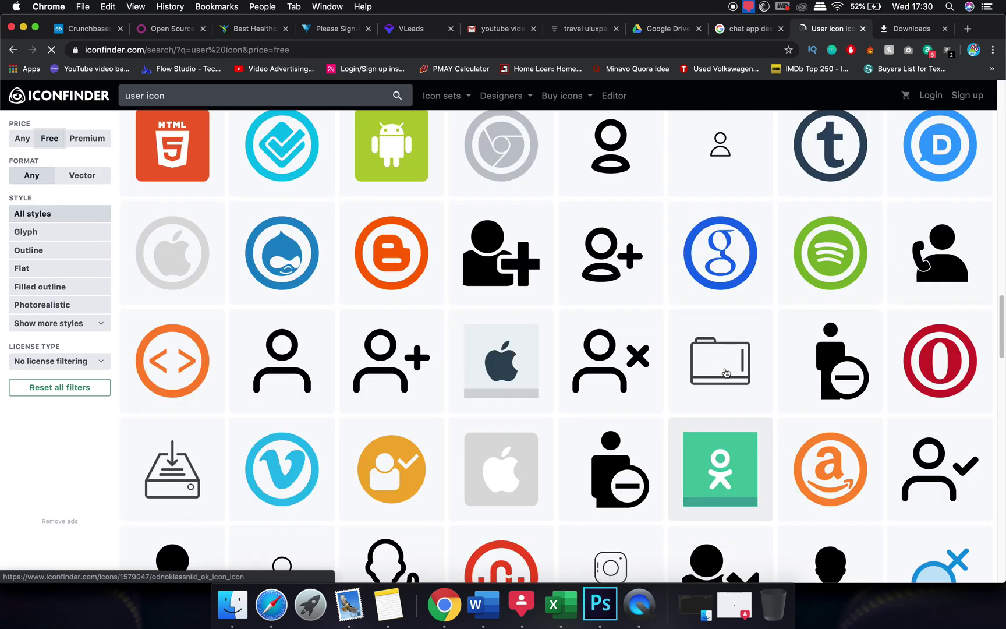
{"action": "scroll", "coordinate": [725, 373], "scroll_direction": "up", "scroll_amount": 5}
{"action": "scroll", "coordinate": [725, 373], "scroll_direction": "up", "scroll_amount": 15}
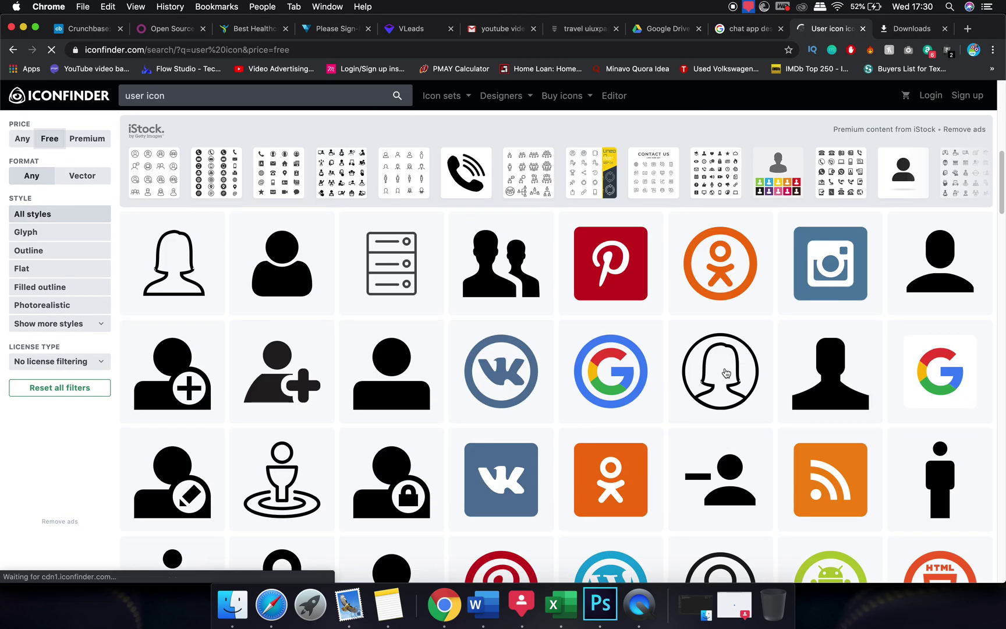
{"action": "scroll", "coordinate": [725, 372], "scroll_direction": "down", "scroll_amount": 20}
{"action": "scroll", "coordinate": [725, 372], "scroll_direction": "up", "scroll_amount": 9}
{"action": "scroll", "coordinate": [726, 373], "scroll_direction": "down", "scroll_amount": 8}
{"action": "scroll", "coordinate": [726, 373], "scroll_direction": "up", "scroll_amount": 14}
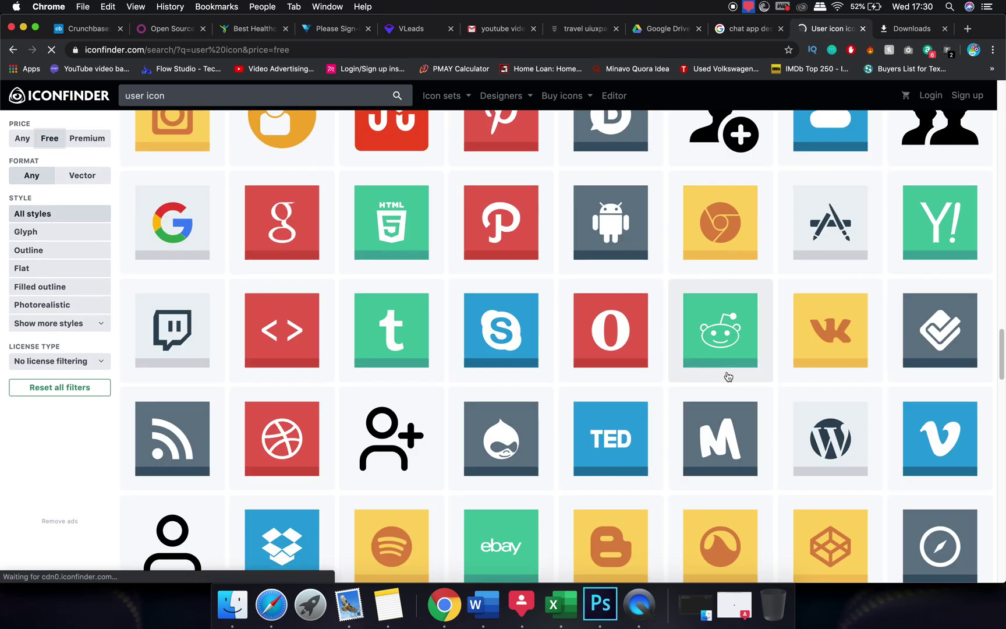
{"action": "scroll", "coordinate": [593, 399], "scroll_direction": "up", "scroll_amount": 4}
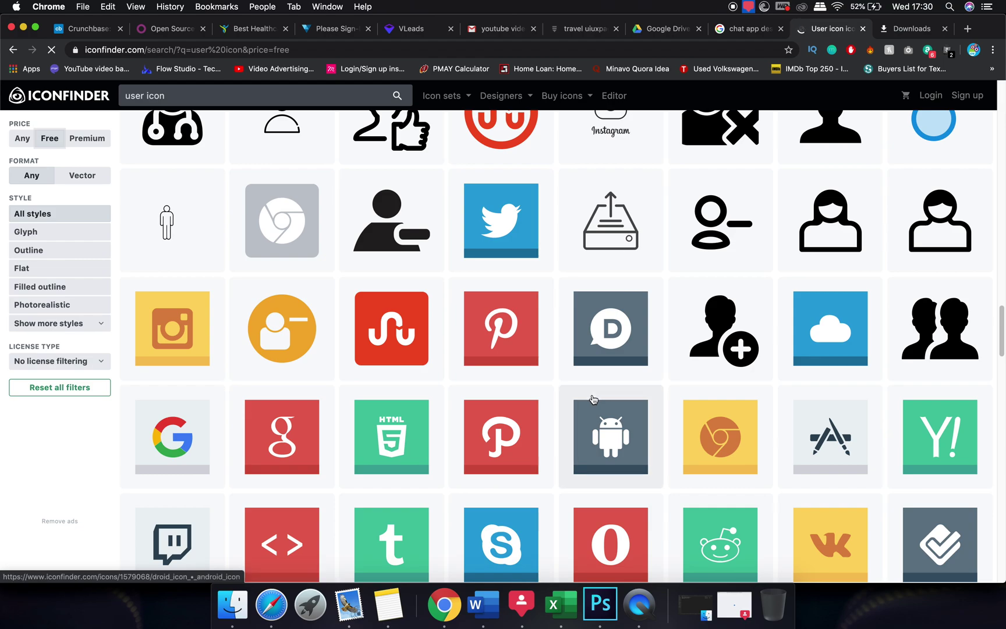
{"action": "scroll", "coordinate": [593, 400], "scroll_direction": "up", "scroll_amount": 2}
{"action": "scroll", "coordinate": [474, 355], "scroll_direction": "down", "scroll_amount": 10}
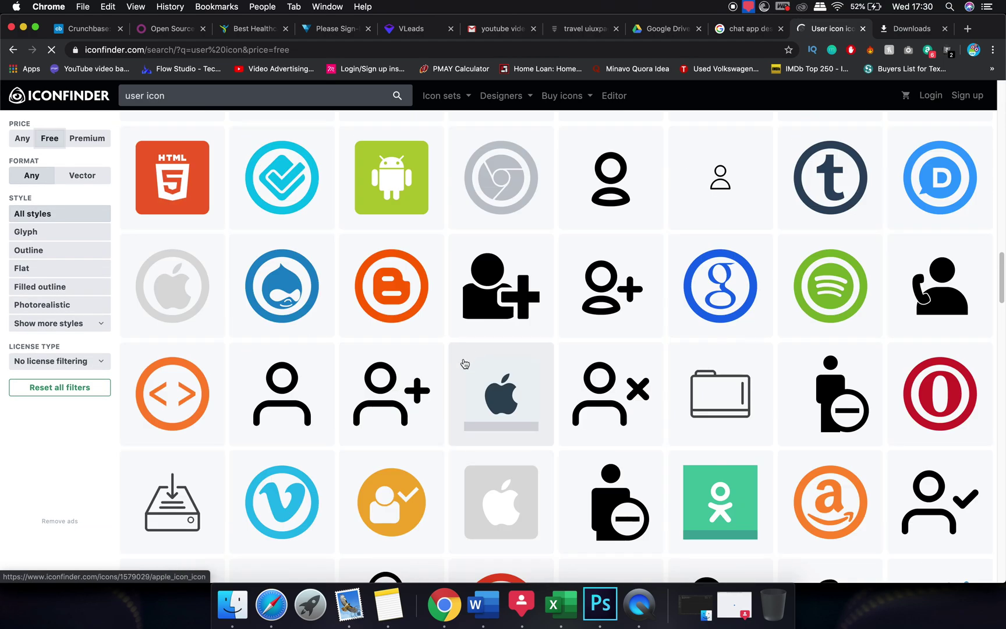
{"action": "scroll", "coordinate": [425, 256], "scroll_direction": "up", "scroll_amount": 1}
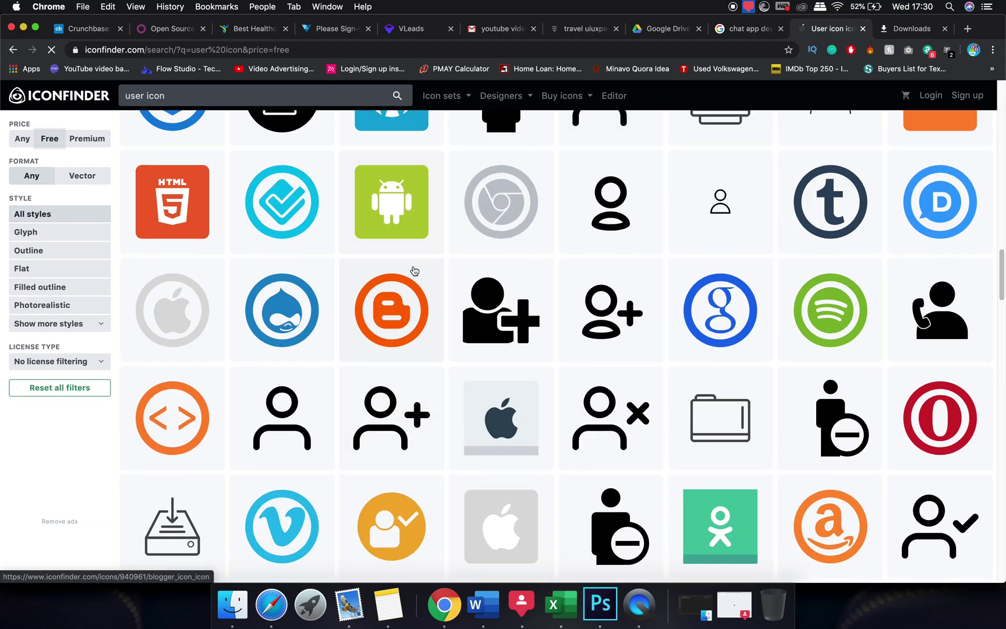
- Download the green Android icon as a 512 px PNG and reveal the downloaded file in Finder
{"action": "left_click", "coordinate": [373, 226]}
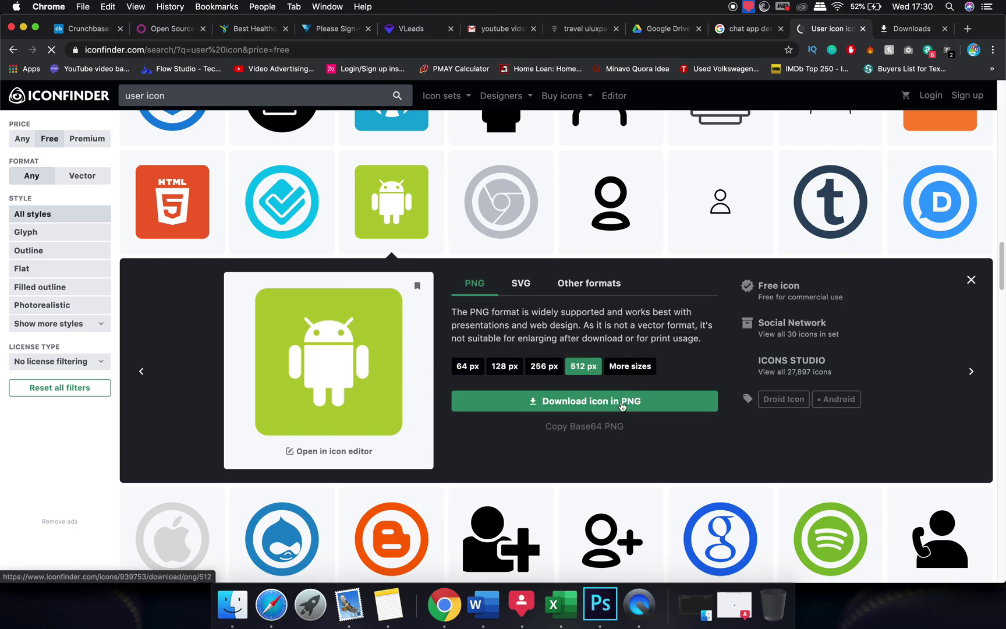
{"action": "left_click", "coordinate": [614, 410]}
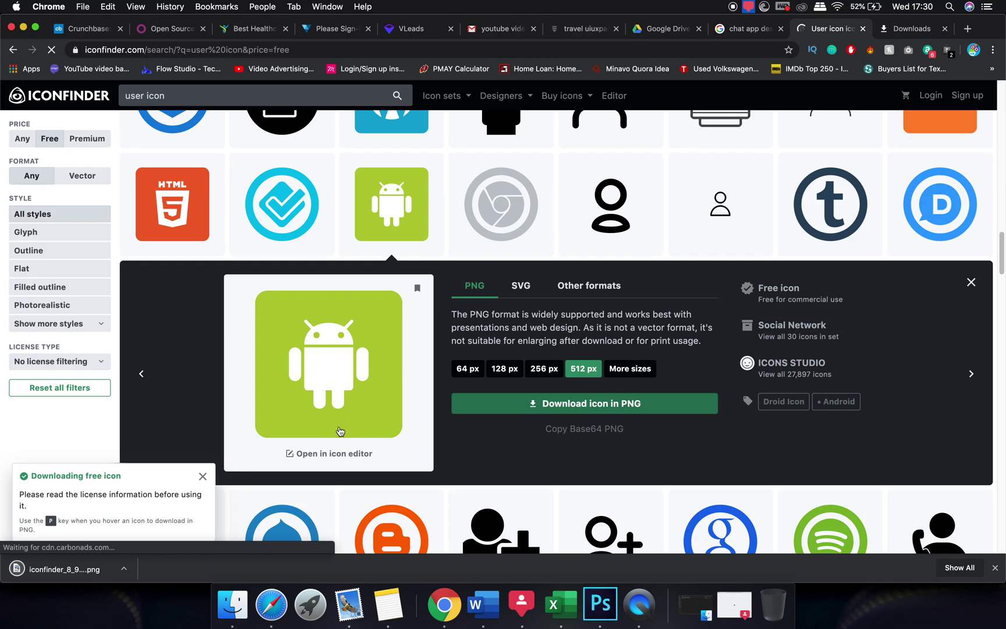
{"action": "right_click", "coordinate": [122, 576]}
{"action": "left_click", "coordinate": [188, 552]}
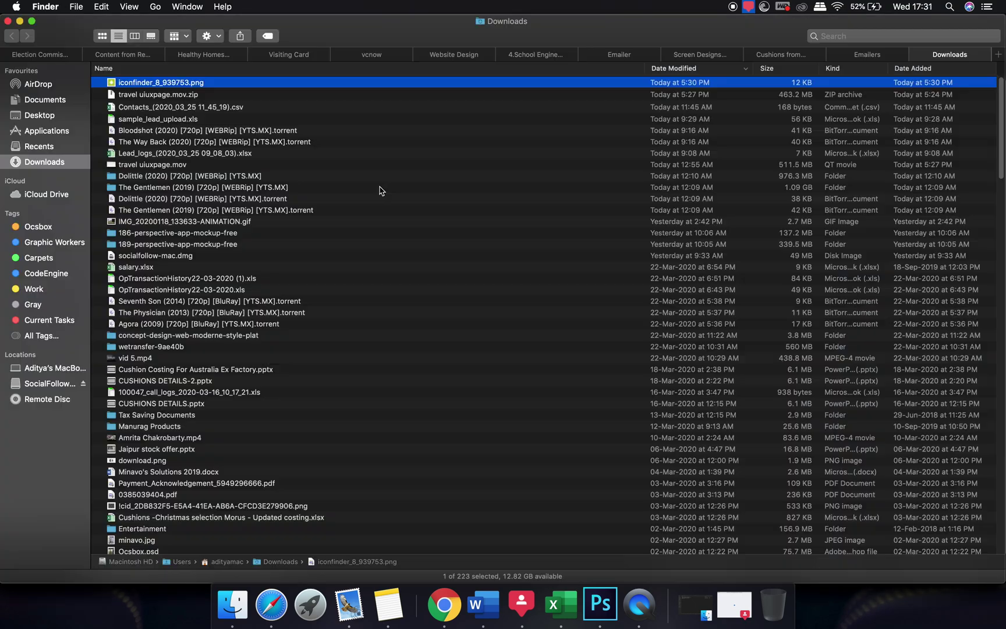
- Place iconfinder_8_939753.png into the Photoshop home page over the red circle, scaled down to just cover it
{"action": "left_click_drag", "start_coordinate": [146, 83], "coordinate": [369, 193]}
{"action": "left_click_drag", "start_coordinate": [411, 297], "coordinate": [318, 157]}
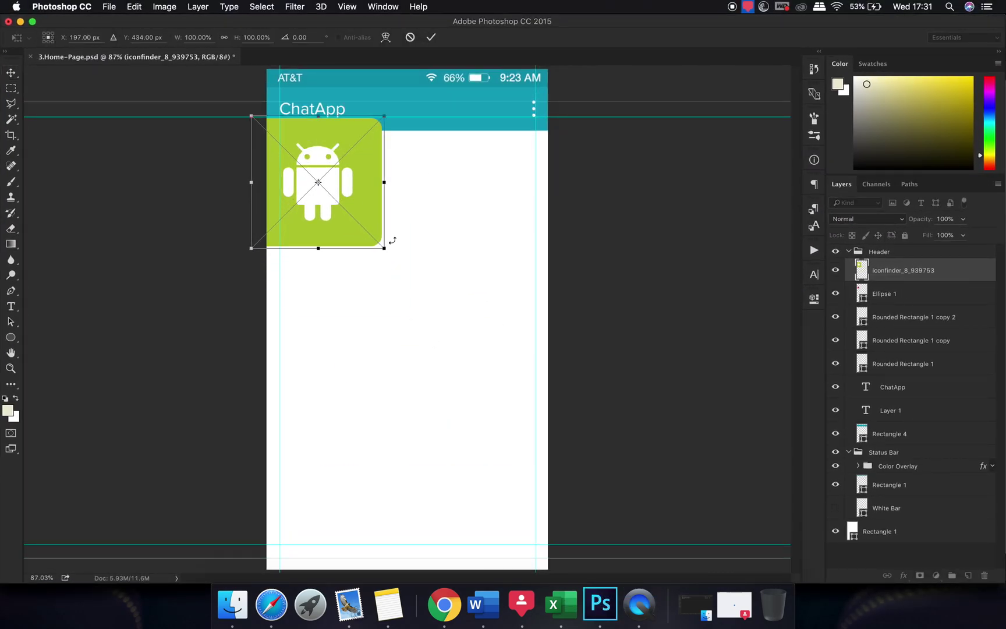
{"action": "left_click_drag", "start_coordinate": [385, 249], "coordinate": [324, 192]}
{"action": "key", "text": "Return"}
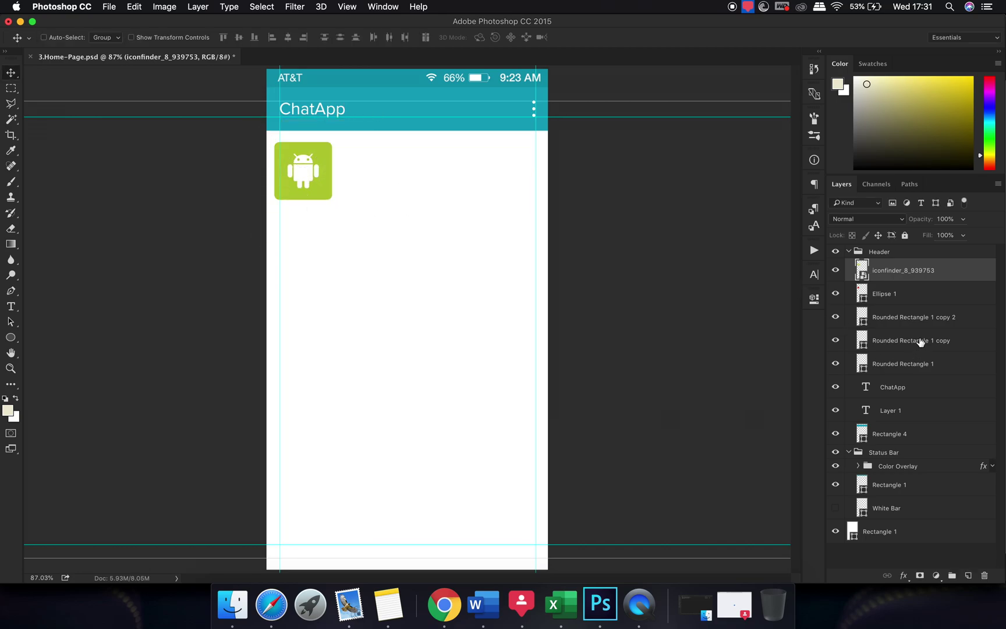
- Clip the Android icon to the circle with a clipping mask and adjust its position inside the circle
{"action": "left_click_drag", "start_coordinate": [891, 278], "coordinate": [890, 279]}
{"action": "left_click", "coordinate": [890, 279], "text": "alt"}
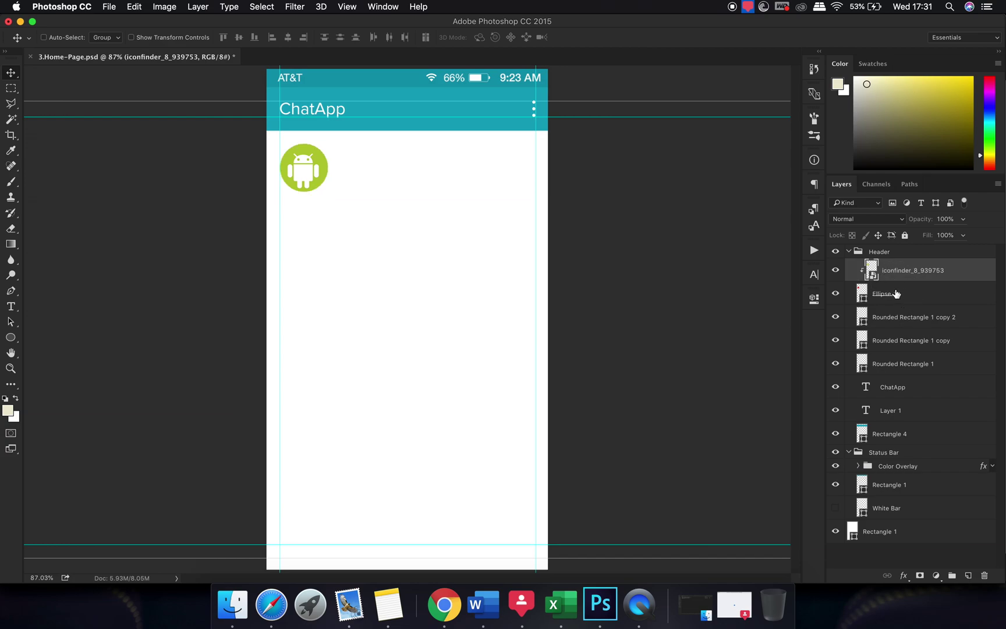
{"action": "left_click_drag", "start_coordinate": [358, 243], "coordinate": [359, 241]}
- Add the text "Grrafcic Workerrs" below the avatar and colour it dark grey 2a2e2f
{"action": "left_click", "coordinate": [12, 306]}
{"action": "left_click", "coordinate": [363, 226]}
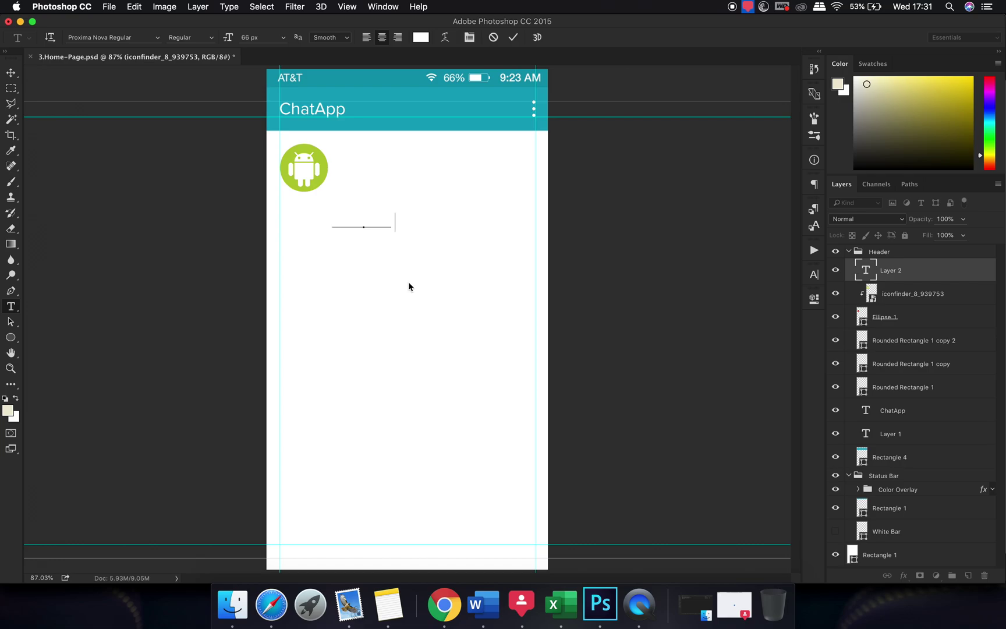
{"action": "key", "text": "ctrl+a"}
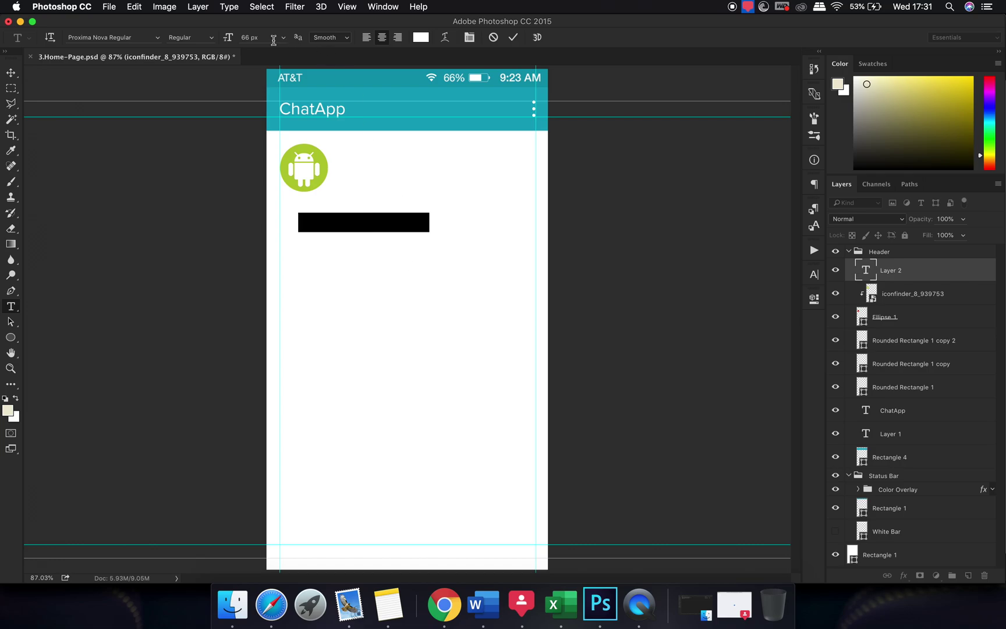
{"action": "left_click", "coordinate": [420, 36]}
{"action": "left_click", "coordinate": [515, 347]}
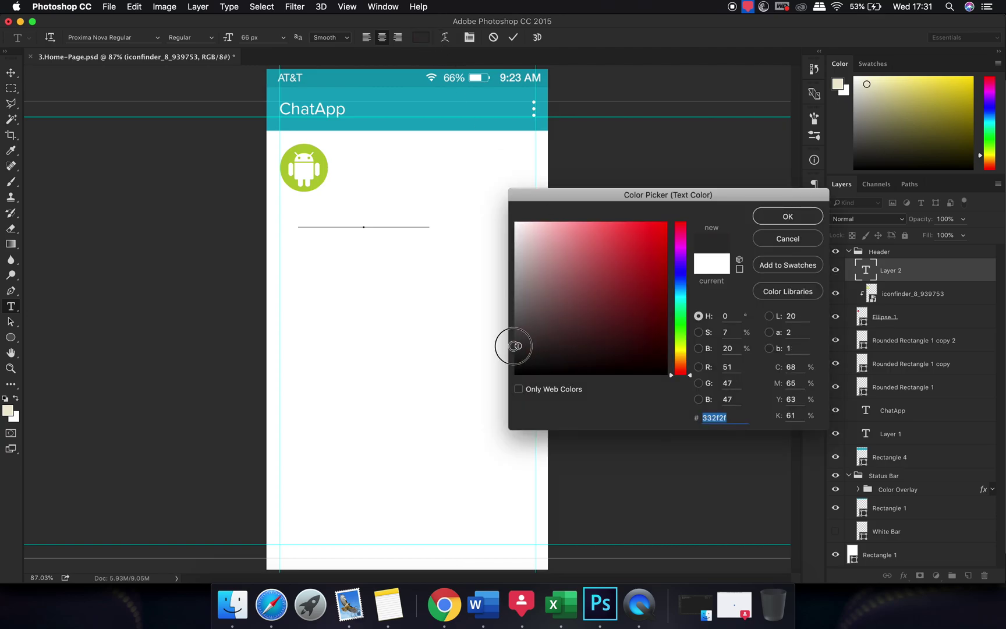
{"action": "left_click", "coordinate": [510, 107]}
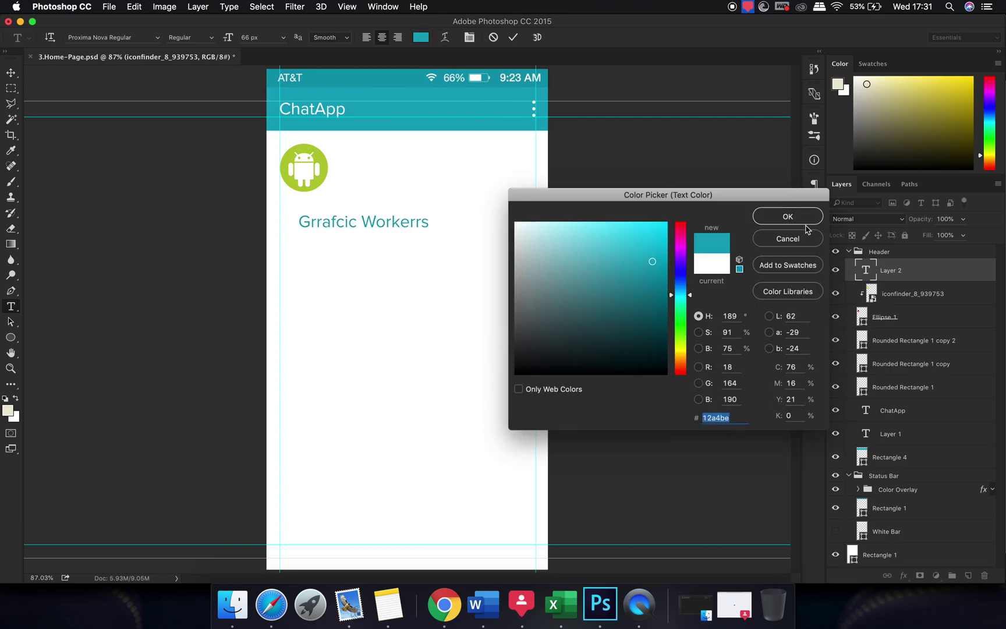
{"action": "left_click_drag", "start_coordinate": [566, 328], "coordinate": [530, 346]}
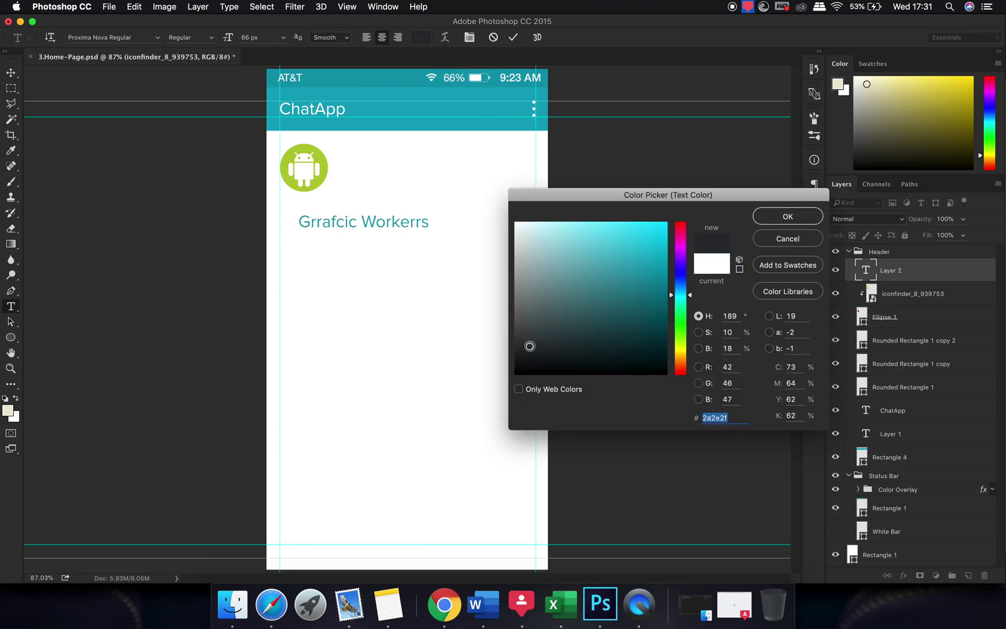
{"action": "left_click", "coordinate": [817, 219]}
- Correct the spelling of the new text line so it reads "Graphic Workers"
{"action": "left_click", "coordinate": [322, 225]}
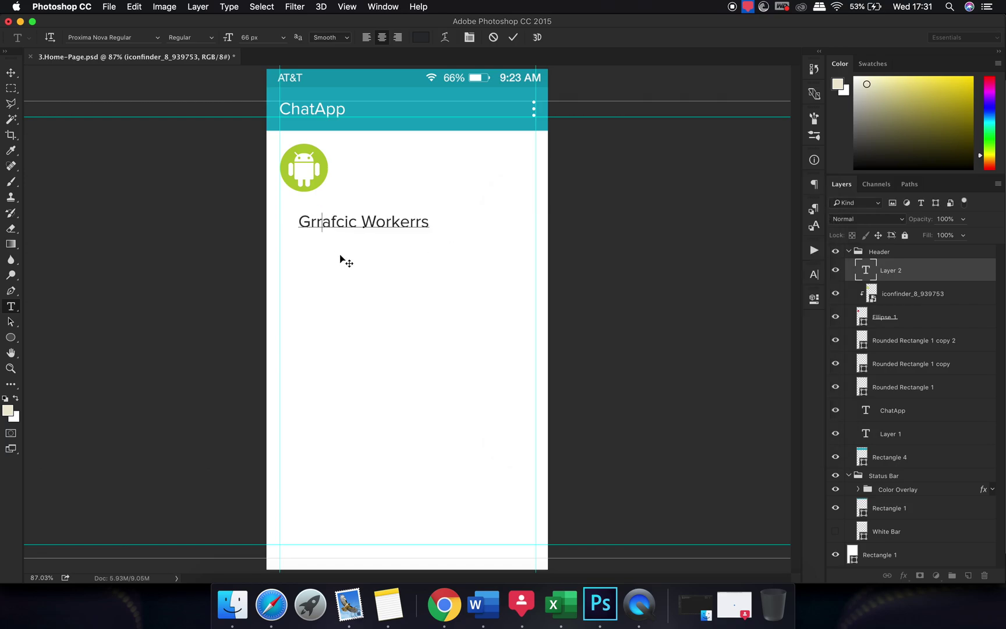
{"action": "key", "text": "BackSpace"}
{"action": "key", "text": "Right"}
{"action": "key", "text": "Right"}
{"action": "key", "text": "Right"}
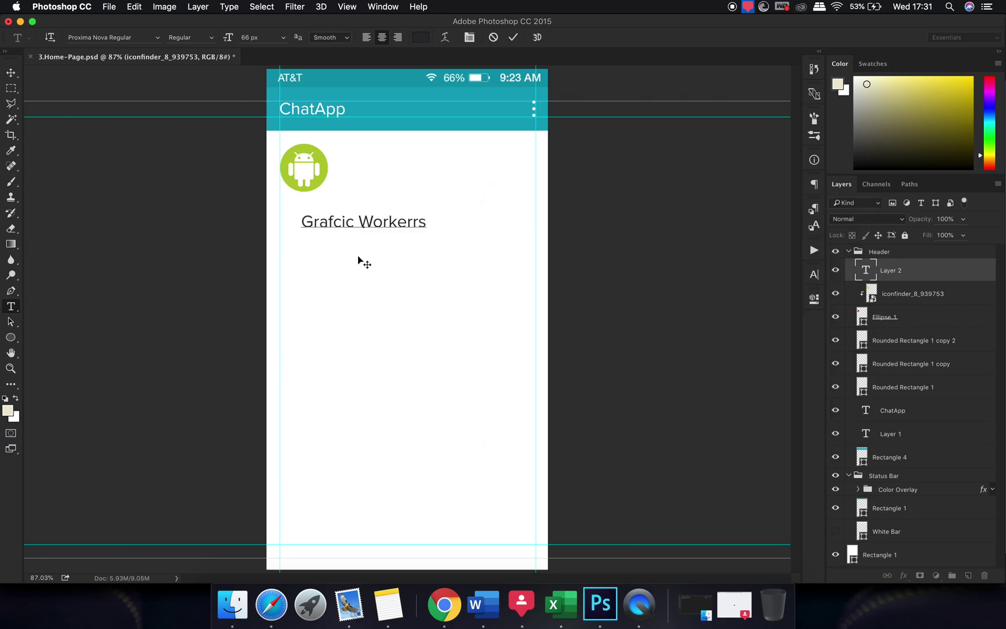
{"action": "key", "text": "BackSpace"}
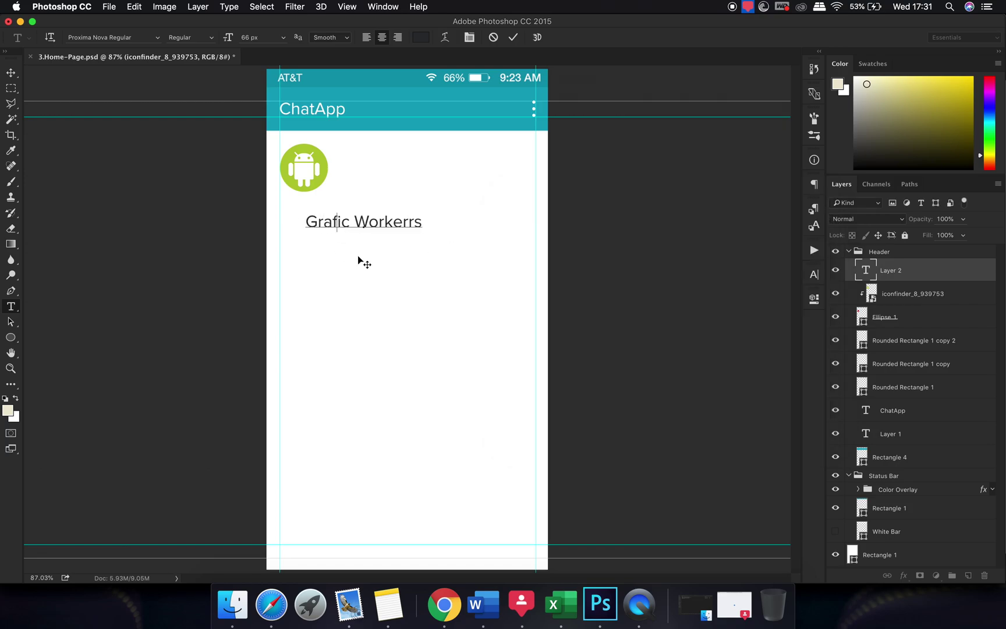
{"action": "left_click", "coordinate": [338, 225]}
{"action": "type", "text": "h"}
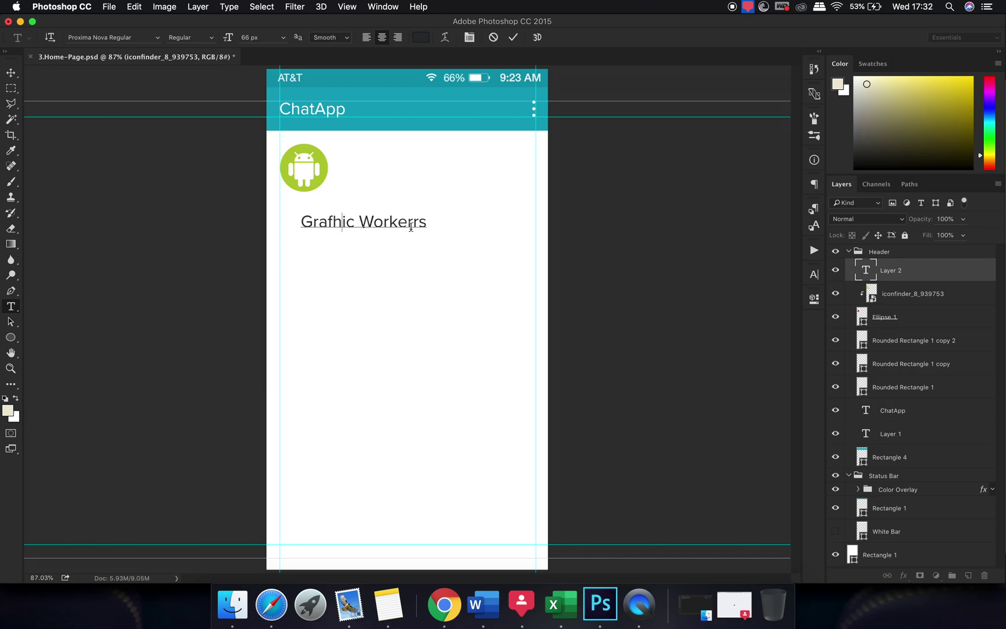
{"action": "key", "text": "Delete"}
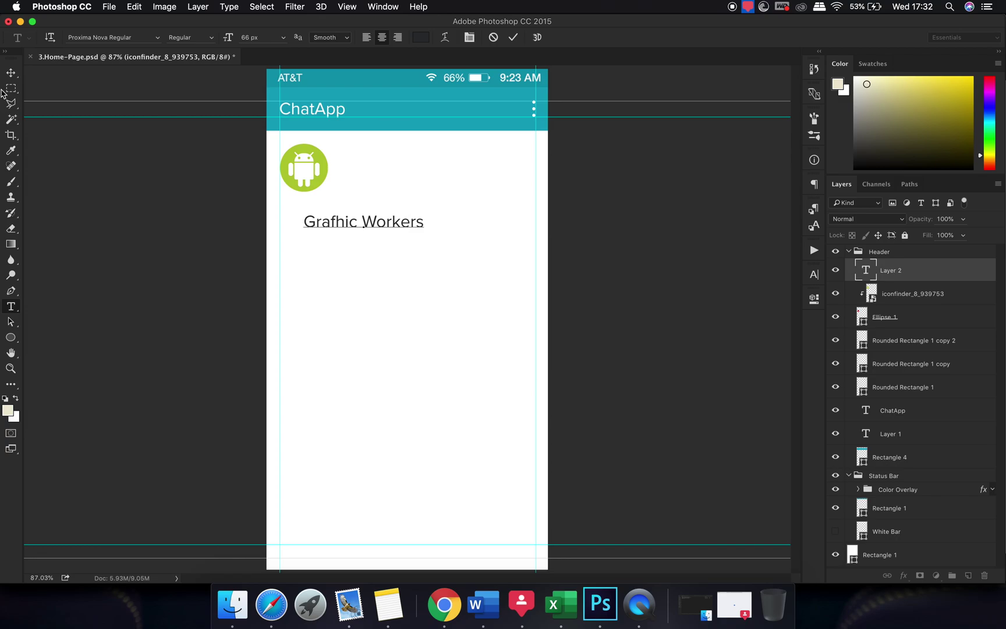
{"action": "left_click_drag", "start_coordinate": [331, 225], "coordinate": [340, 224]}
{"action": "type", "text": "ph"}
- Move the Graphic Workers text beside the upper part of the avatar and scale it down proportionally
{"action": "left_click", "coordinate": [10, 72]}
{"action": "left_click_drag", "start_coordinate": [443, 339], "coordinate": [472, 274]}
{"action": "key", "text": "super+t"}
{"action": "left_click_drag", "start_coordinate": [462, 170], "coordinate": [426, 161]}
{"action": "key", "text": "Return"}
- Set the Graphic Workers text size to 44 px and shift the text slightly lower beside the avatar
{"action": "key", "text": "t"}
{"action": "left_click", "coordinate": [278, 42]}
{"action": "type", "text": "44"}
{"action": "key", "text": "Return"}
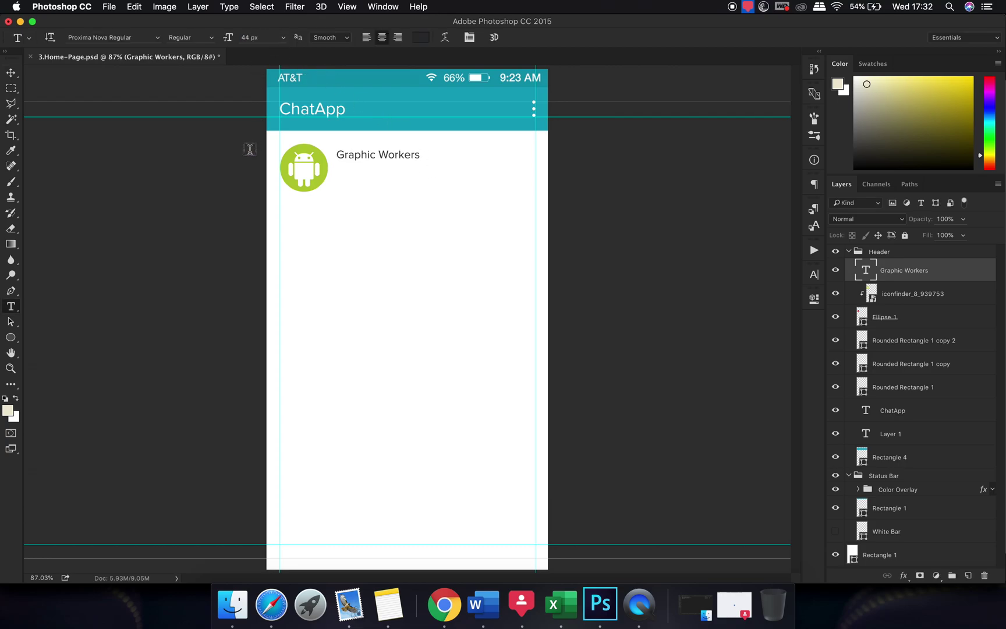
{"action": "left_click", "coordinate": [10, 73]}
{"action": "left_click_drag", "start_coordinate": [389, 243], "coordinate": [393, 249]}
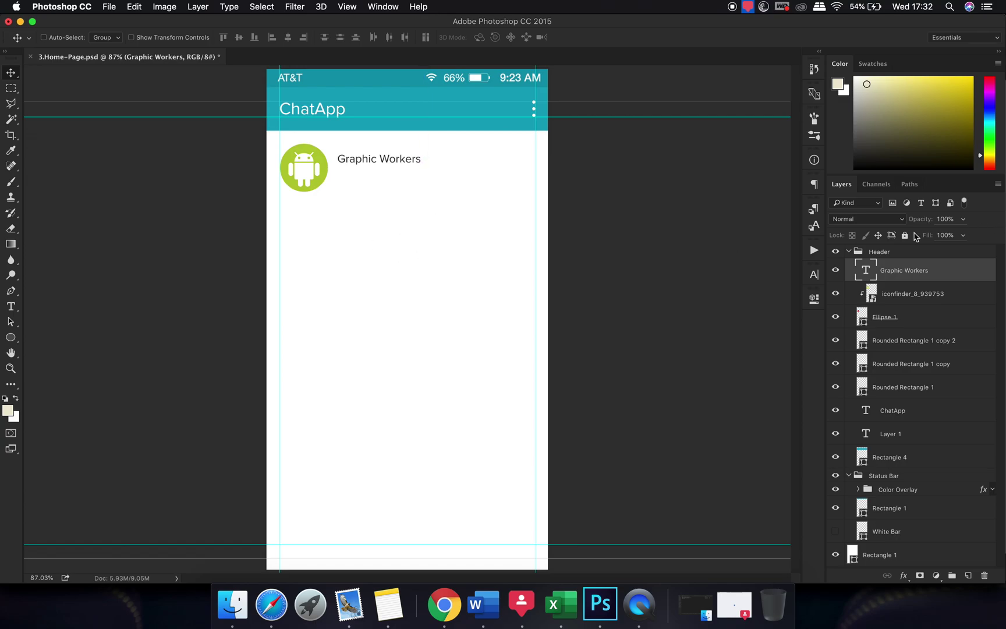
- Make the Graphic Workers text bold and duplicate it as a second line directly underneath
{"action": "left_click", "coordinate": [815, 274]}
{"action": "left_click", "coordinate": [798, 291]}
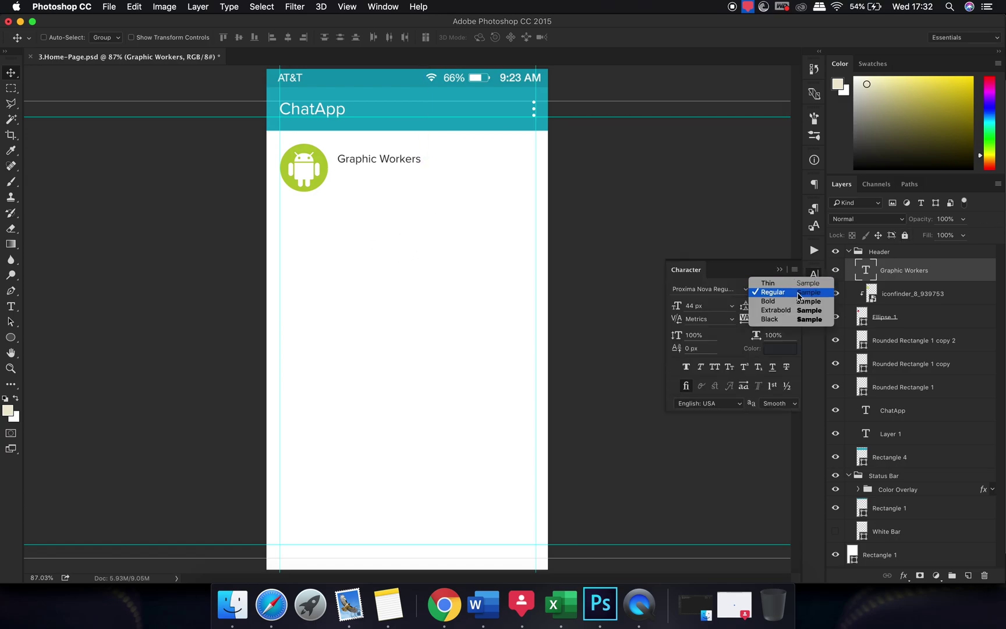
{"action": "left_click", "coordinate": [799, 303]}
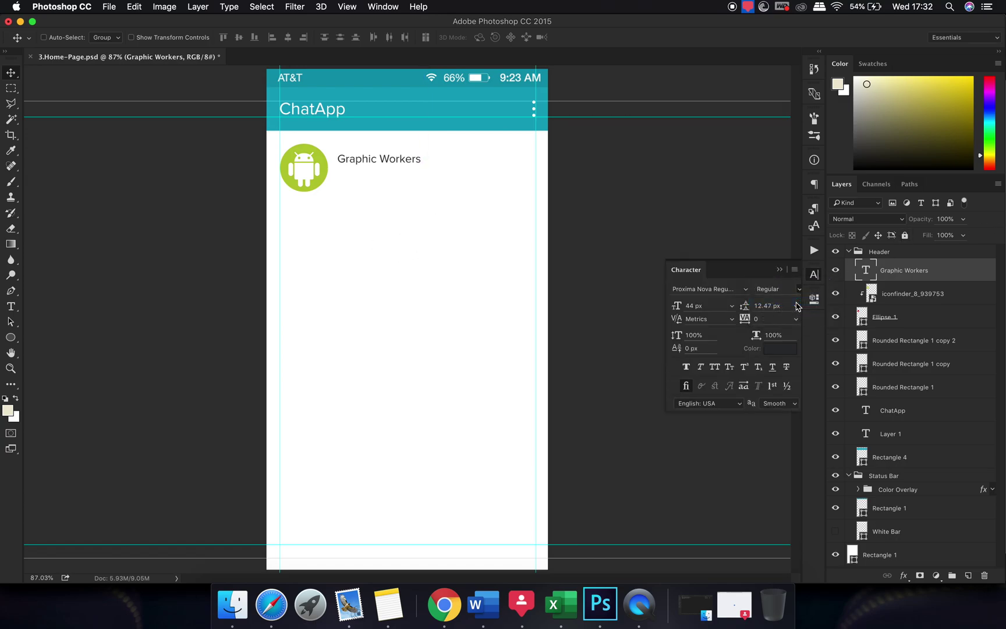
{"action": "left_click", "coordinate": [781, 270]}
{"action": "left_click_drag", "start_coordinate": [399, 188], "coordinate": [428, 208]}
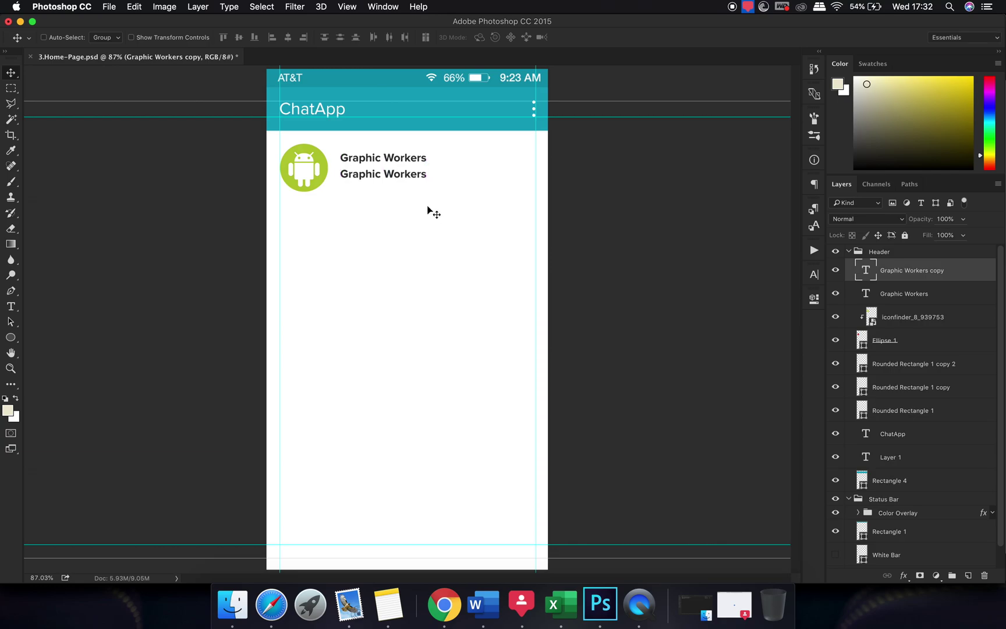
- Set the duplicated lower text line to 36 px in the Regular weight
{"action": "key", "text": "t"}
{"action": "triple_click", "coordinate": [407, 174]}
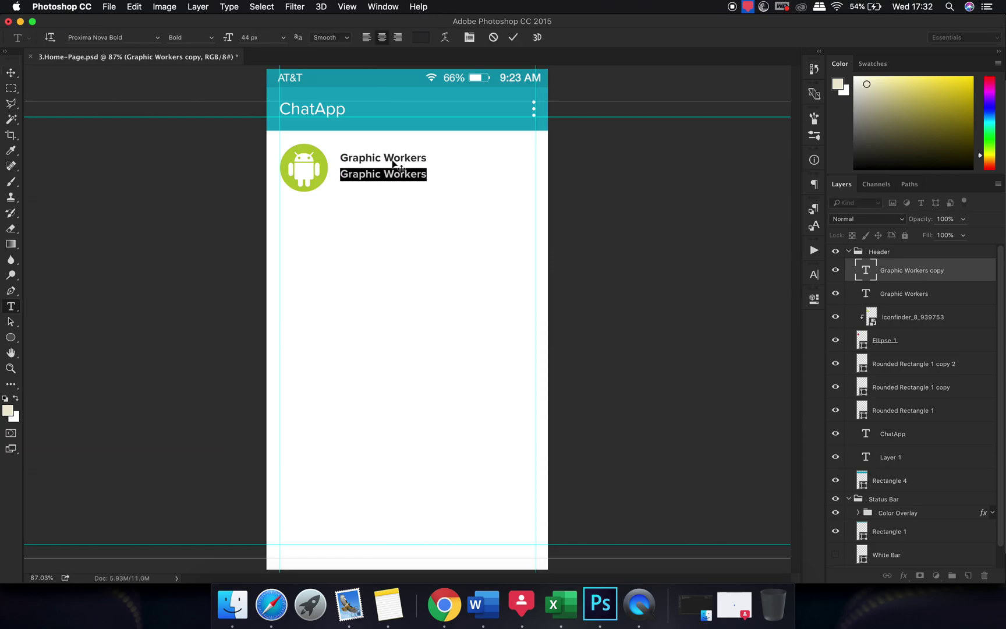
{"action": "left_click", "coordinate": [283, 37]}
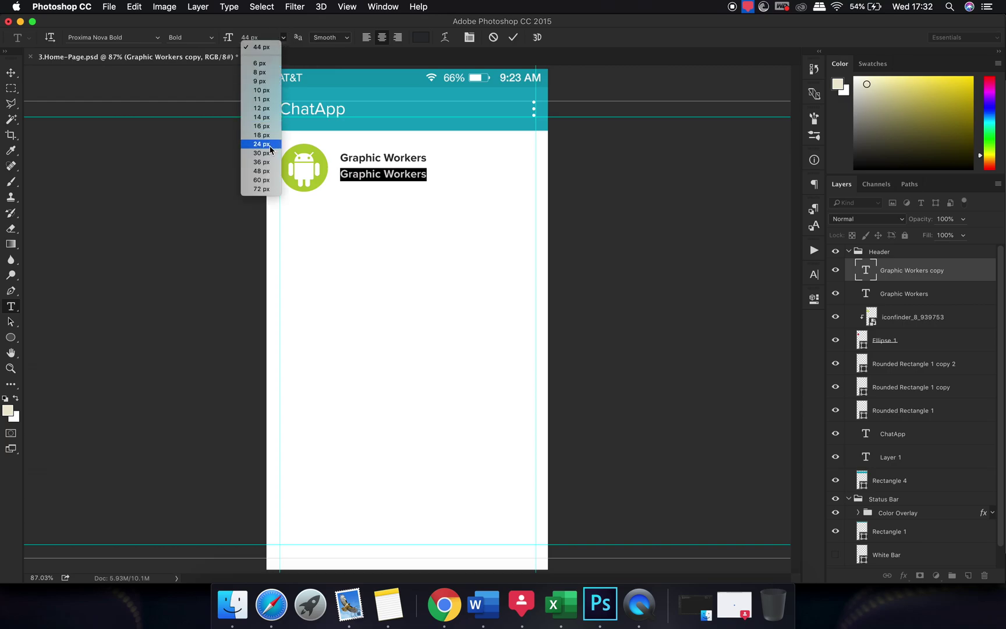
{"action": "left_click", "coordinate": [266, 164]}
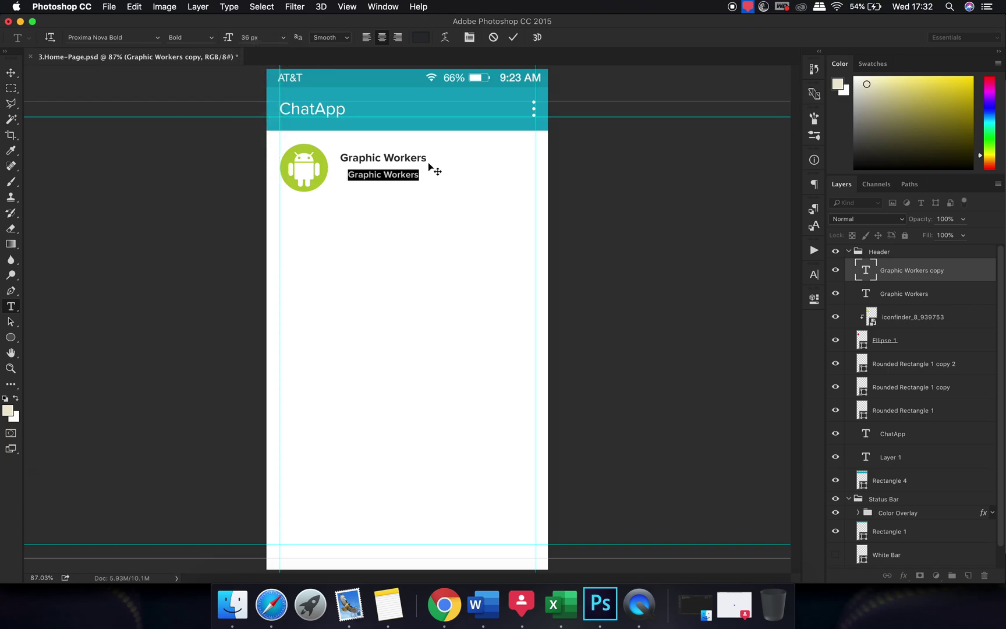
{"action": "left_click", "coordinate": [210, 38]}
{"action": "left_click", "coordinate": [211, 41]}
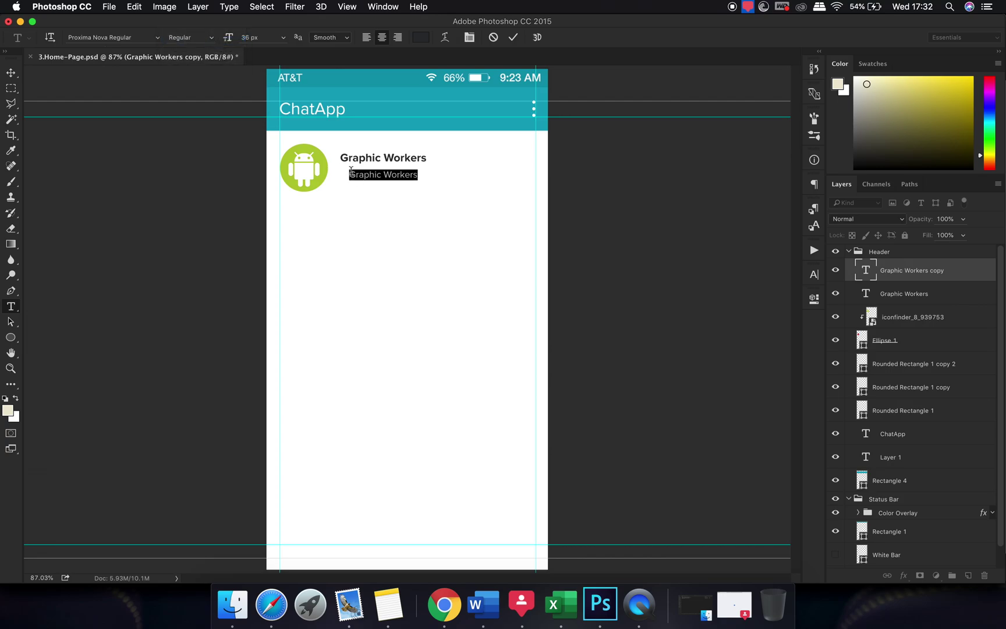
- Left-align both text lines and move them together back beside the avatar
{"action": "left_click", "coordinate": [11, 72]}
{"action": "key", "text": "alt+shift+bracketleft"}
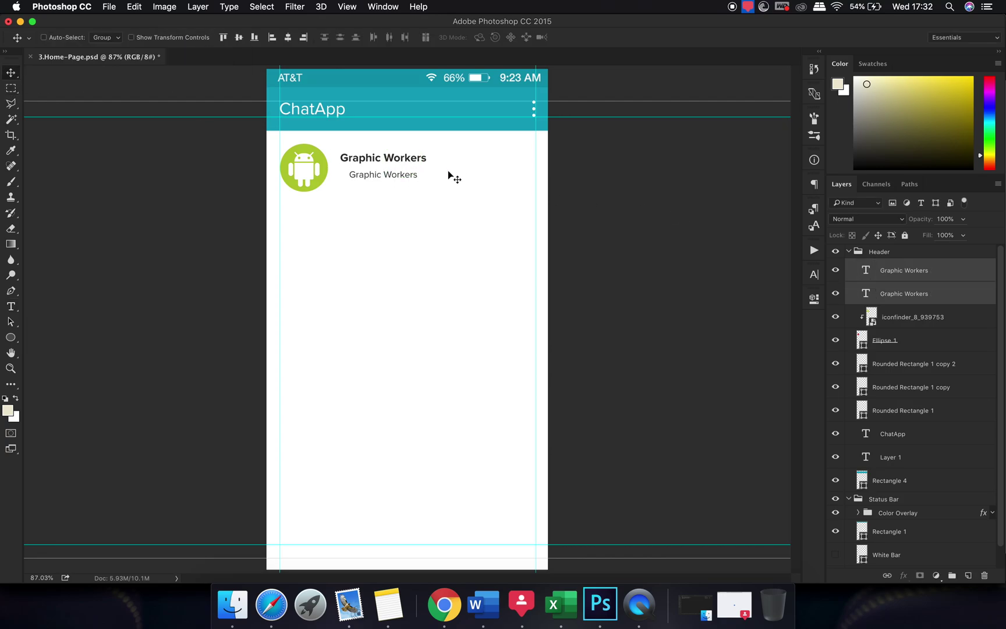
{"action": "key", "text": "t"}
{"action": "left_click", "coordinate": [365, 40]}
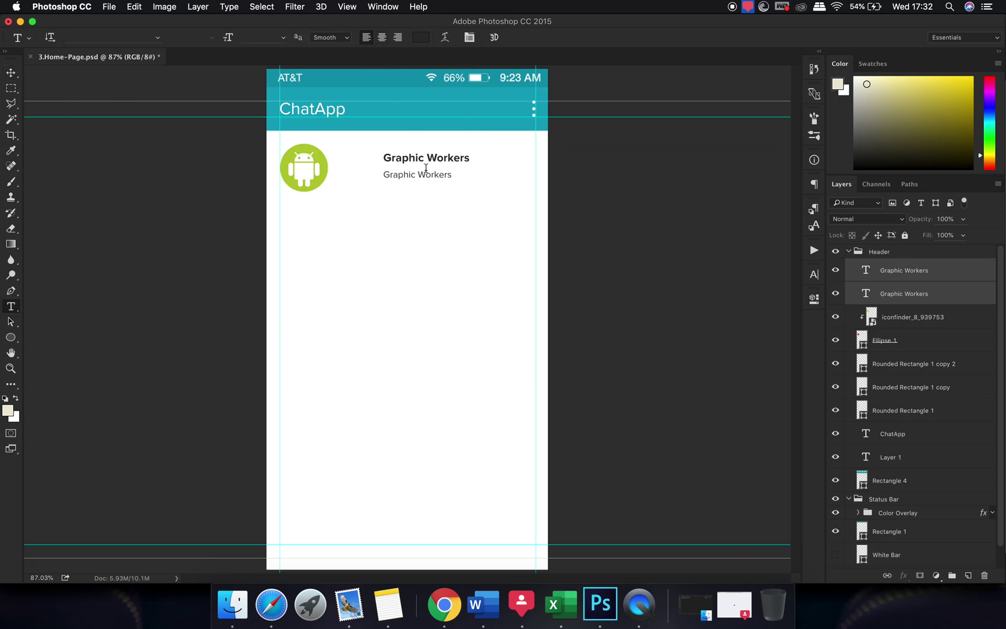
{"action": "key", "text": "v"}
{"action": "left_click_drag", "start_coordinate": [472, 176], "coordinate": [390, 193]}
- Replace the lower line's text with "Hey Friend ! How are yoou today !! Don't forget..."
{"action": "left_click", "coordinate": [397, 180], "text": "super"}
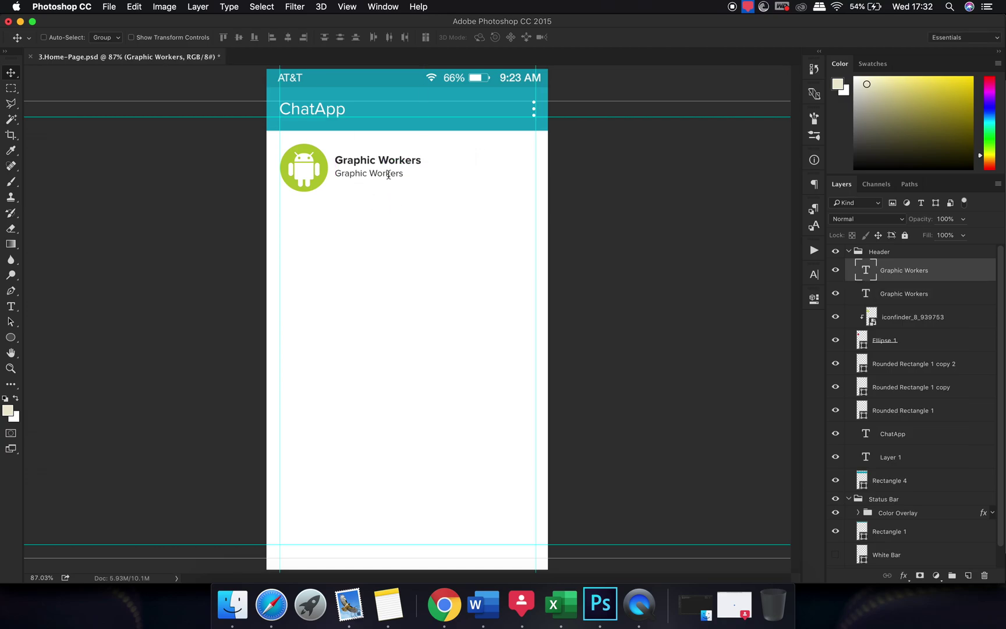
{"action": "double_click", "coordinate": [385, 173]}
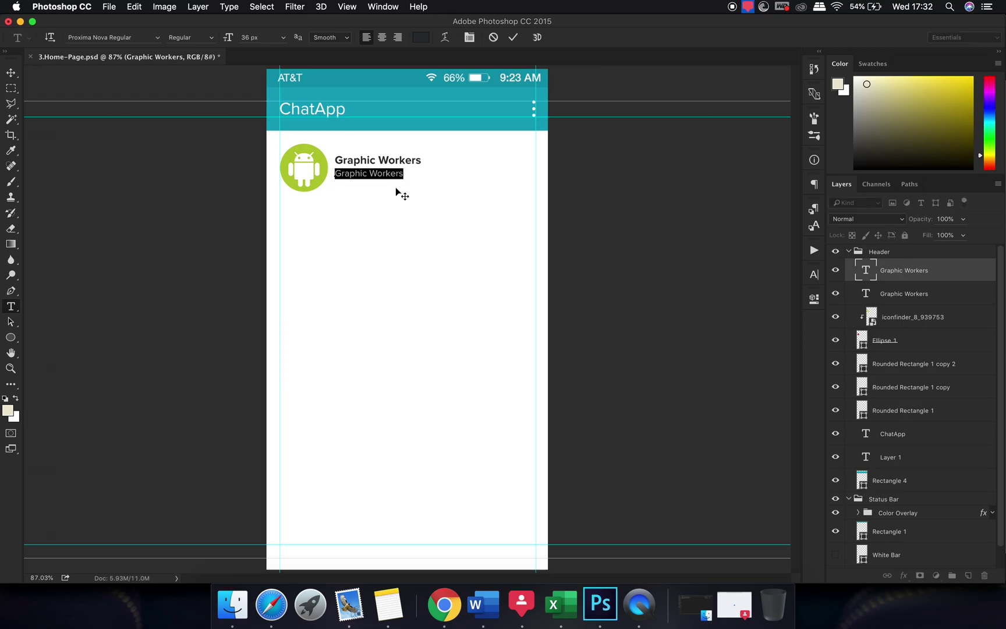
{"action": "type", "text": "Hey Friend"}
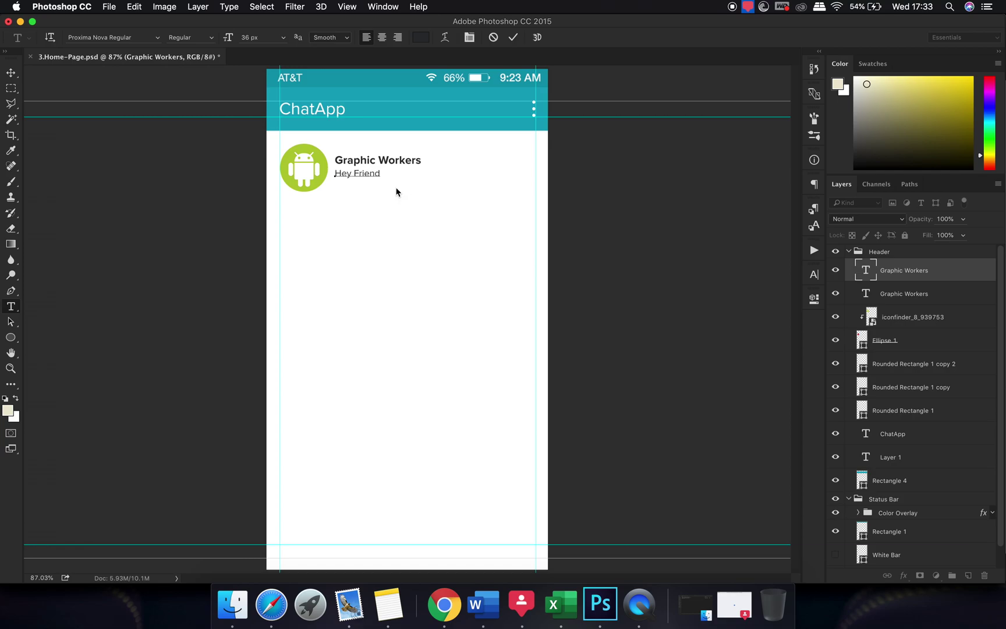
{"action": "type", "text": "! How are yoou today !! Don’t forget..."}
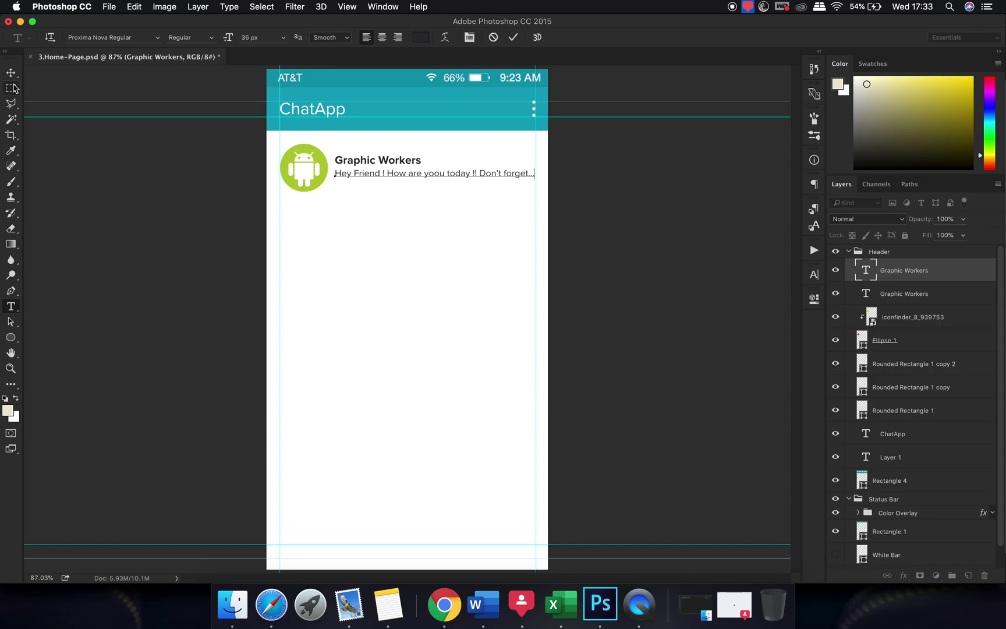
{"action": "left_click", "coordinate": [11, 72]}
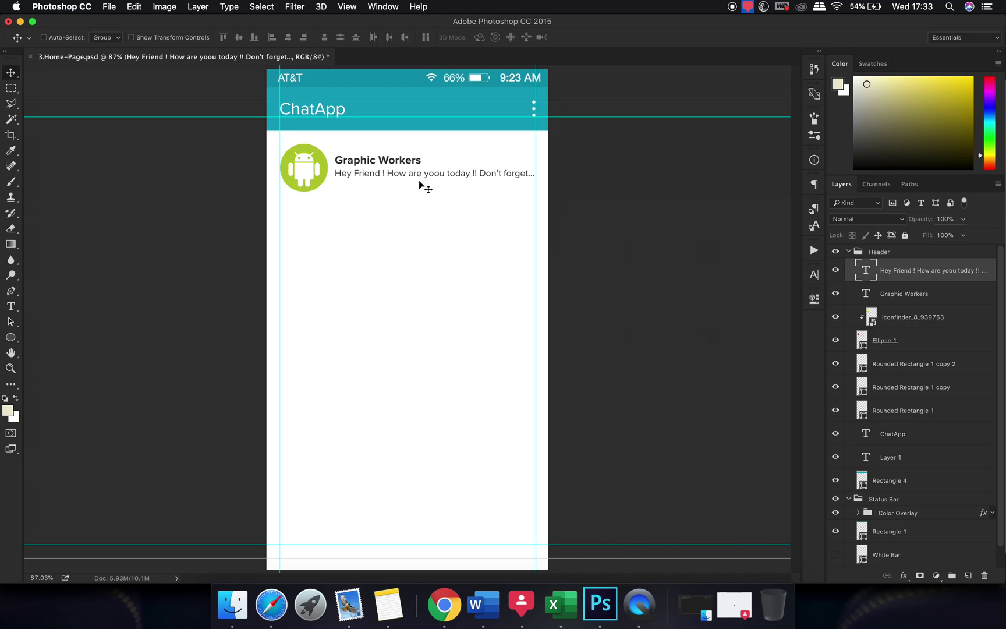
- Correct the misspelled word in the message line so it reads "you"
{"action": "key", "text": "t"}
{"action": "left_click", "coordinate": [438, 175]}
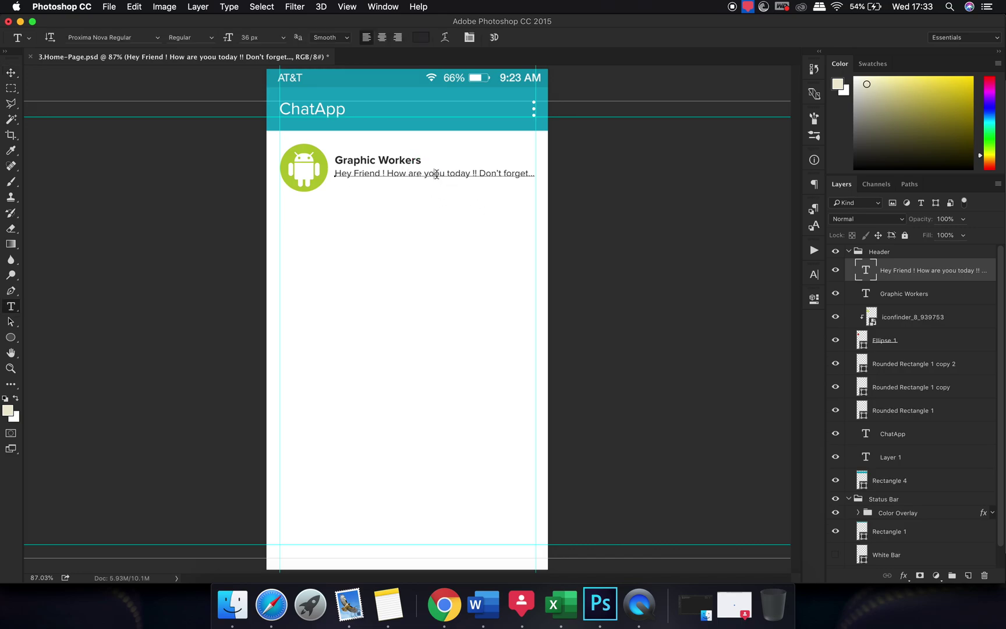
{"action": "key", "text": "BackSpace"}
{"action": "left_click", "coordinate": [12, 74]}
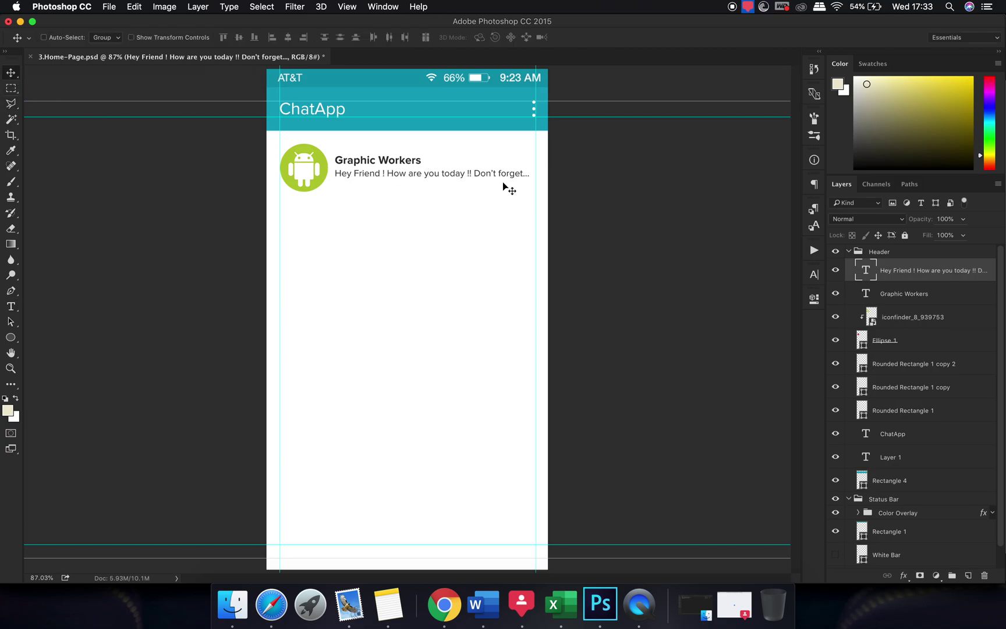
- Scale up the Graphic Workers name slightly and adjust the spacing and alignment between the name and the message line
{"action": "left_click_drag", "start_coordinate": [424, 197], "coordinate": [428, 201]}
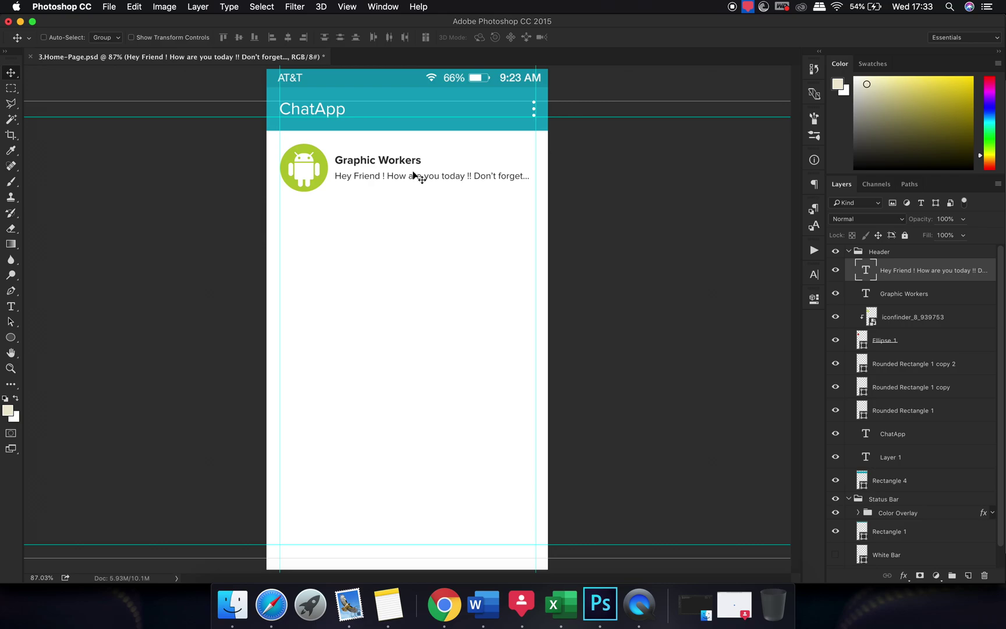
{"action": "key", "text": "alt+bracketleft"}
{"action": "key", "text": "super+t"}
{"action": "mouse_move", "coordinate": [427, 156]}
{"action": "left_mouse_down"}
{"action": "mouse_move", "coordinate": [439, 154]}
{"action": "mouse_move", "coordinate": [441, 168]}
{"action": "left_mouse_up"}
{"action": "key", "text": "Return"}
{"action": "left_click_drag", "start_coordinate": [427, 223], "coordinate": [428, 227]}
{"action": "key", "text": "alt+bracketright"}
{"action": "left_click_drag", "start_coordinate": [446, 191], "coordinate": [446, 193]}
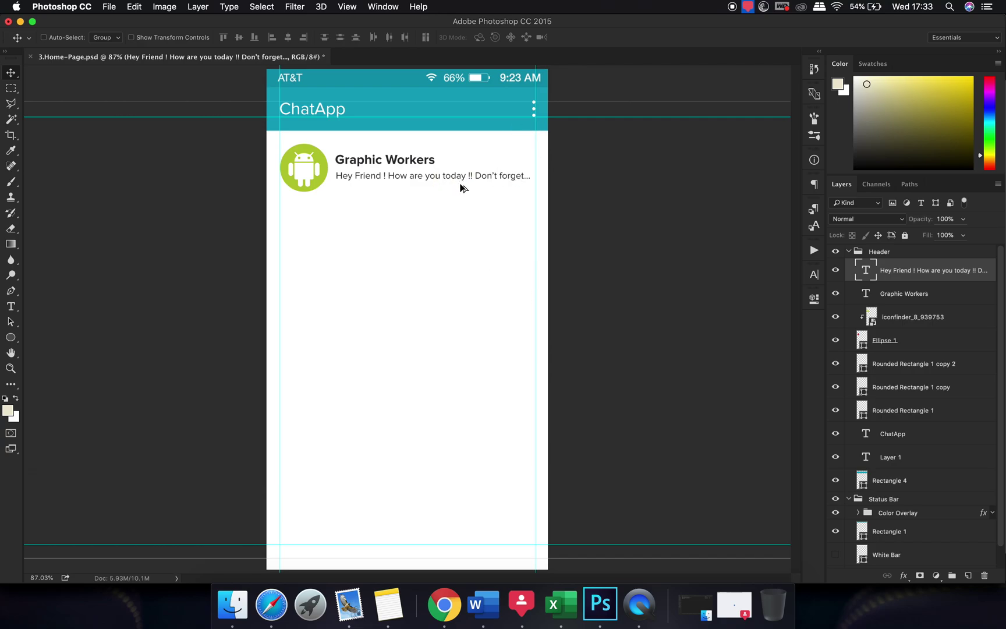
- Recolour the message preview text to the mid grey 696969
{"action": "left_click", "coordinate": [945, 219]}
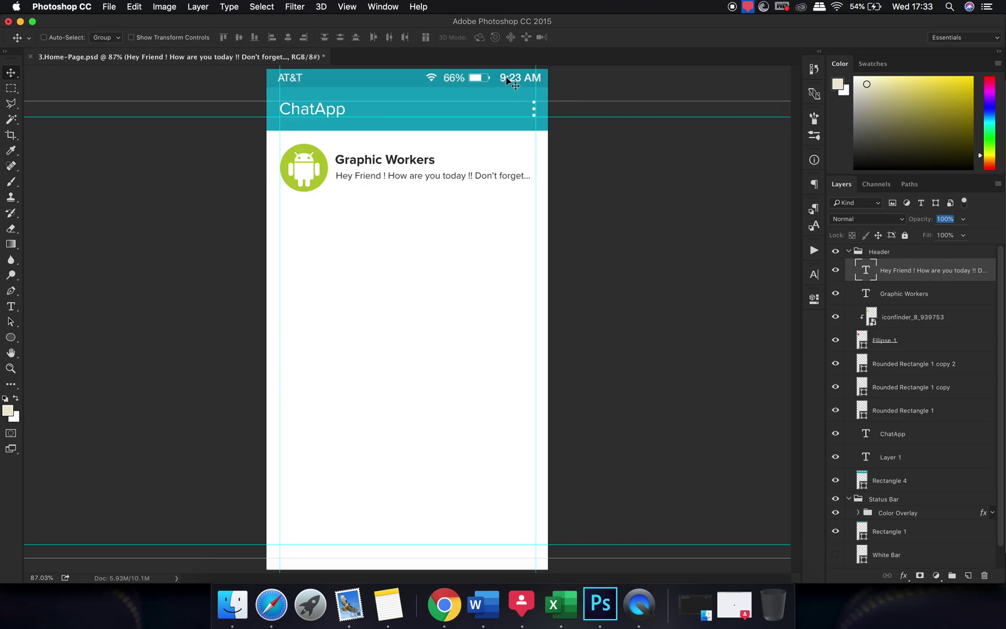
{"action": "left_click", "coordinate": [437, 198]}
{"action": "left_click", "coordinate": [941, 298]}
{"action": "left_click", "coordinate": [933, 283]}
{"action": "key", "text": "t"}
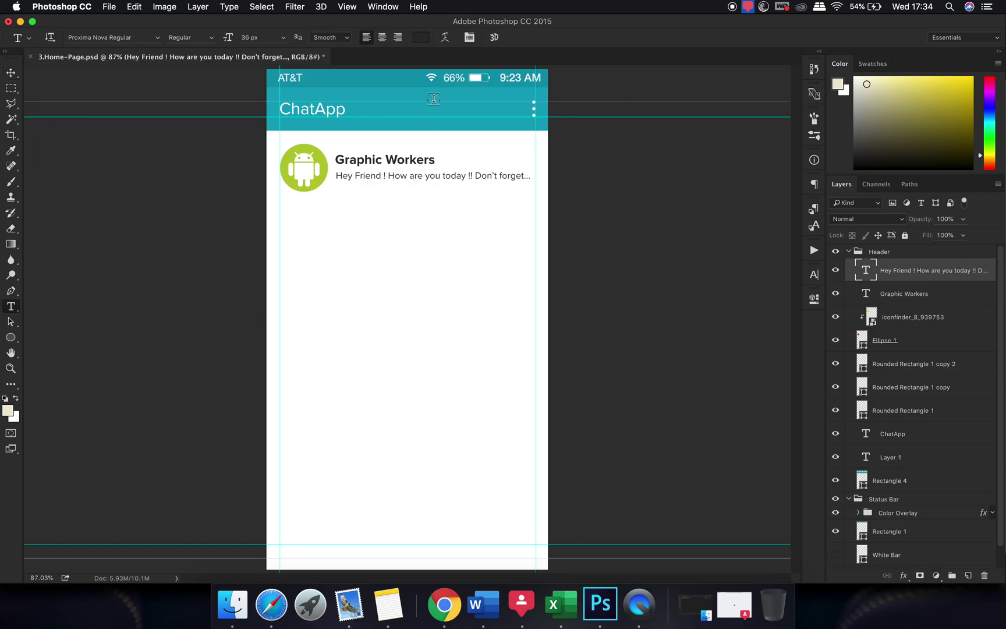
{"action": "left_click", "coordinate": [422, 37]}
{"action": "left_click_drag", "start_coordinate": [528, 341], "coordinate": [515, 311]}
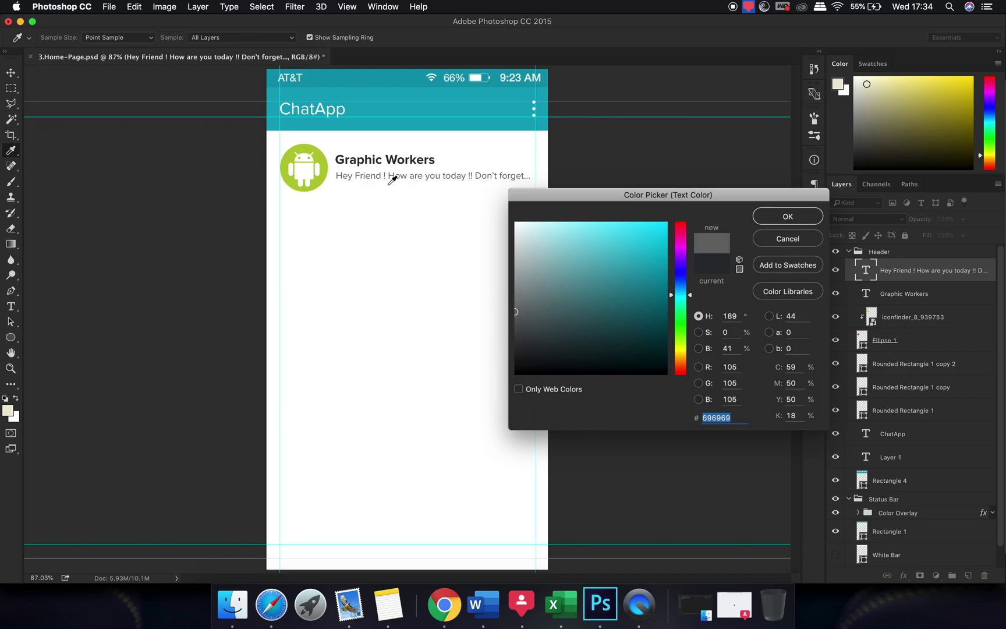
{"action": "left_click", "coordinate": [788, 217]}
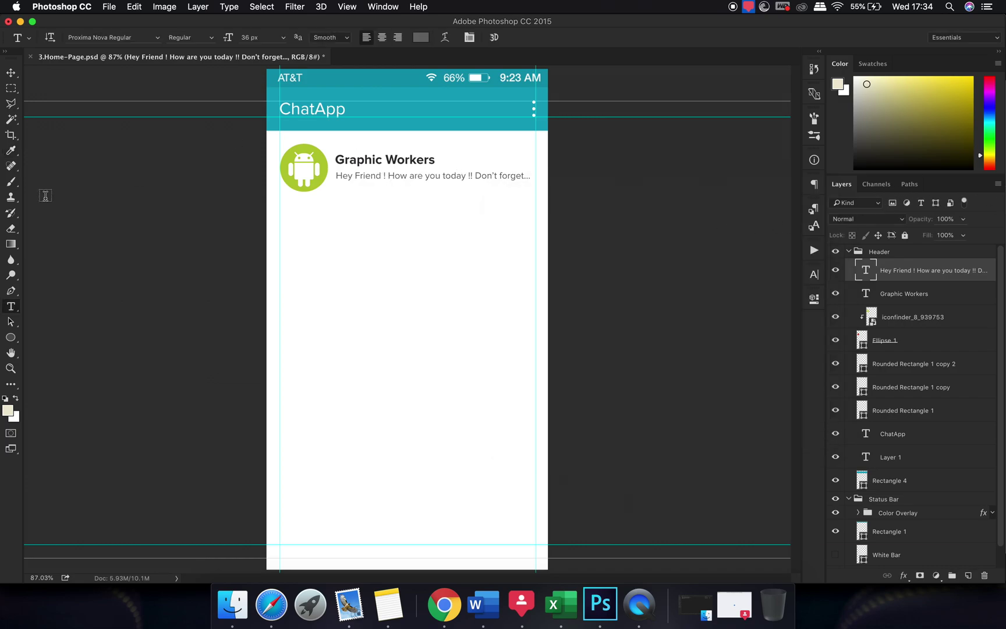
{"action": "left_click", "coordinate": [10, 72]}
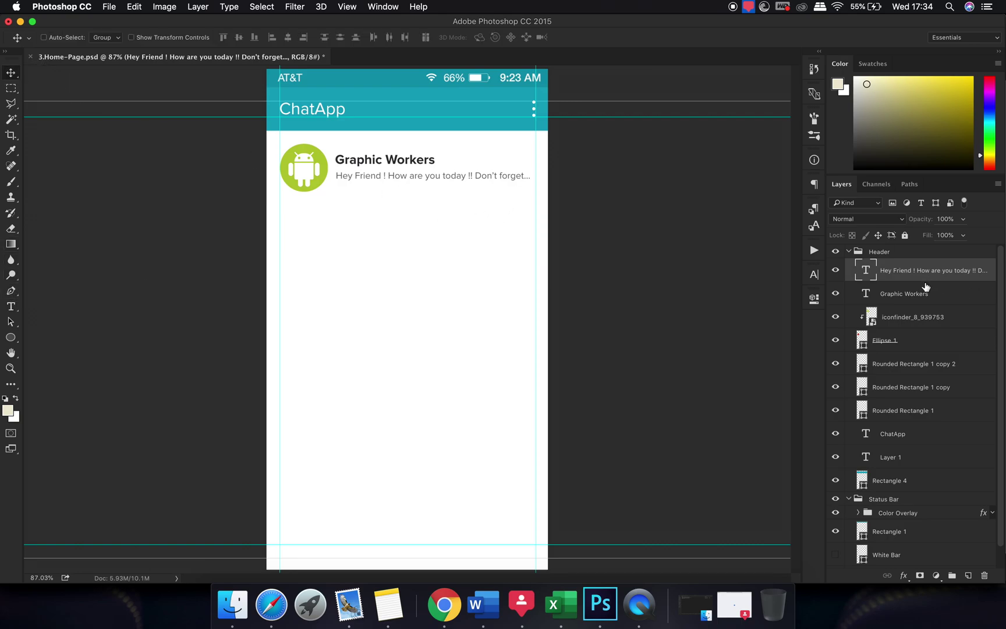
- Duplicate the message line below the original and replace the copy's text with the time 06:30
{"action": "key", "text": "super+j"}
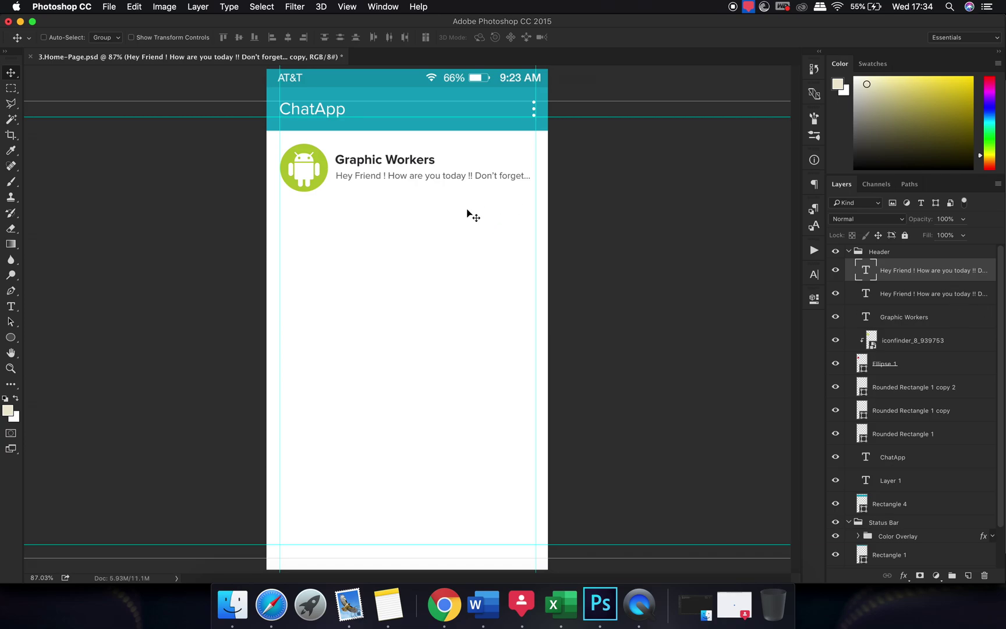
{"action": "key", "text": "t"}
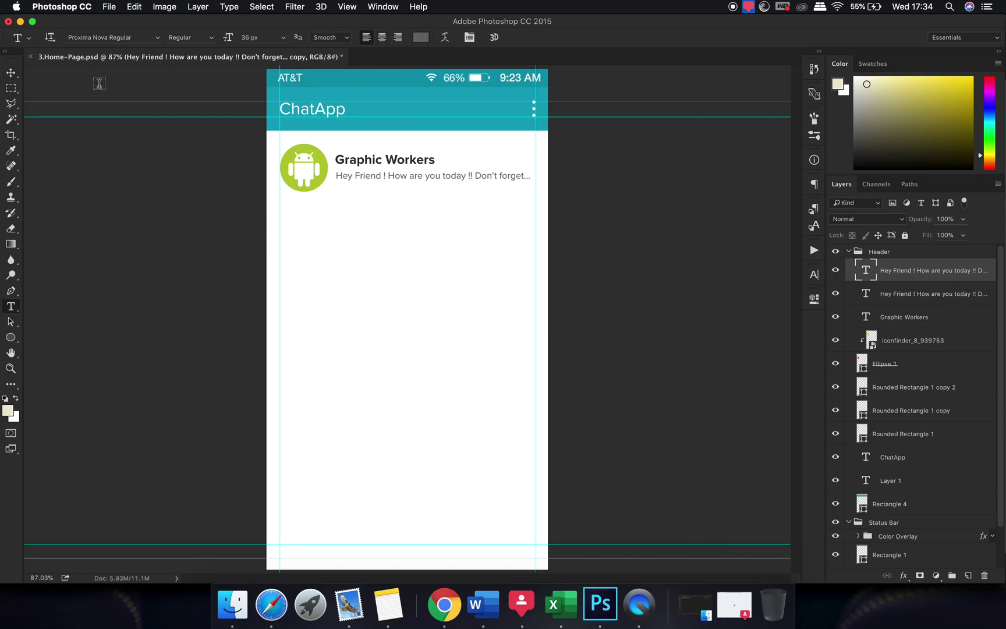
{"action": "left_click", "coordinate": [11, 74]}
{"action": "left_click_drag", "start_coordinate": [475, 265], "coordinate": [472, 277]}
{"action": "key", "text": "t"}
{"action": "triple_click", "coordinate": [472, 199]}
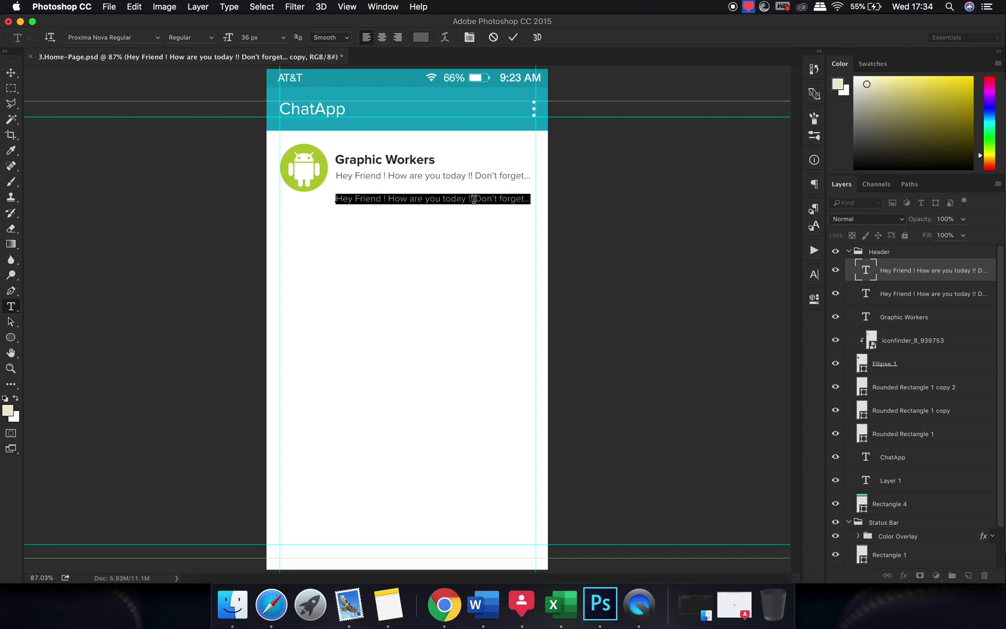
{"action": "key", "text": "BackSpace"}
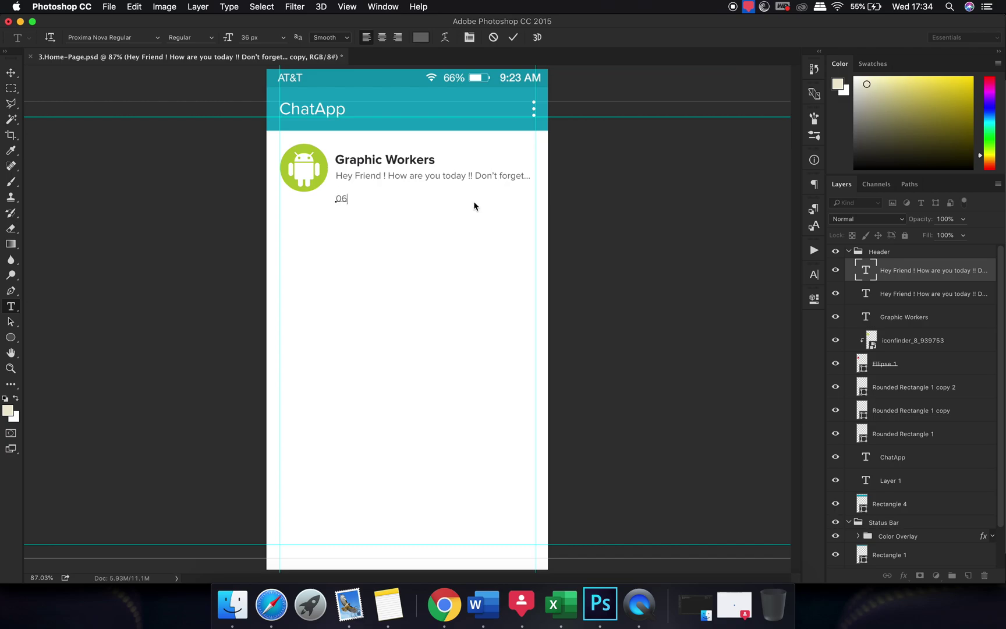
{"action": "left_click", "coordinate": [11, 74]}
- Right-align the 06:30 text and place it level with the contact name, ending at the right margin guide
{"action": "left_click_drag", "start_coordinate": [349, 305], "coordinate": [498, 285]}
{"action": "key", "text": "t"}
{"action": "left_click", "coordinate": [398, 37]}
{"action": "key", "text": "v"}
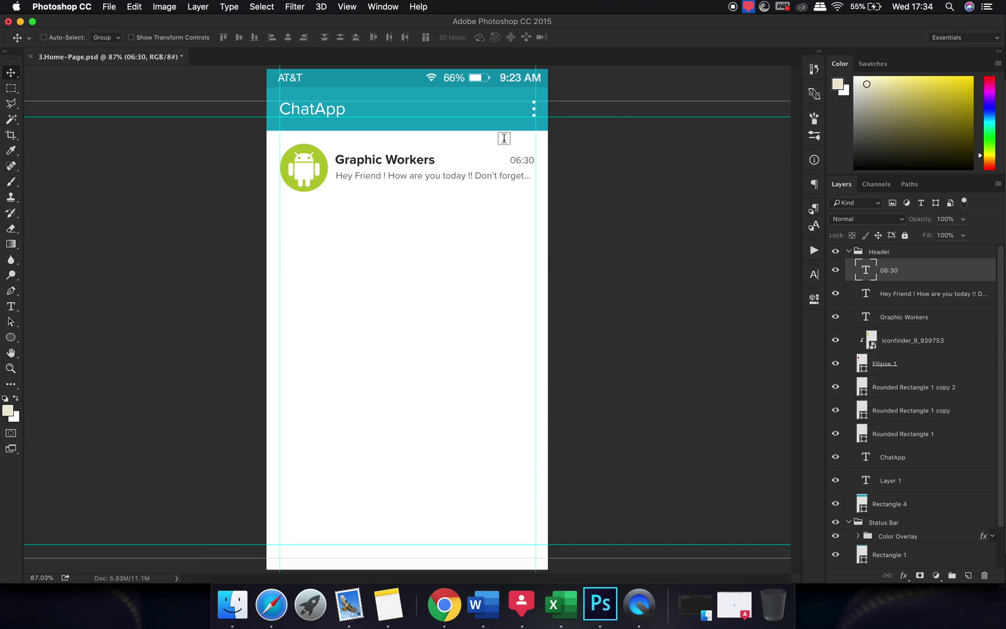
- Recolour the 06:30 text to the header's teal 12a4be
{"action": "key", "text": "t"}
{"action": "left_click", "coordinate": [424, 38]}
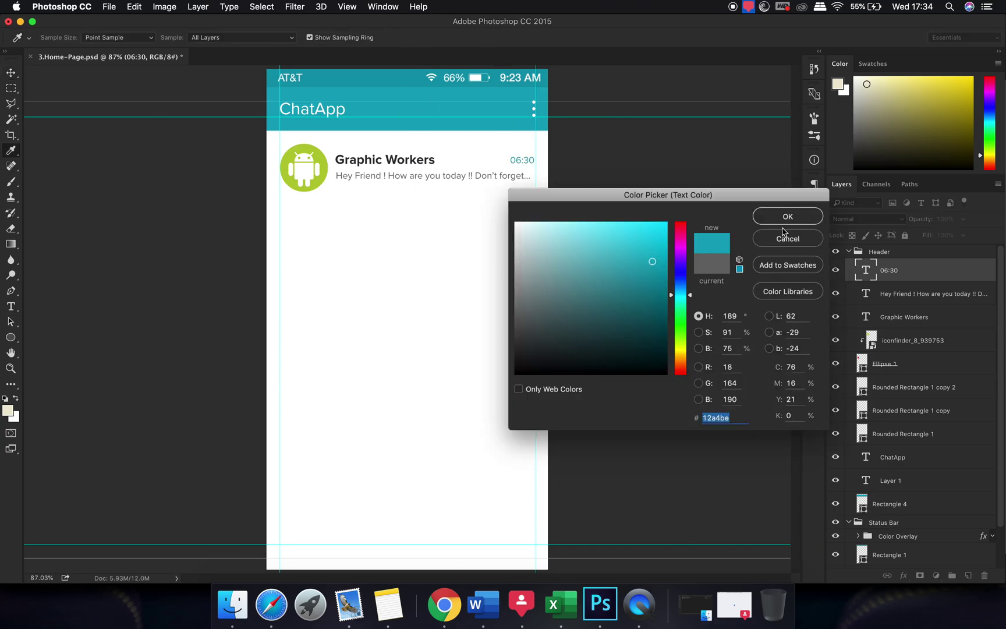
{"action": "left_click", "coordinate": [786, 217]}
{"action": "left_click", "coordinate": [11, 73]}
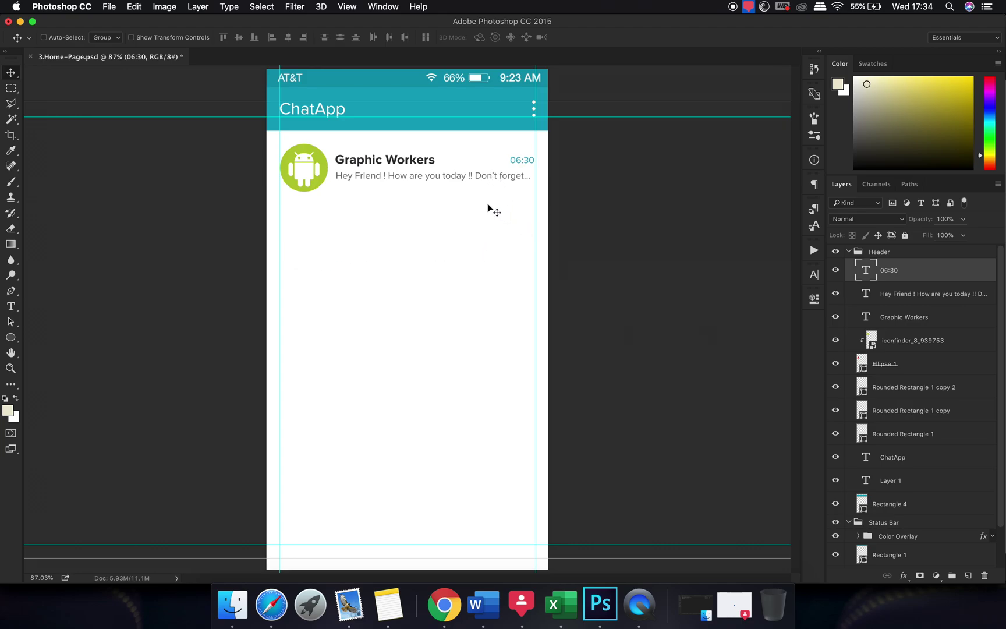
- Shift the contact name and message lines together slightly down and closer to the avatar
{"action": "left_click", "coordinate": [427, 177], "text": "super"}
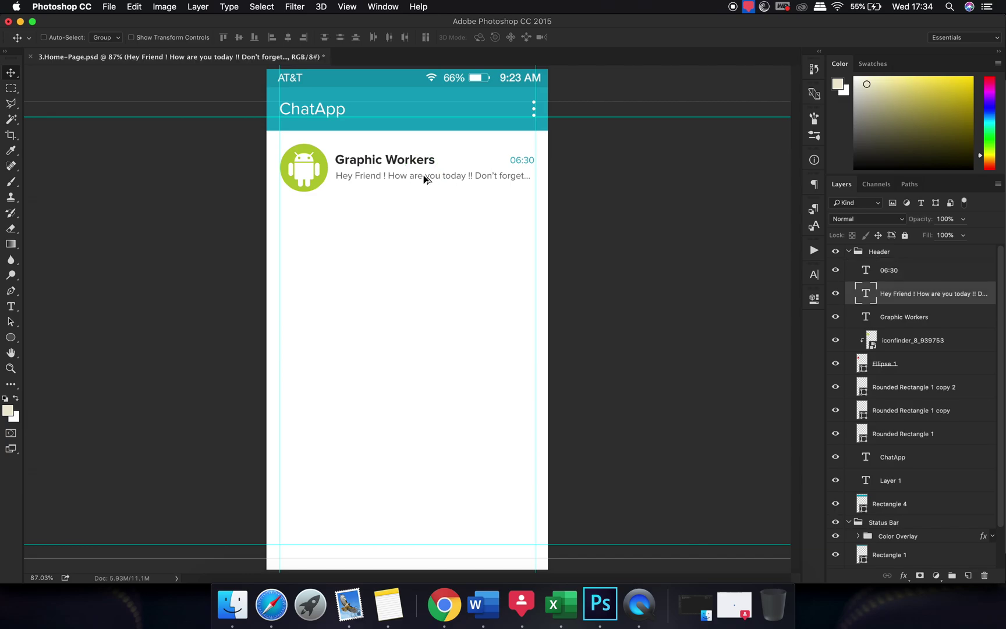
{"action": "left_click", "coordinate": [416, 162], "text": "shift+super"}
{"action": "left_click_drag", "start_coordinate": [435, 219], "coordinate": [435, 217]}
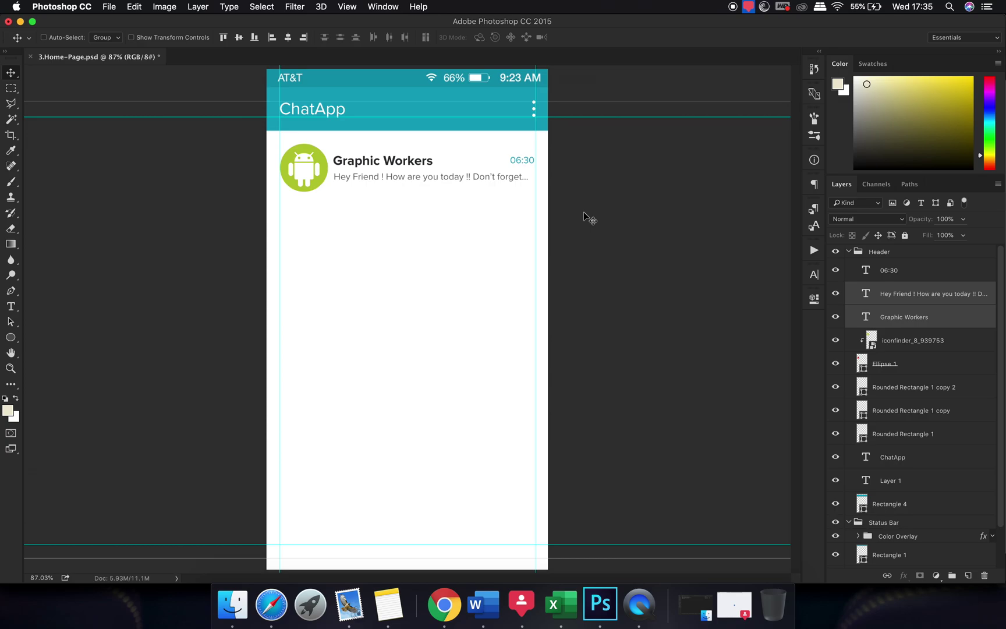
- Check which elements belong to the Header group by hiding and showing it
{"action": "left_click", "coordinate": [898, 272]}
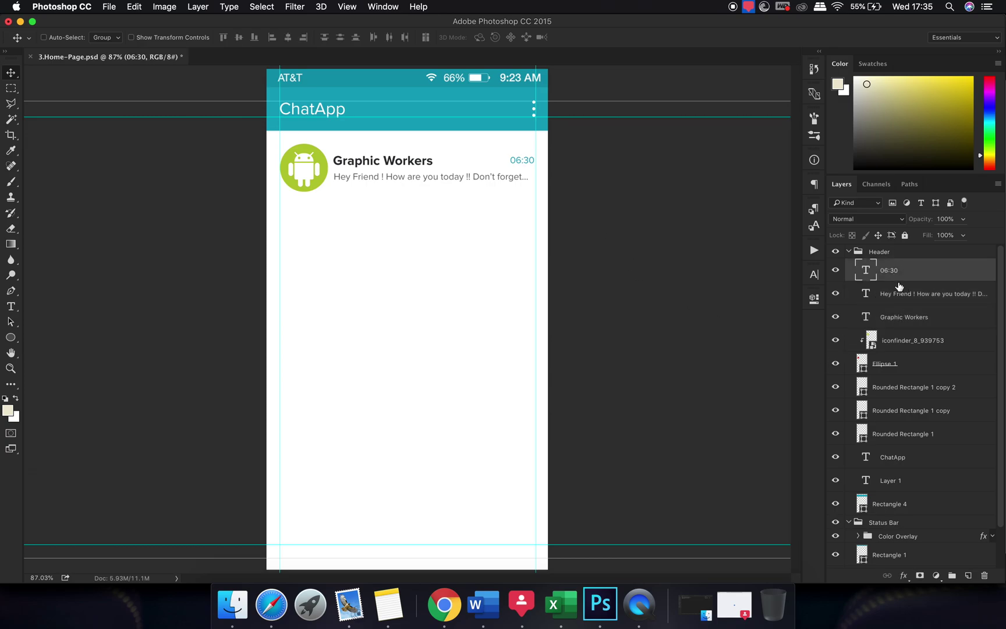
{"action": "left_click", "coordinate": [837, 252]}
{"action": "left_click", "coordinate": [836, 252]}
{"action": "left_click", "coordinate": [836, 253]}
{"action": "left_click", "coordinate": [837, 252]}
{"action": "left_click", "coordinate": [837, 252]}
{"action": "left_click", "coordinate": [837, 252]}
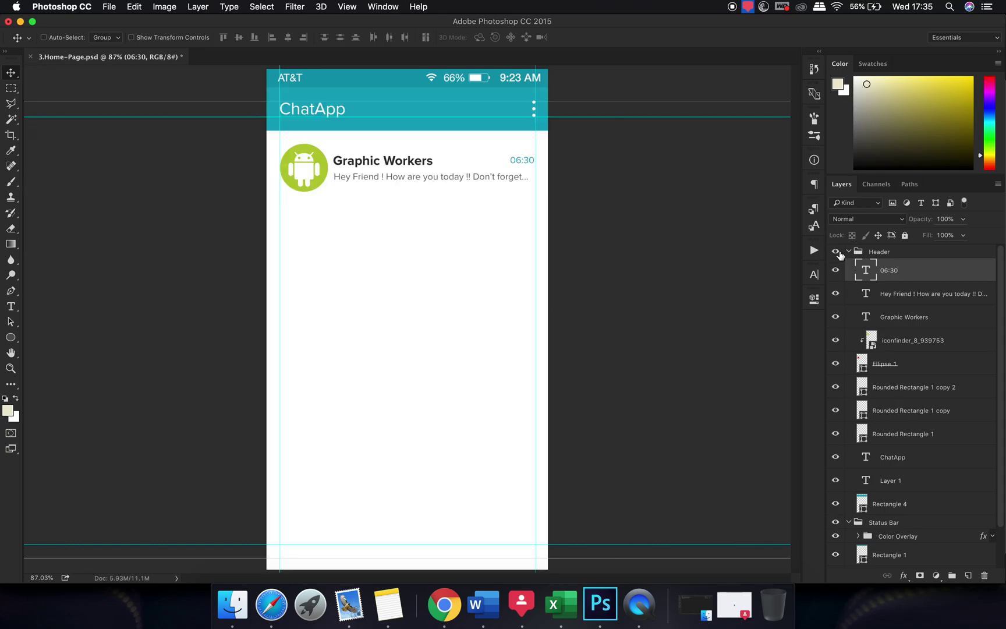
- Group the chat entry's avatar, contact name, message and time layers and place the group above the Header group
{"action": "left_click", "coordinate": [917, 369], "text": "shift"}
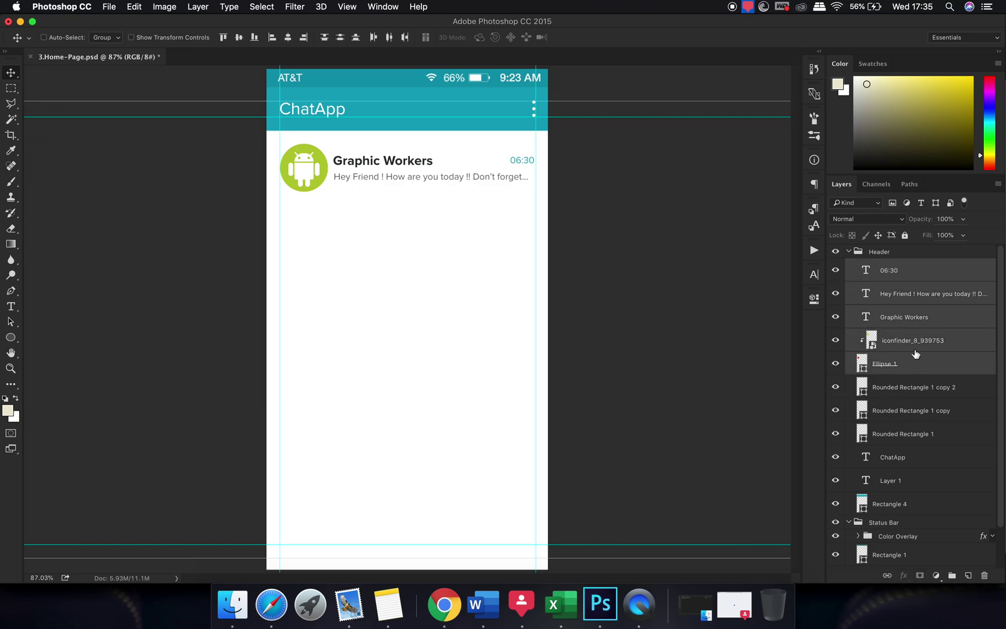
{"action": "key", "text": "super+g"}
{"action": "left_click_drag", "start_coordinate": [888, 272], "coordinate": [885, 245]}
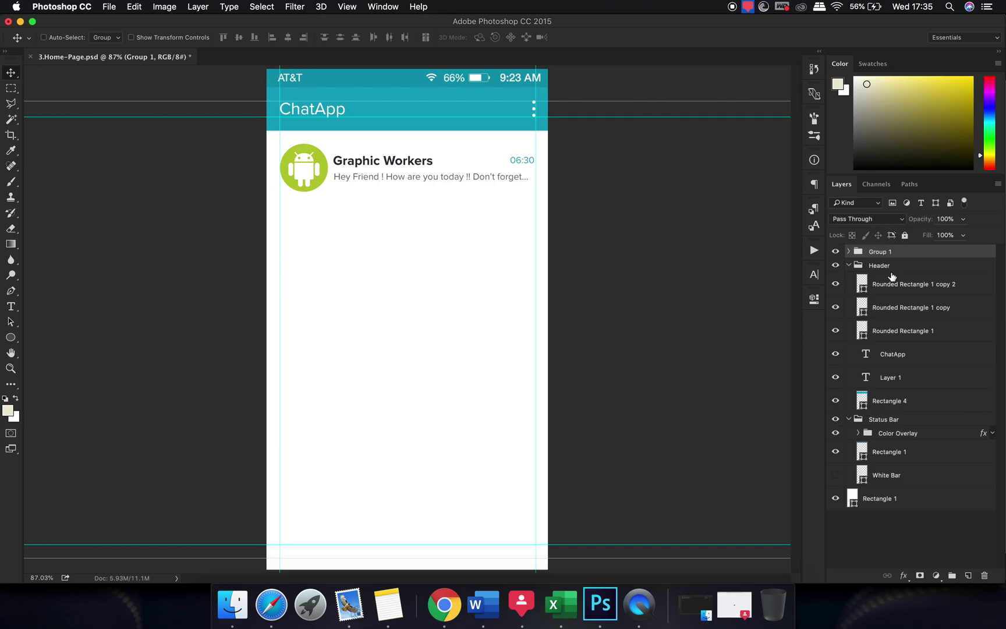
{"action": "left_click", "coordinate": [849, 265]}
{"action": "left_click", "coordinate": [836, 250]}
{"action": "left_click", "coordinate": [836, 252]}
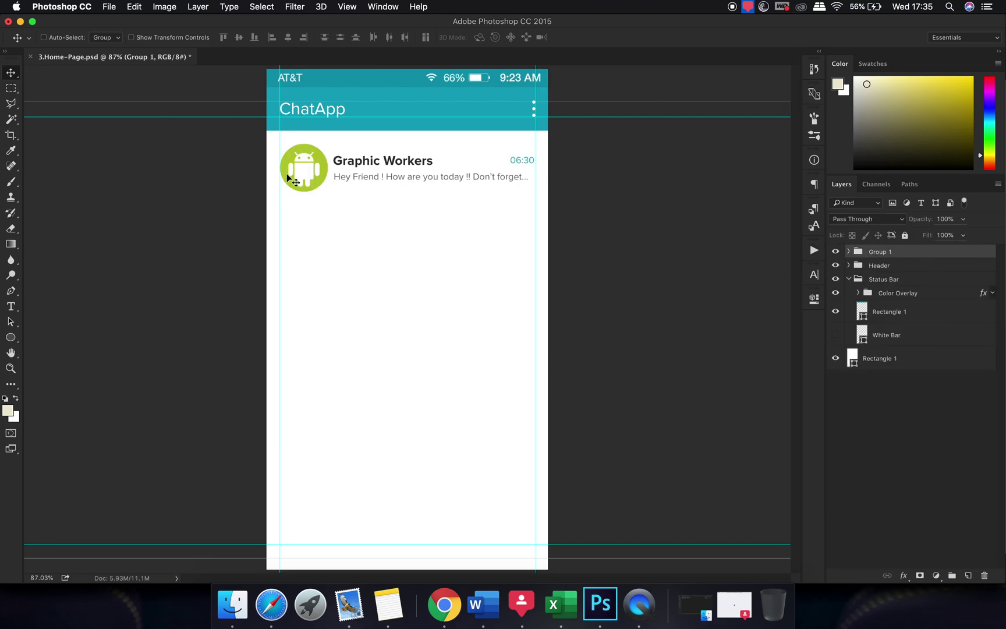
- Rename the new chat entry group to Chat 1
{"action": "double_click", "coordinate": [877, 254]}
{"action": "type", "text": "Chat 1"}
{"action": "key", "text": "Return"}
- Duplicate the Chat 1 entry below the original, and copy the pair below it to make four entries
{"action": "left_click_drag", "start_coordinate": [467, 249], "coordinate": [467, 333]}
{"action": "key", "text": "super+z"}
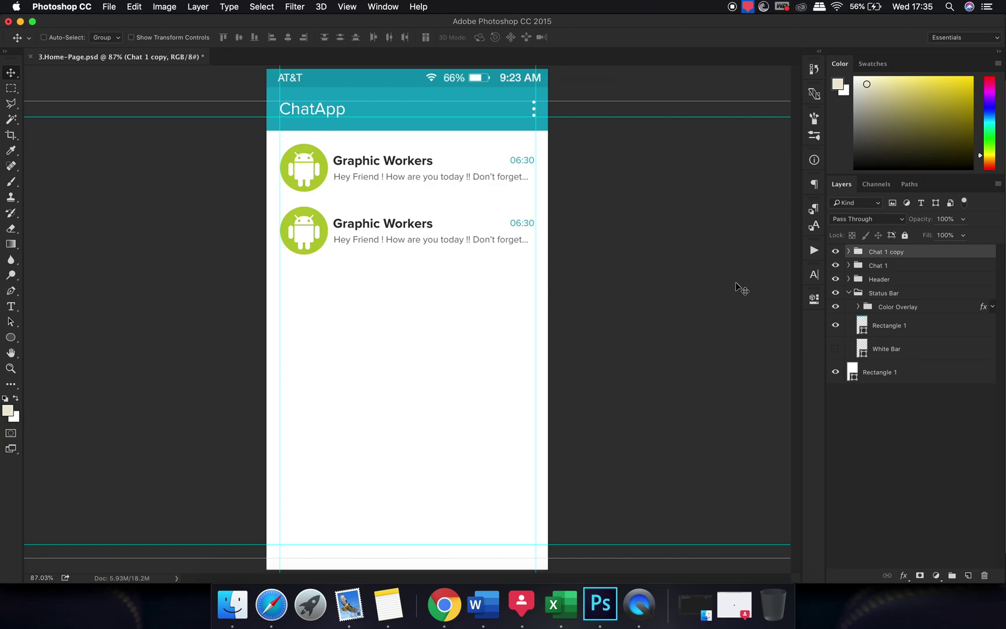
{"action": "left_click", "coordinate": [912, 268], "text": "shift"}
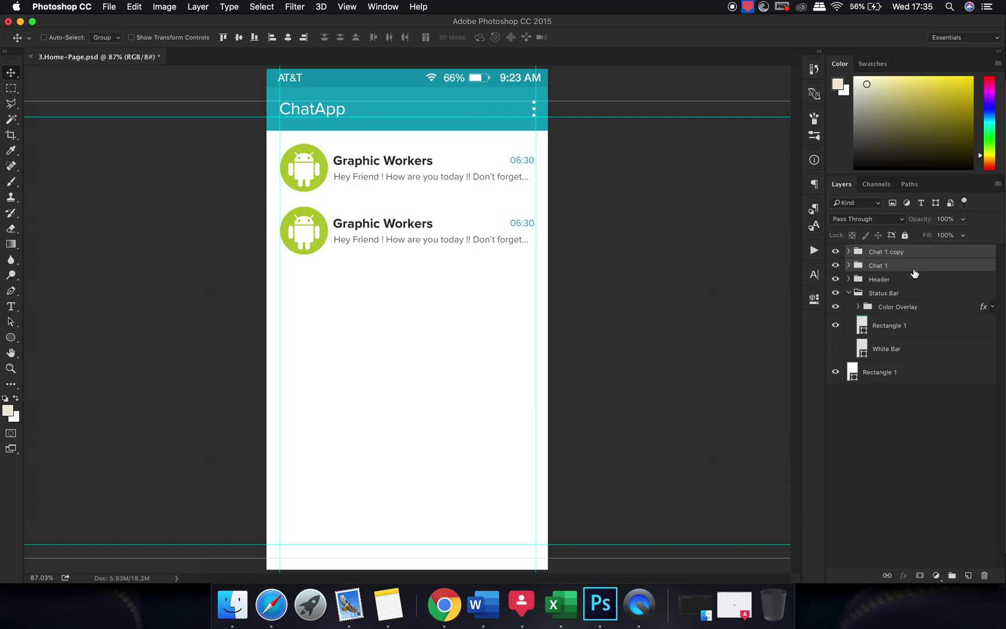
{"action": "left_click_drag", "start_coordinate": [425, 276], "coordinate": [402, 386]}
- Duplicate all four chat entries and place the copies below the fourth entry, filling the rest of the screen
{"action": "left_click", "coordinate": [931, 253]}
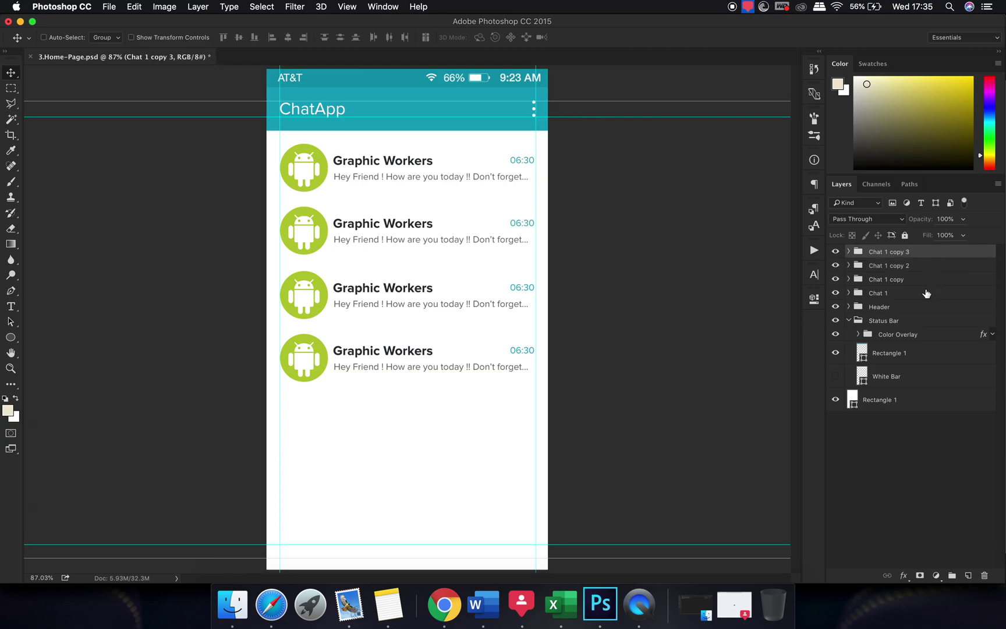
{"action": "left_click", "coordinate": [920, 294], "text": "shift"}
{"action": "key", "text": "super"}
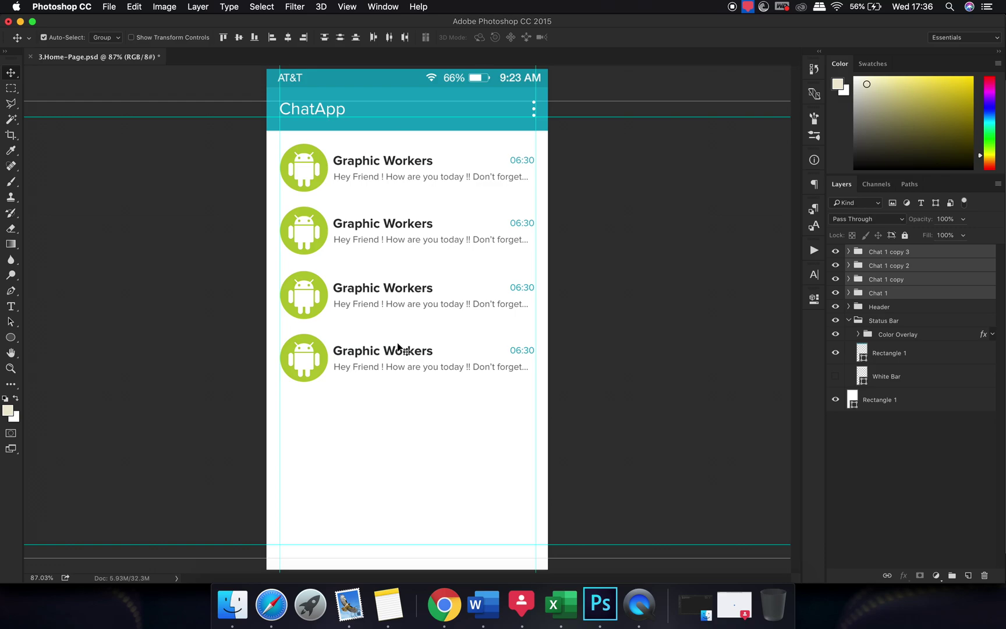
{"action": "key", "text": "super+j"}
{"action": "scroll", "coordinate": [437, 349], "scroll_direction": "down", "scroll_amount": 2}
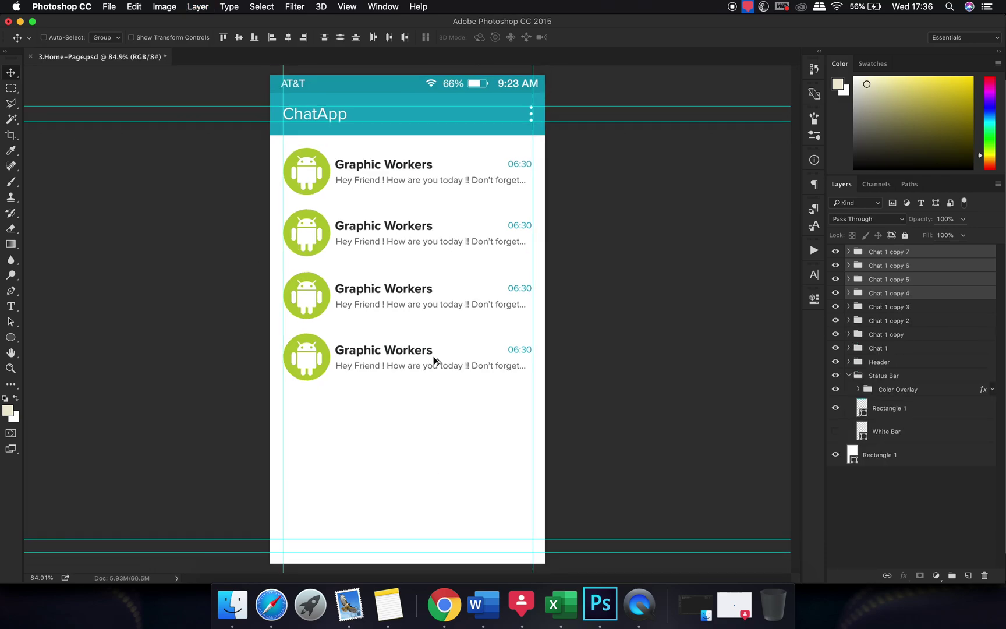
{"action": "left_click_drag", "start_coordinate": [437, 350], "coordinate": [420, 557]}
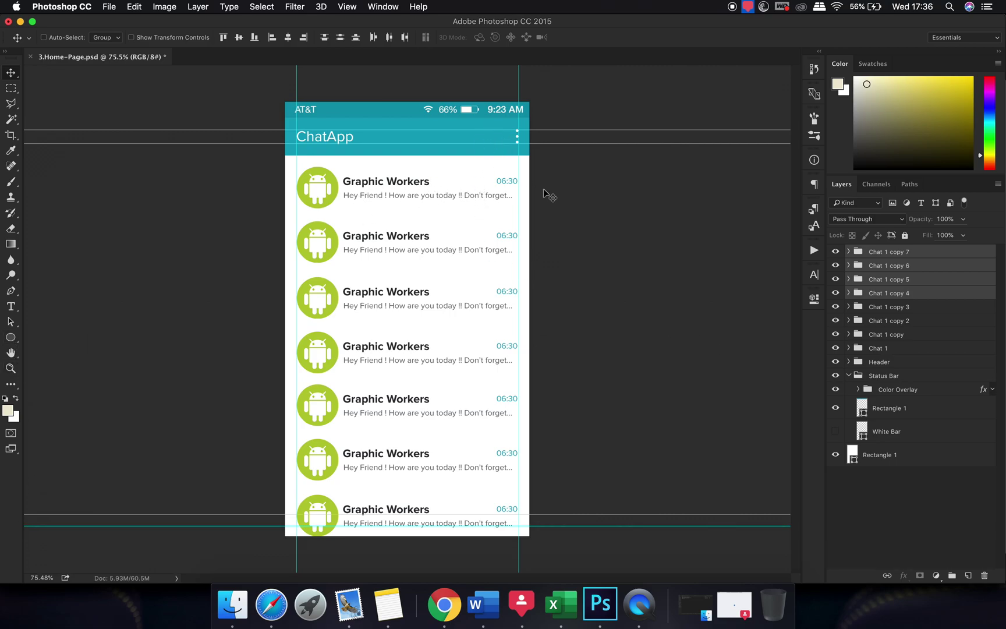
- Draw a thin light grey rectangle without stroke, about 1083 by 6 px, across the page between the first two chat entries
{"action": "left_click", "coordinate": [883, 496]}
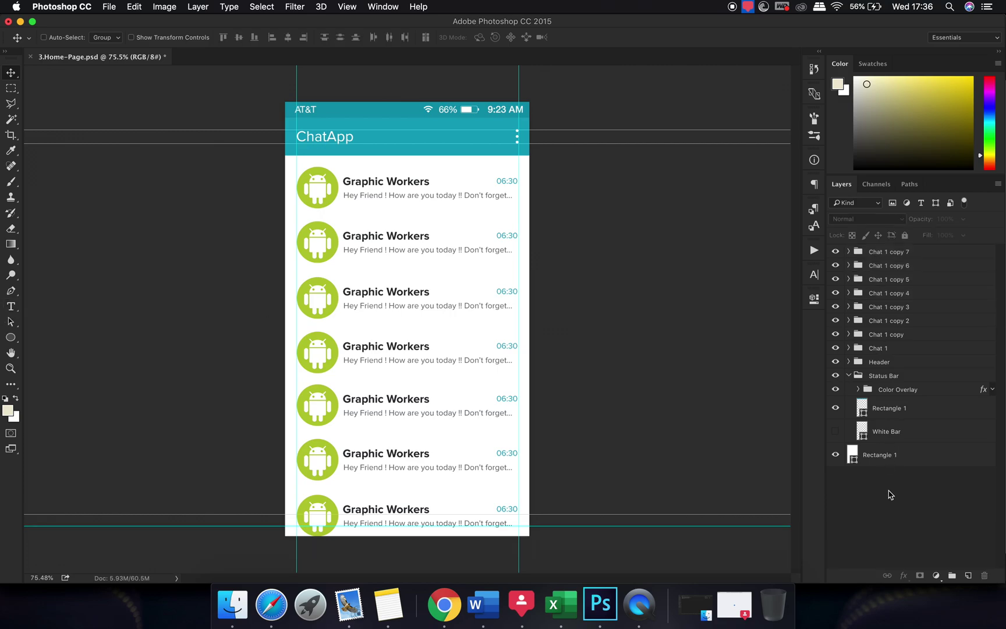
{"action": "left_click", "coordinate": [10, 337]}
{"action": "left_click", "coordinate": [58, 333]}
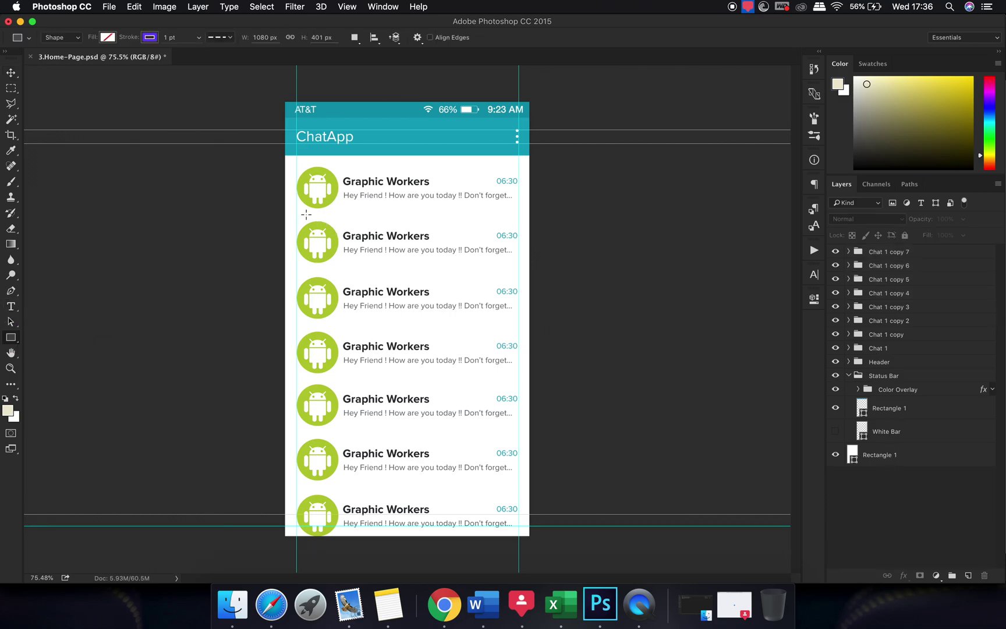
{"action": "left_click_drag", "start_coordinate": [285, 214], "coordinate": [529, 215]}
{"action": "left_click_drag", "start_coordinate": [529, 215], "coordinate": [528, 215]}
{"action": "left_click", "coordinate": [665, 369]}
{"action": "left_click", "coordinate": [651, 393]}
{"action": "left_click", "coordinate": [722, 445]}
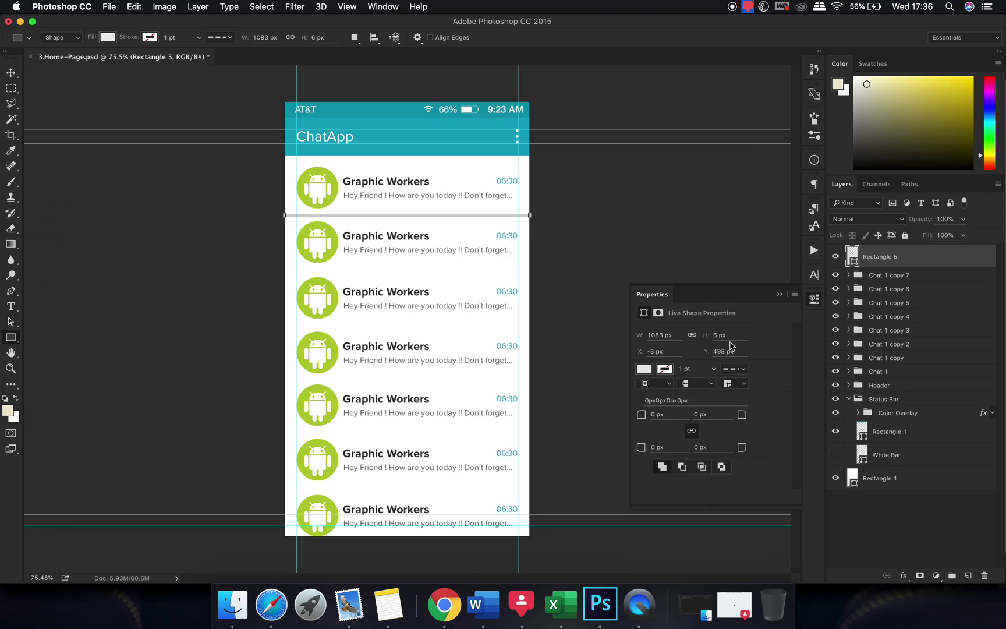
{"action": "left_click", "coordinate": [779, 294]}
- Reduce the divider line's height to 4 px and recolour it light grey f1f1f1
{"action": "scroll", "coordinate": [402, 236], "scroll_direction": "up", "scroll_amount": 2}
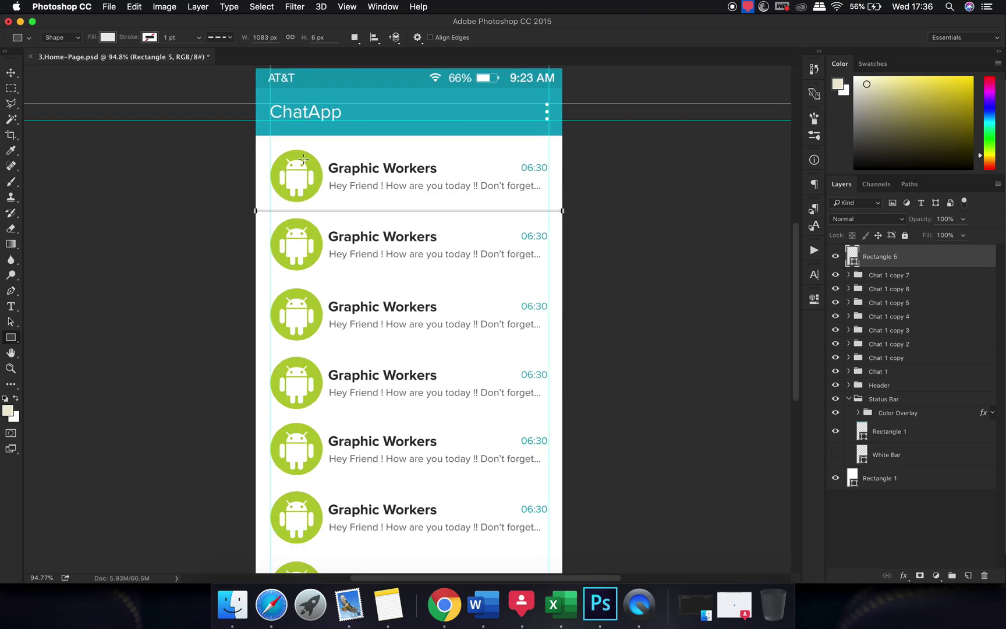
{"action": "left_click", "coordinate": [11, 75]}
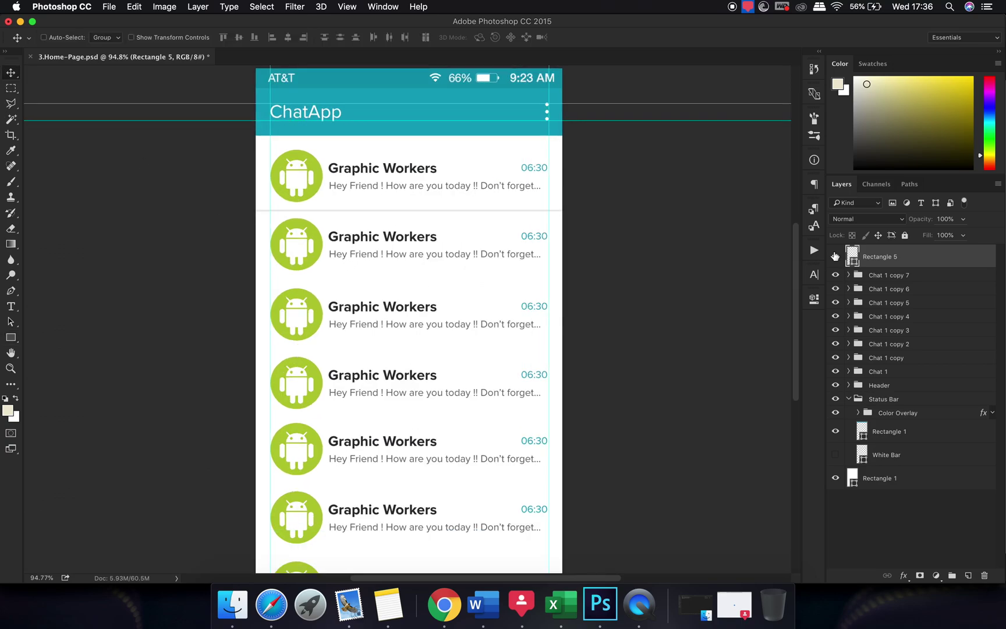
{"action": "left_click", "coordinate": [814, 299]}
{"action": "left_click", "coordinate": [735, 336]}
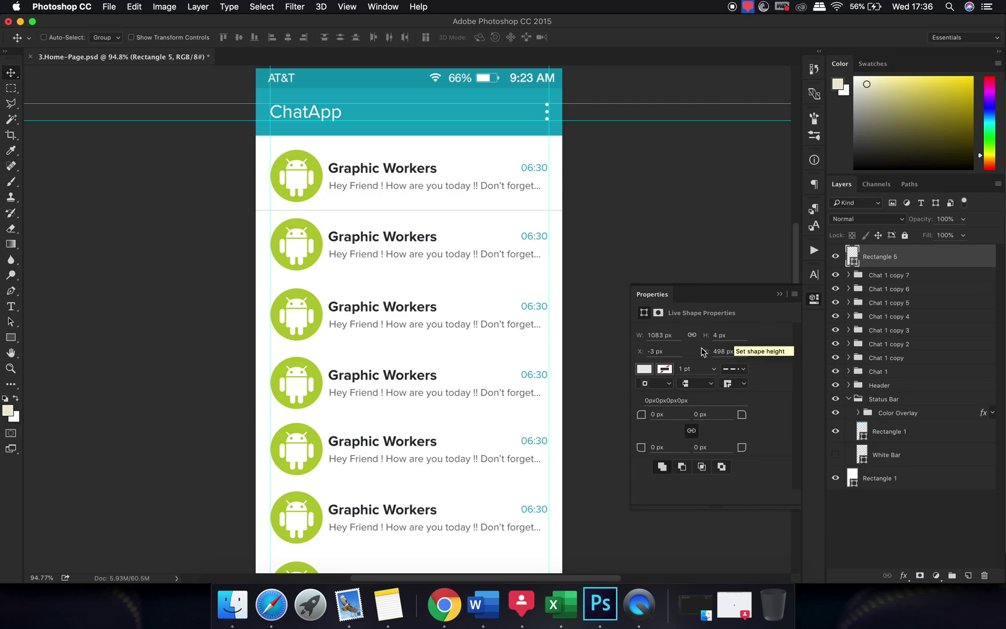
{"action": "left_click", "coordinate": [779, 294]}
{"action": "double_click", "coordinate": [851, 256]}
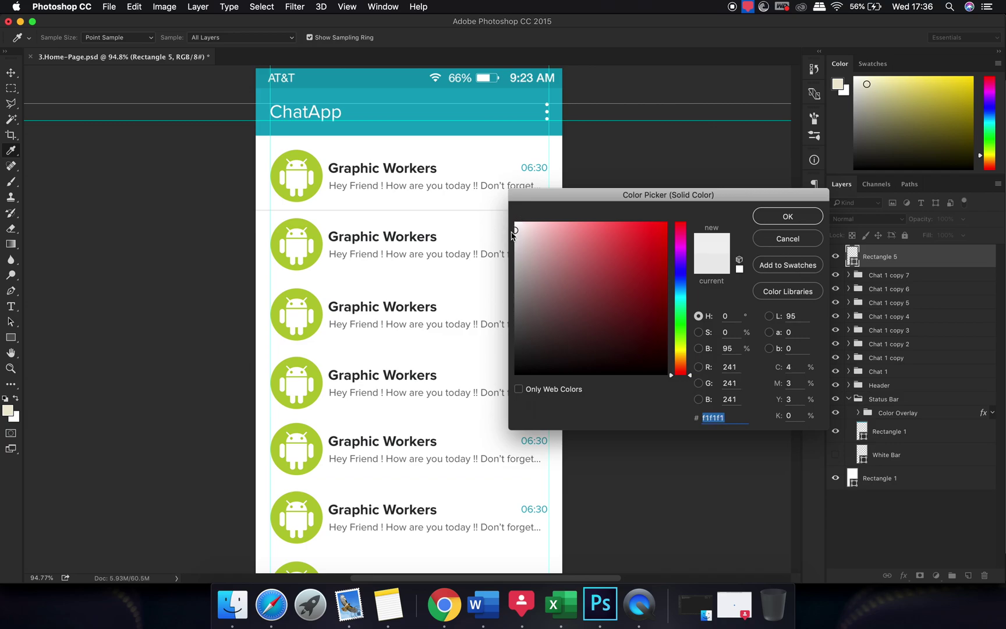
{"action": "left_click", "coordinate": [797, 218]}
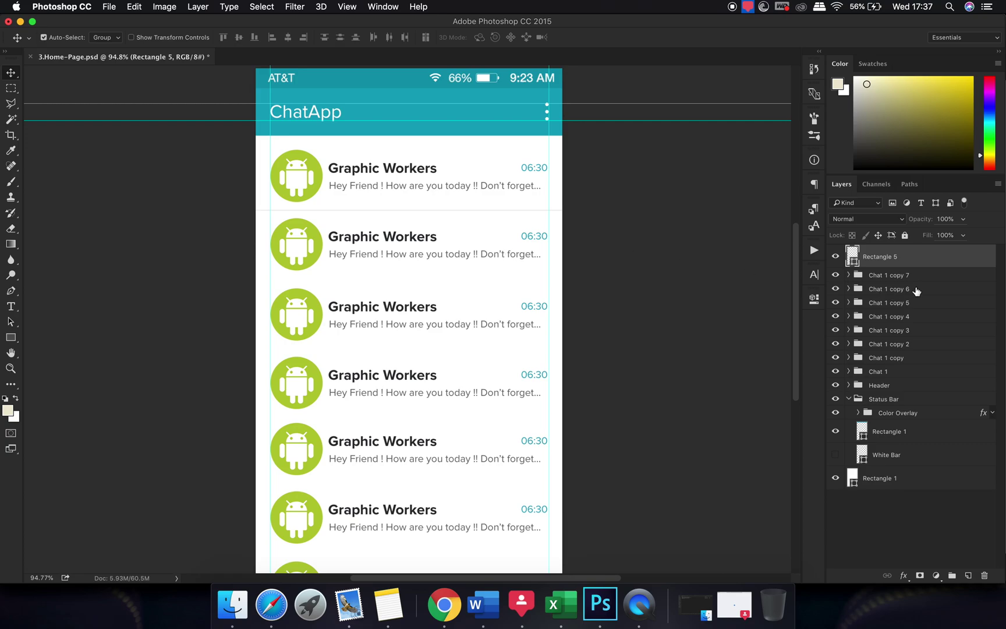
- Move the divider layer directly above the Chat 1 group and duplicate the line beneath the second chat entry
{"action": "left_click_drag", "start_coordinate": [905, 259], "coordinate": [903, 371]}
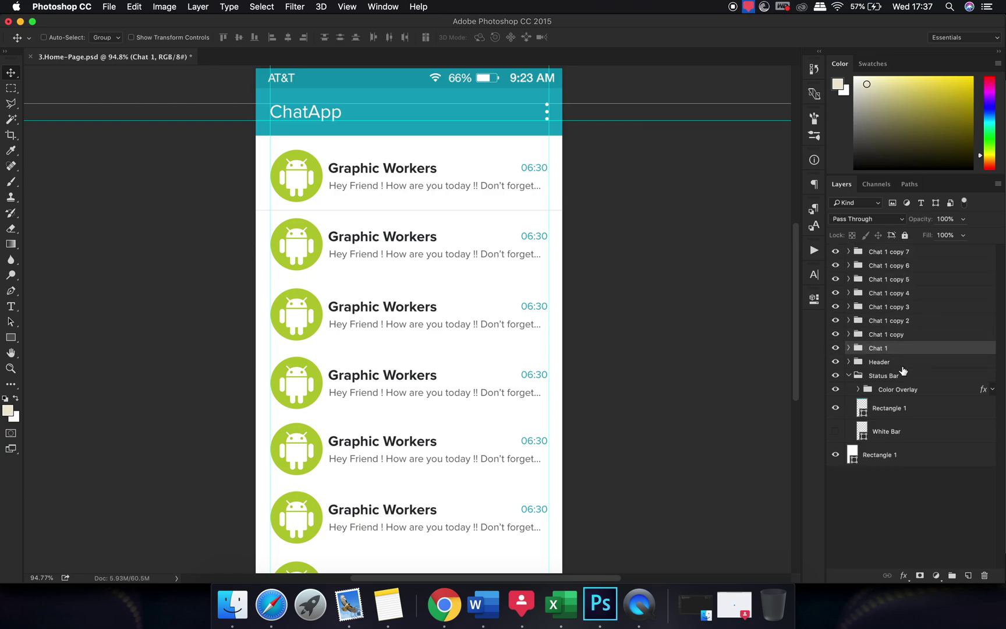
{"action": "key", "text": "super+z"}
{"action": "left_click_drag", "start_coordinate": [905, 260], "coordinate": [903, 335]}
{"action": "left_click_drag", "start_coordinate": [614, 256], "coordinate": [615, 328]}
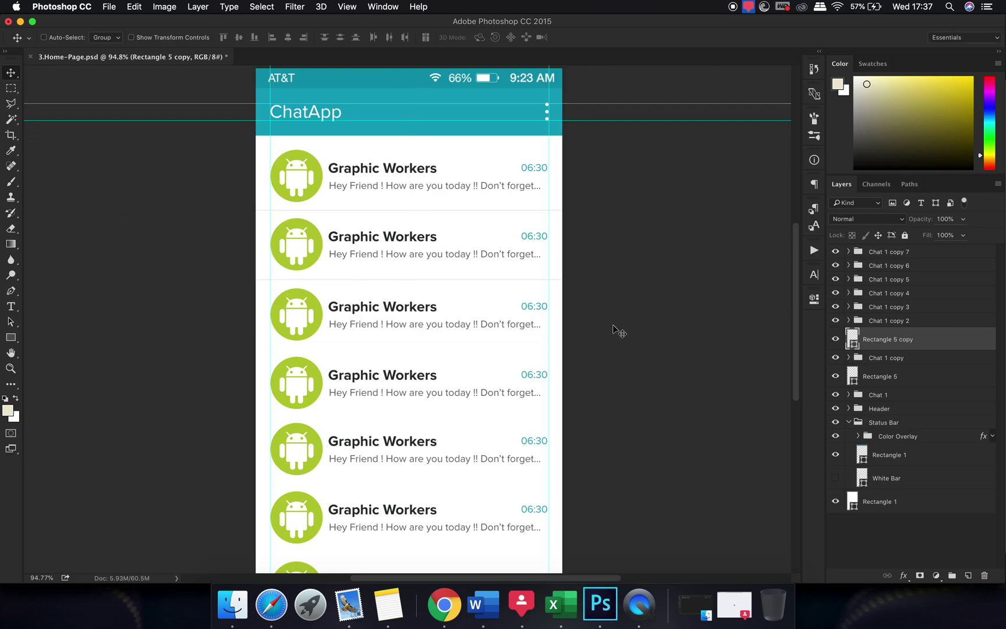
- Duplicate the divider line beneath the third, fourth, fifth and sixth chat entries
{"action": "key", "text": "super+j"}
{"action": "scroll", "coordinate": [521, 319], "scroll_direction": "down", "scroll_amount": 2}
{"action": "left_click_drag", "start_coordinate": [480, 239], "coordinate": [468, 443]}
{"action": "key", "text": "super+j"}
{"action": "key", "text": "super"}
{"action": "key", "text": "super+j"}
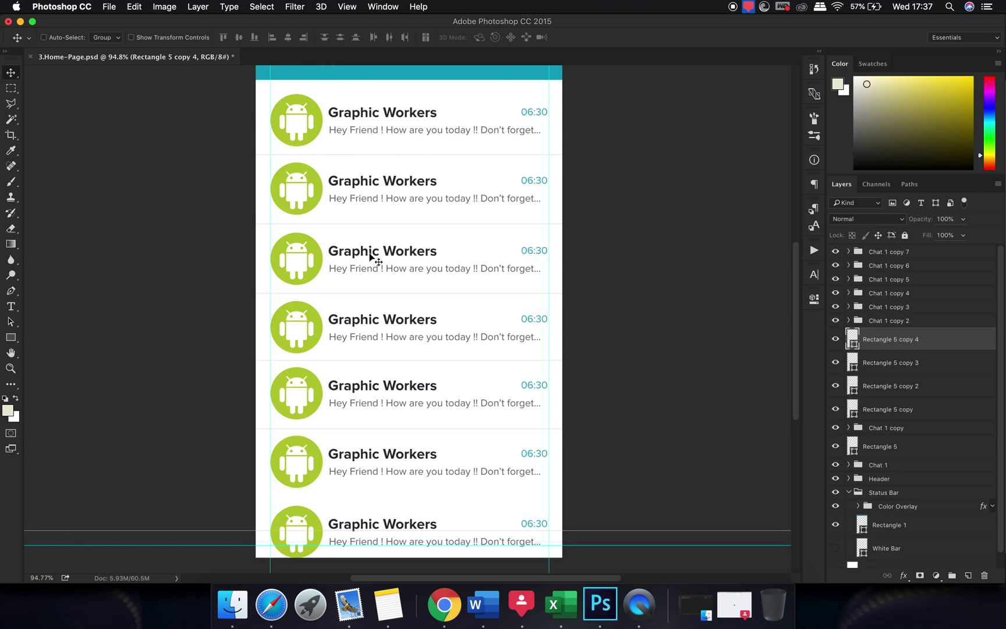
{"action": "scroll", "coordinate": [382, 207], "scroll_direction": "down", "scroll_amount": 3}
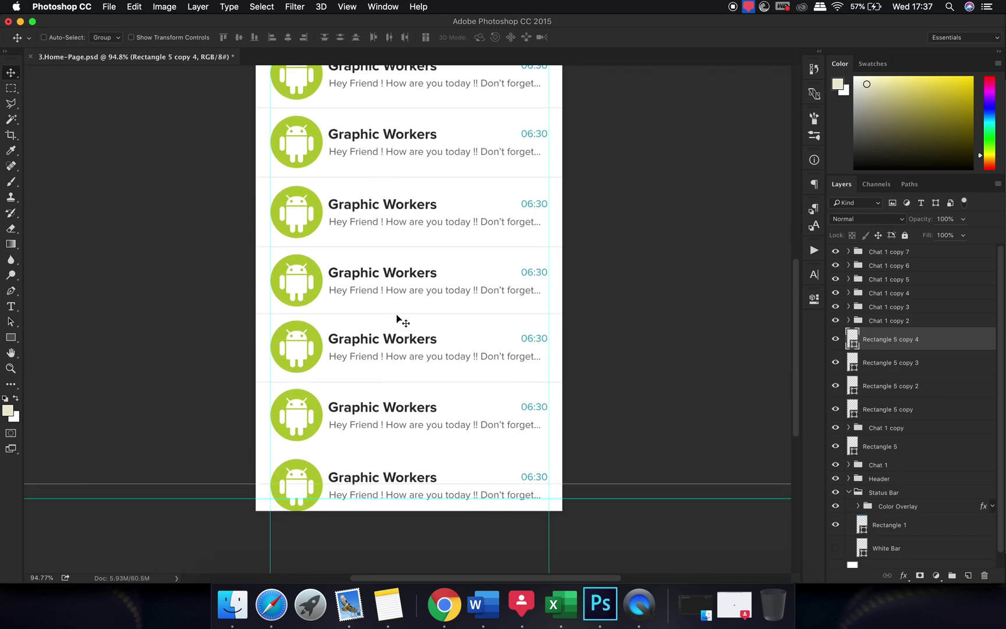
{"action": "scroll", "coordinate": [478, 393], "scroll_direction": "up", "scroll_amount": 10}
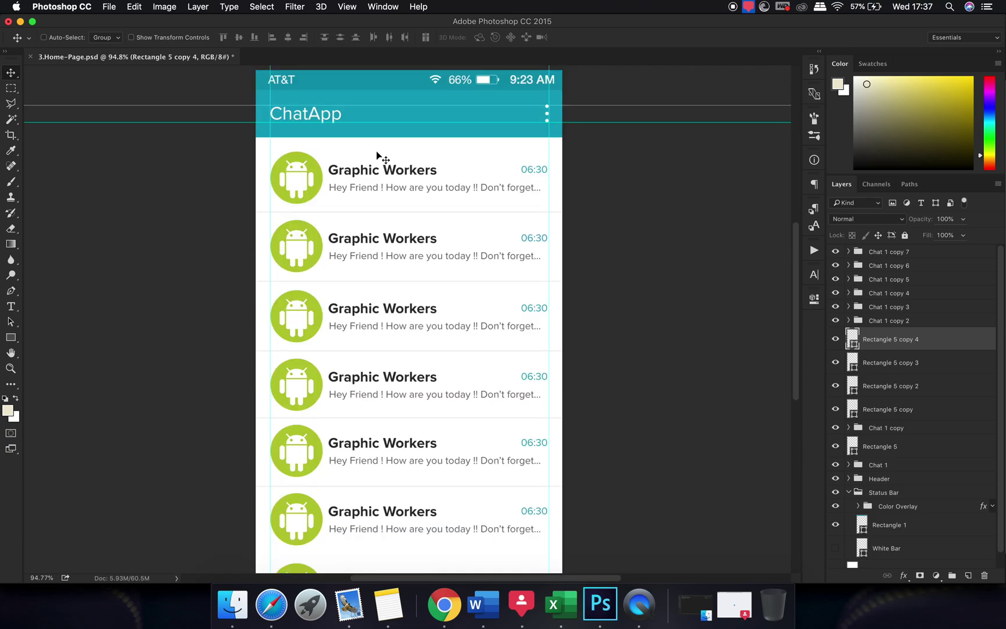
{"action": "scroll", "coordinate": [411, 189], "scroll_direction": "down", "scroll_amount": 10}
{"action": "left_click_drag", "start_coordinate": [413, 388], "coordinate": [459, 431]}
{"action": "scroll", "coordinate": [459, 429], "scroll_direction": "down", "scroll_amount": 4}
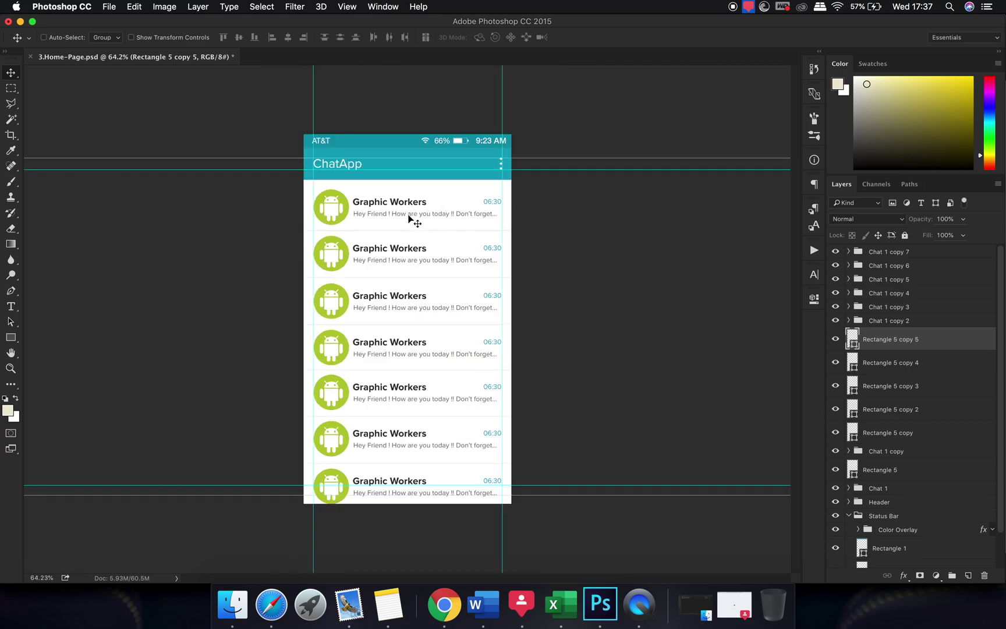
- Scale down the first entry's avatar circle and its Android icon together around their centre
{"action": "left_click", "coordinate": [345, 218], "text": "super"}
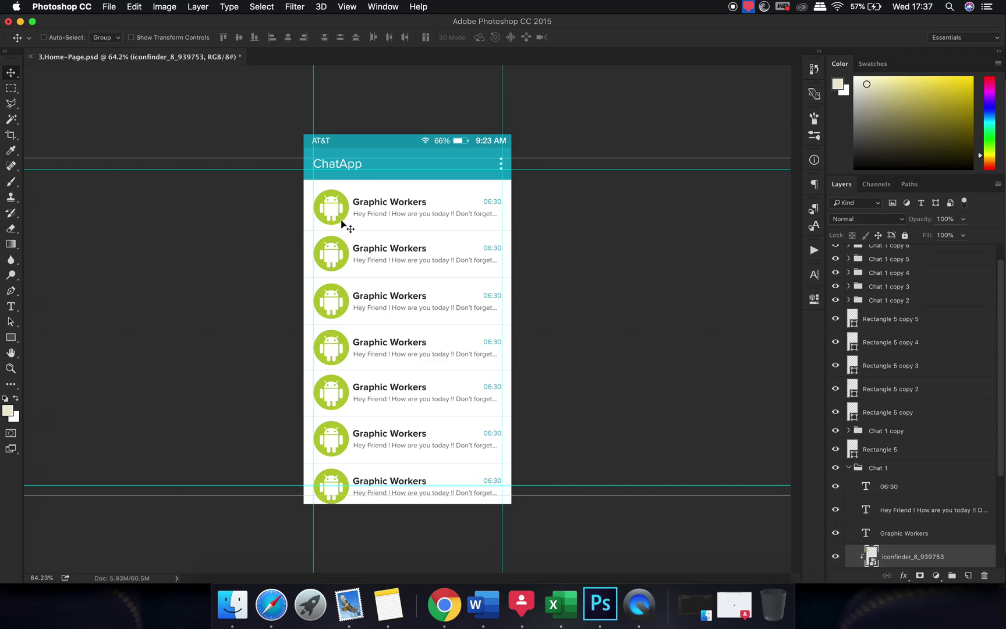
{"action": "scroll", "coordinate": [941, 534], "scroll_direction": "down", "scroll_amount": 3}
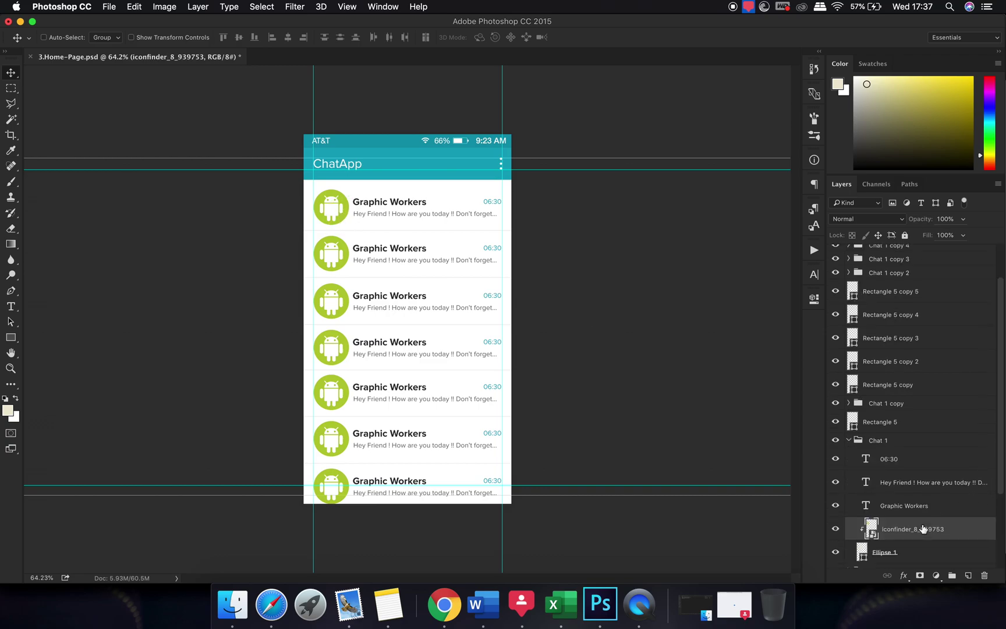
{"action": "left_click", "coordinate": [923, 522]}
{"action": "left_click", "coordinate": [917, 500], "text": "shift"}
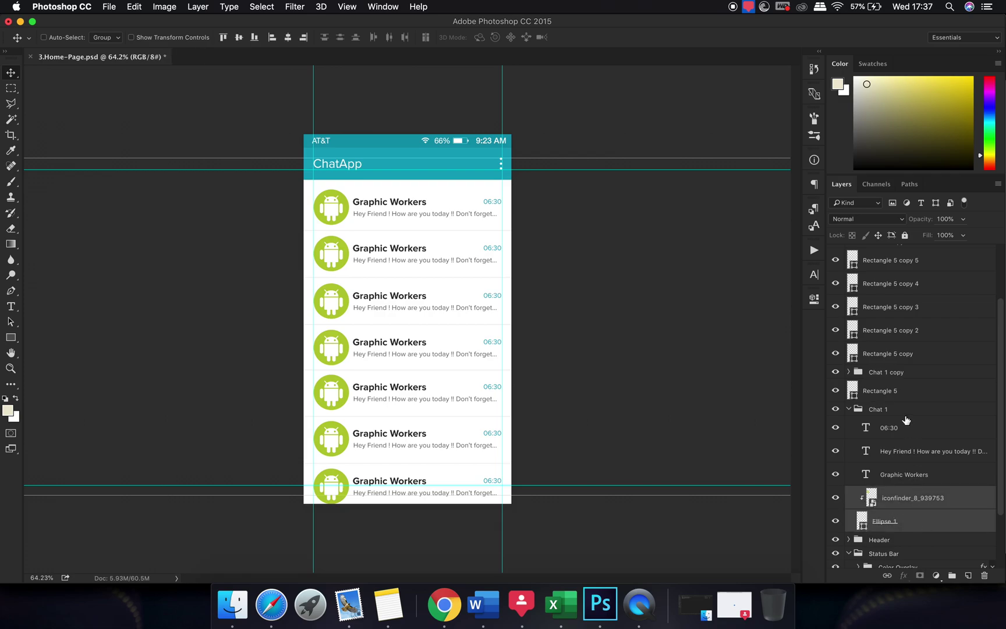
{"action": "key", "text": "super+t"}
{"action": "left_click_drag", "start_coordinate": [354, 230], "coordinate": [348, 223]}
{"action": "key", "text": "Return"}
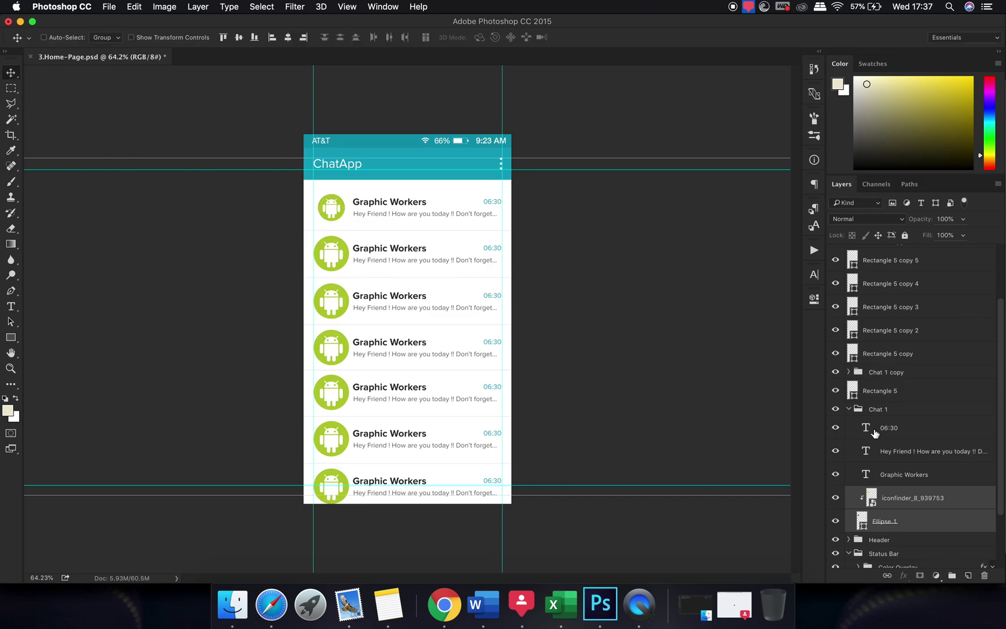
- Delete the chat entry groups Chat 1 copy 2 through Chat 1 copy 7
{"action": "scroll", "coordinate": [870, 405], "scroll_direction": "up", "scroll_amount": 3}
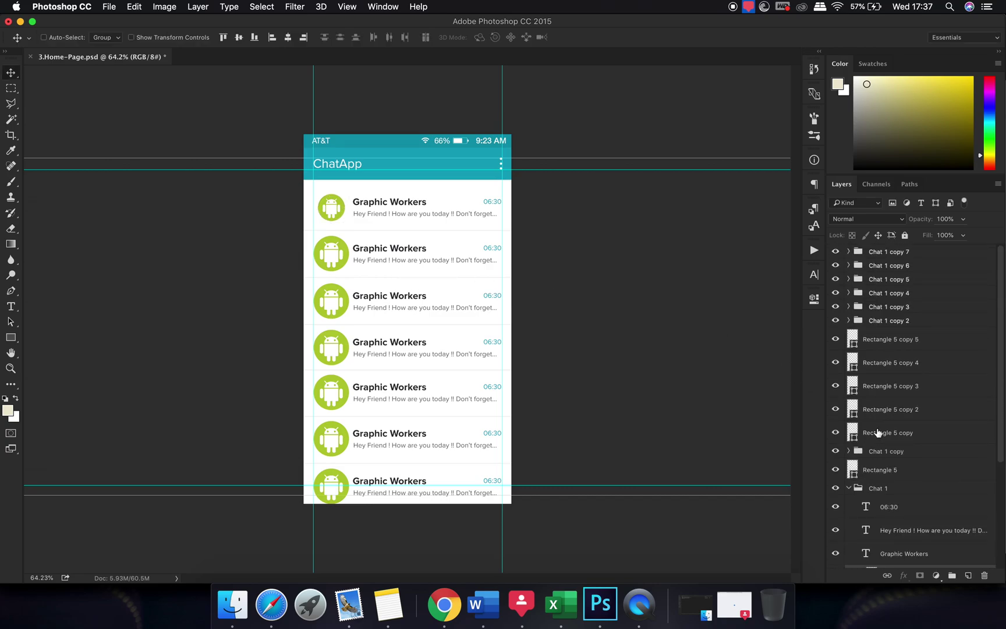
{"action": "left_click", "coordinate": [898, 320]}
{"action": "left_click", "coordinate": [917, 257], "text": "shift"}
{"action": "key", "text": "Delete"}
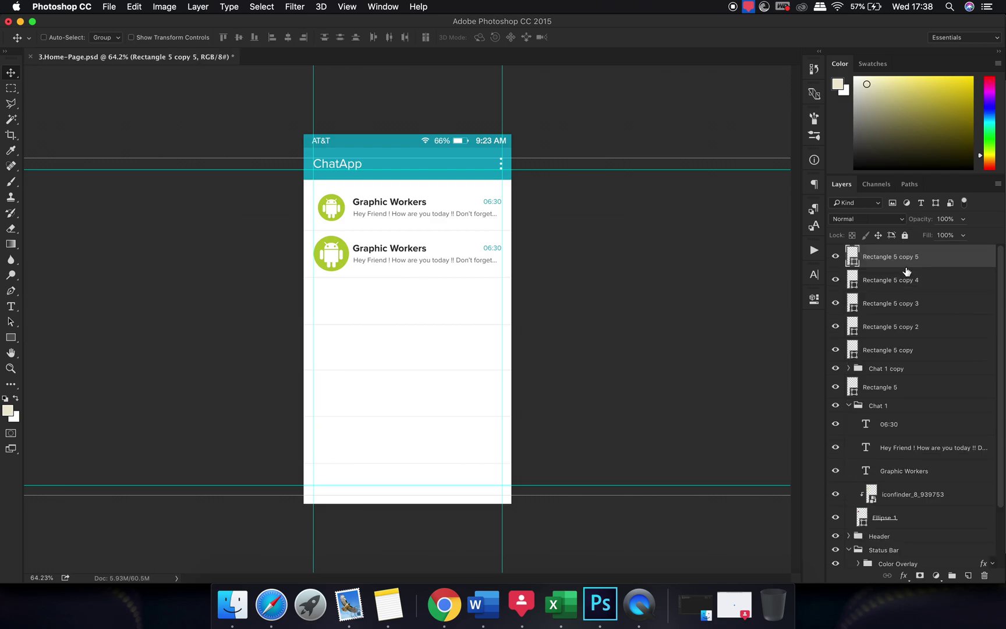
- Delete all the divider line copies and the remaining Chat 1 copy group, keeping only the original entry and line
{"action": "left_click", "coordinate": [899, 333], "text": "shift"}
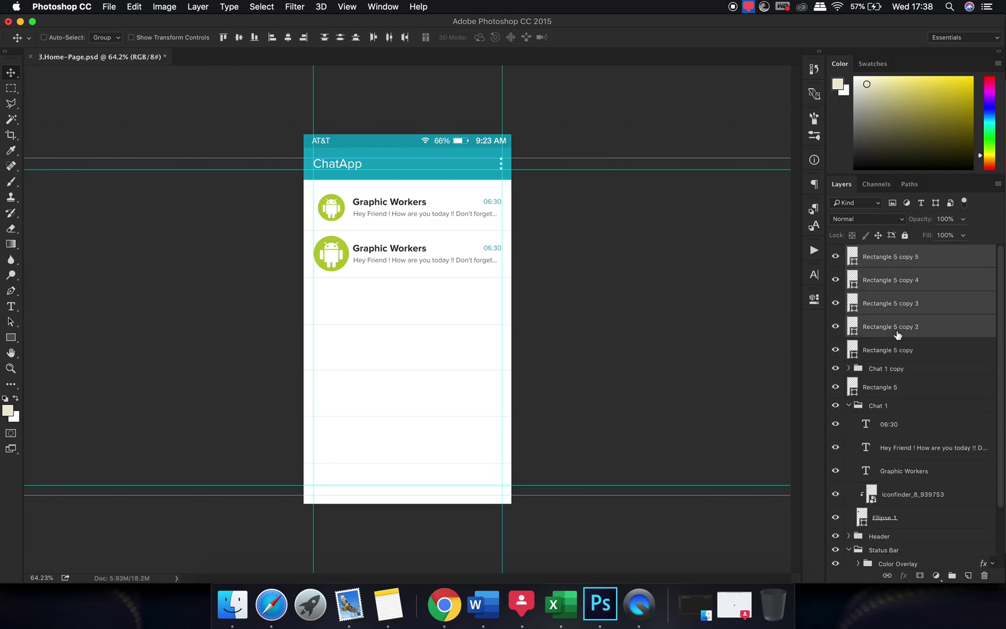
{"action": "key", "text": "Delete"}
{"action": "left_click", "coordinate": [841, 257]}
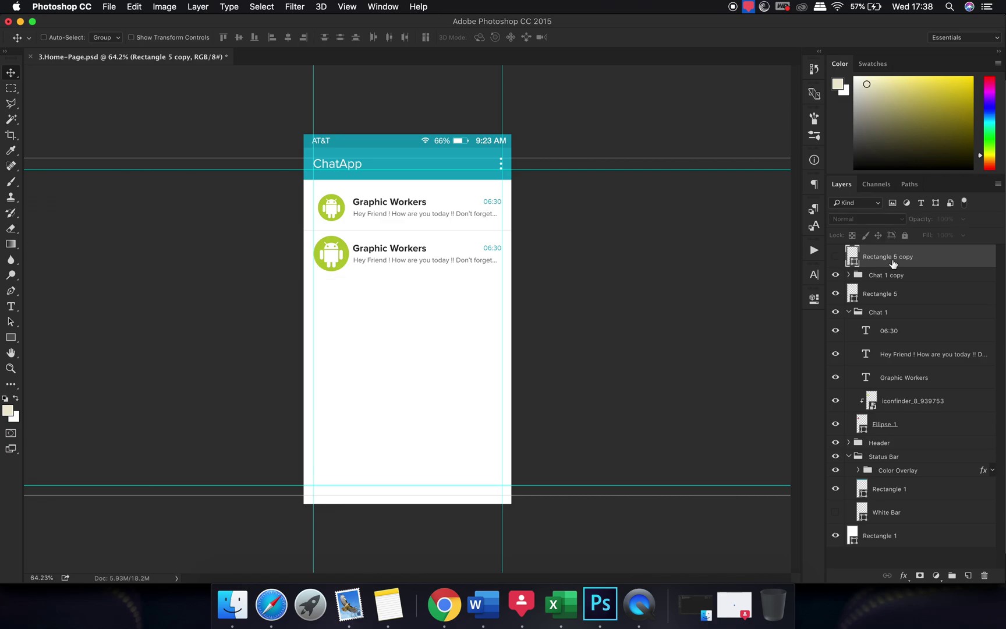
{"action": "key", "text": "Delete"}
{"action": "left_click", "coordinate": [835, 252]}
{"action": "left_click", "coordinate": [836, 252]}
{"action": "left_click", "coordinate": [834, 252]}
{"action": "left_click", "coordinate": [834, 252]}
{"action": "key", "text": "Delete"}
- Move the divider line layer into the Chat 1 group and fine-tune its vertical position below the entry
{"action": "left_click_drag", "start_coordinate": [839, 257], "coordinate": [874, 280]}
{"action": "scroll", "coordinate": [406, 231], "scroll_direction": "up", "scroll_amount": 3}
{"action": "left_click_drag", "start_coordinate": [433, 249], "coordinate": [433, 243]}
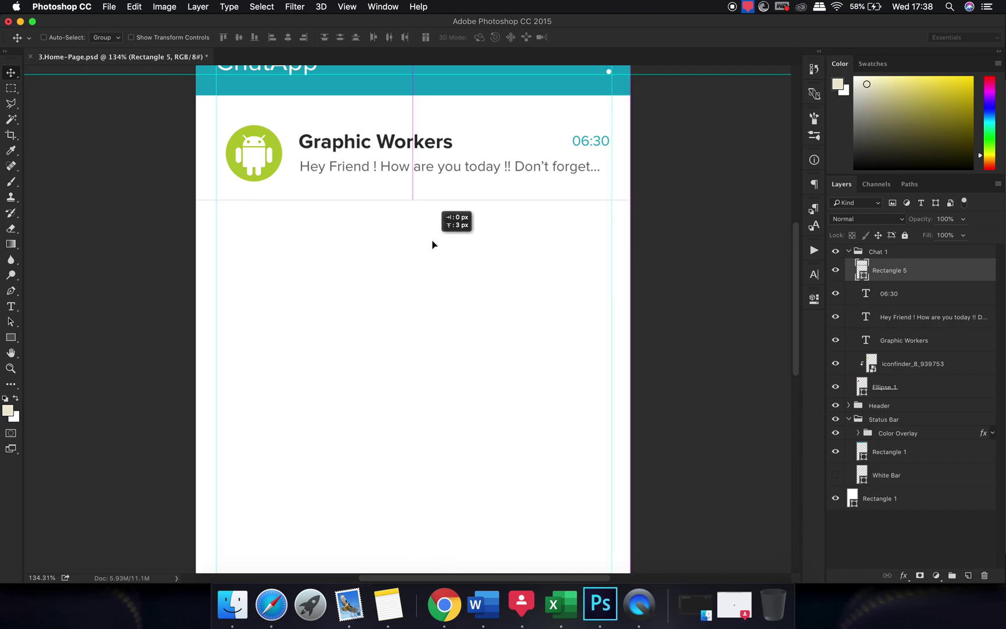
- Collapse the Chat 1 group and shift the whole entry slightly up towards the header
{"action": "left_click", "coordinate": [850, 251]}
{"action": "left_click", "coordinate": [859, 251]}
{"action": "left_click_drag", "start_coordinate": [526, 328], "coordinate": [528, 325]}
{"action": "key", "text": "super+minus"}
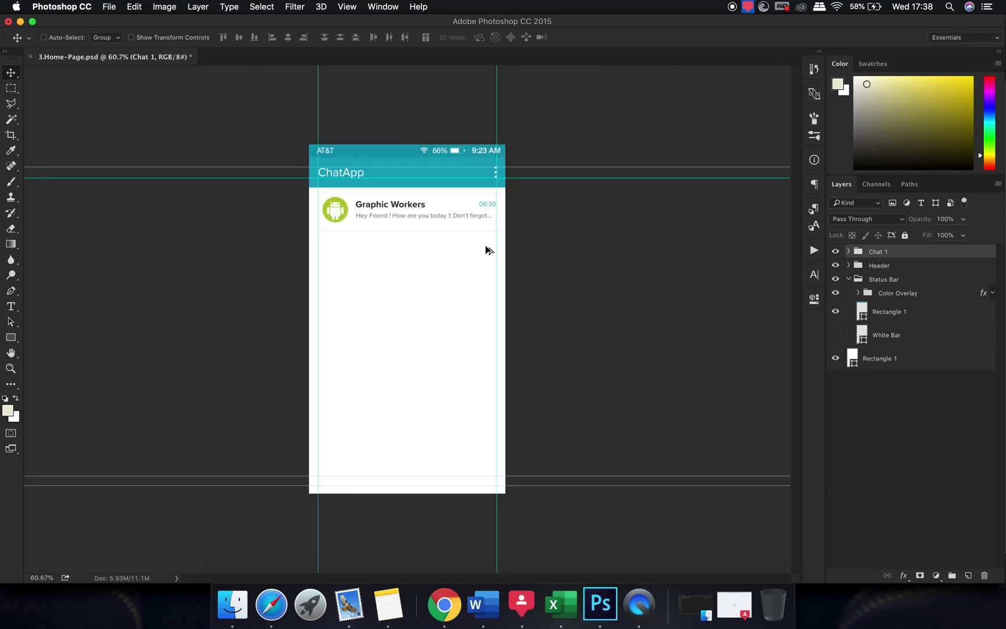
- Duplicate the Chat 1 group and place the copy directly below the original entry
{"action": "scroll", "coordinate": [471, 239], "scroll_direction": "up", "scroll_amount": 2}
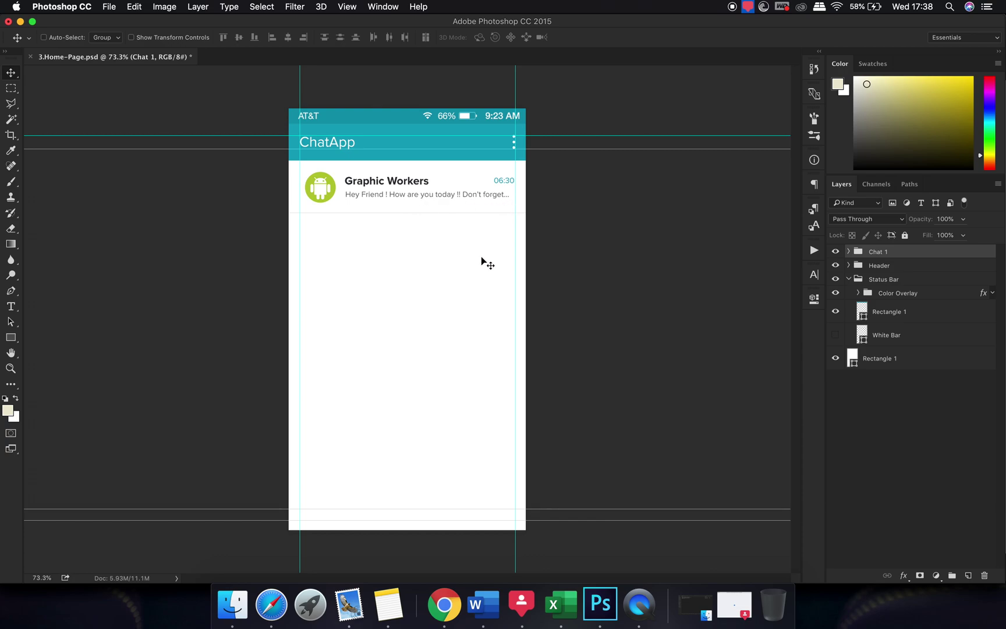
{"action": "key", "text": "super+j"}
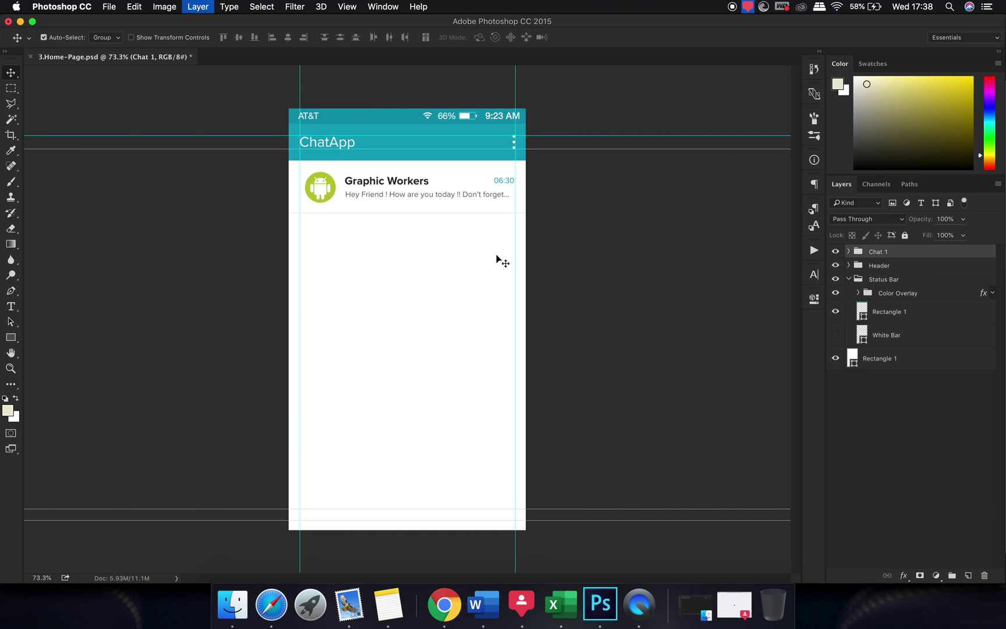
{"action": "left_click_drag", "start_coordinate": [447, 243], "coordinate": [449, 285]}
- Duplicate the chat entries in pairs down the page until eight entries fill the list
{"action": "left_click", "coordinate": [912, 274]}
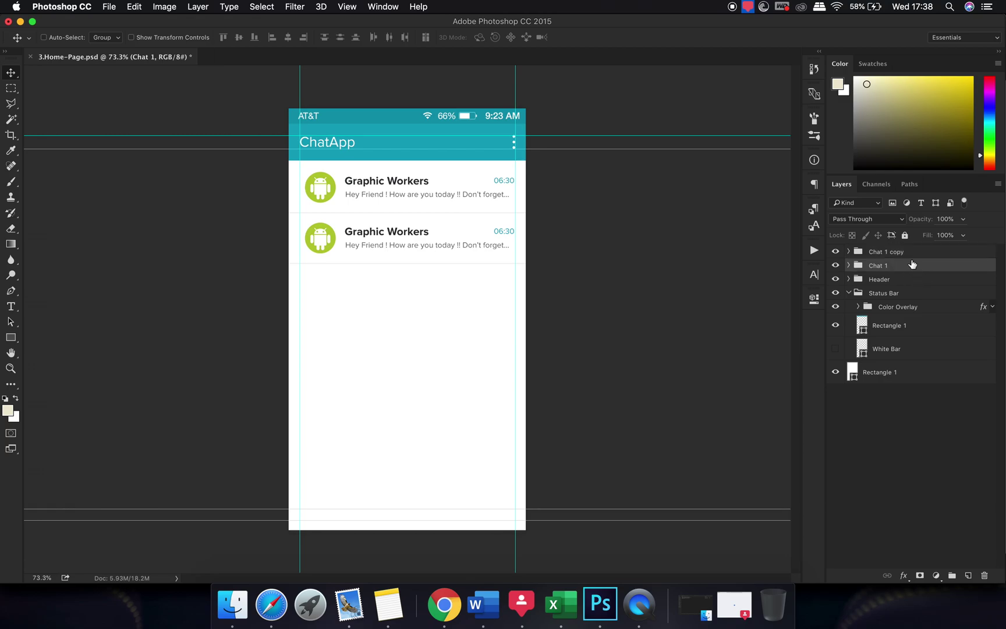
{"action": "left_click", "coordinate": [913, 257], "text": "shift"}
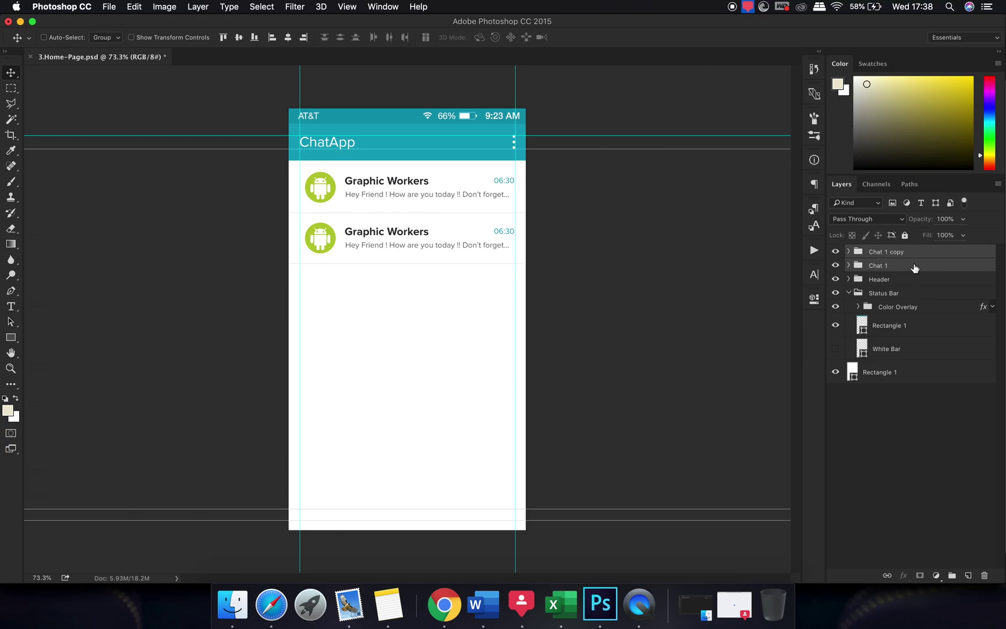
{"action": "left_click_drag", "start_coordinate": [474, 290], "coordinate": [457, 359]}
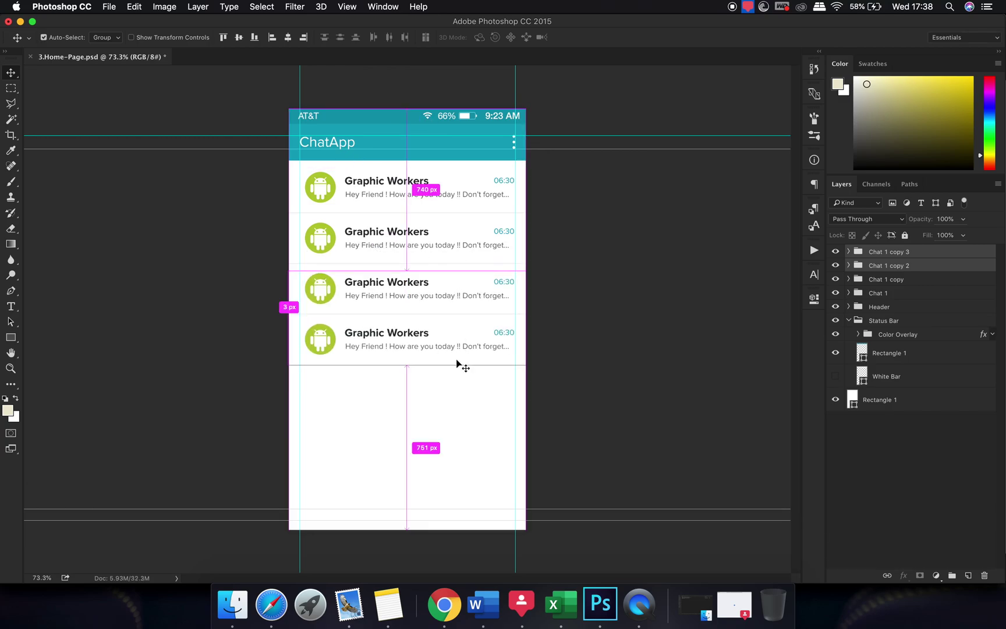
{"action": "key", "text": "super+j"}
{"action": "left_click_drag", "start_coordinate": [447, 415], "coordinate": [433, 527]}
{"action": "key", "text": "super+j"}
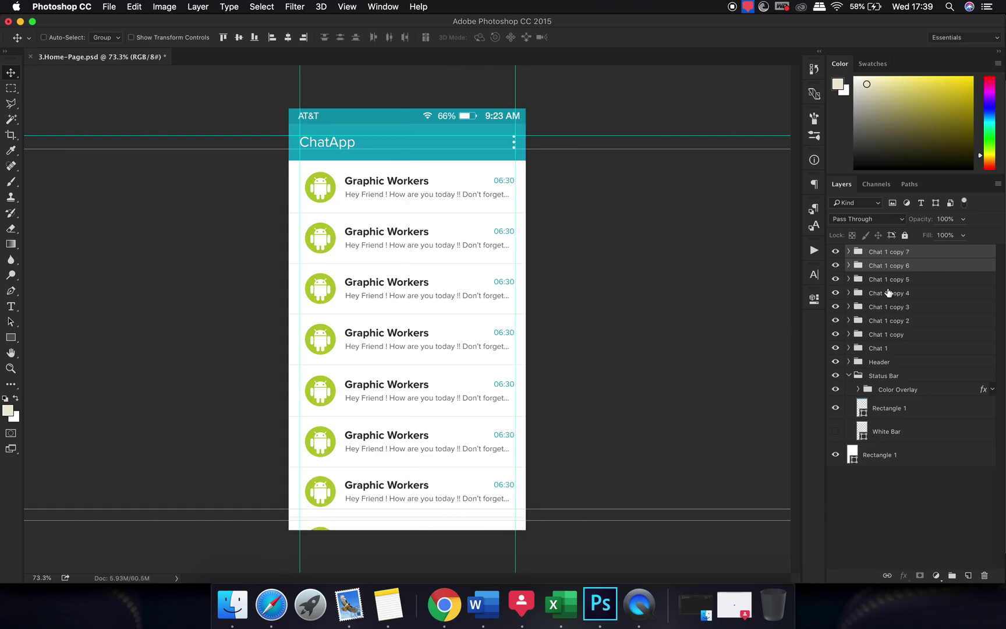
- Distribute all eight chat entry groups evenly by their vertical centres and collapse the Status Bar group
{"action": "left_click", "coordinate": [880, 349], "text": "shift"}
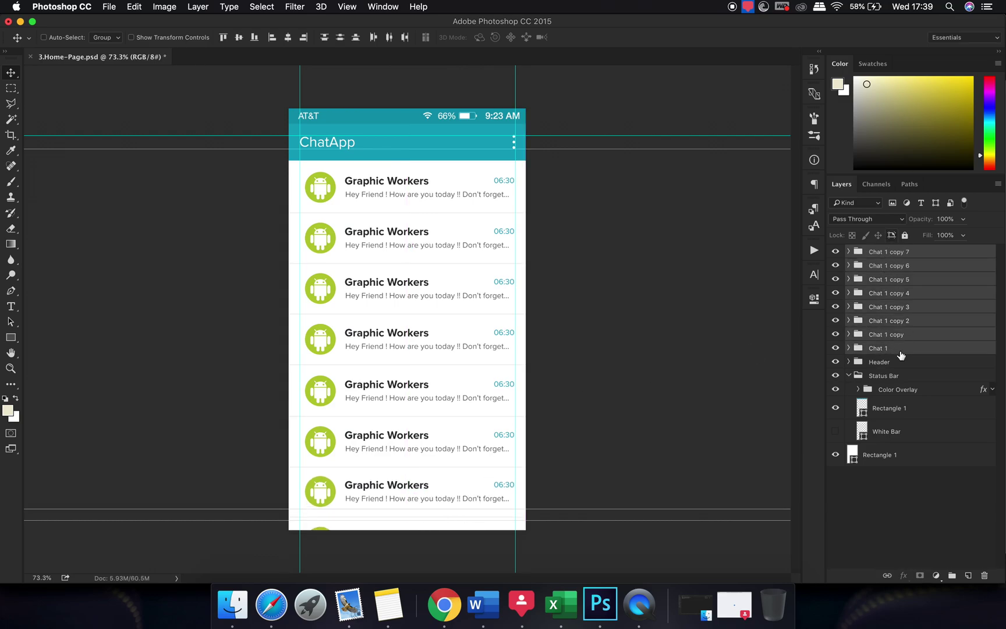
{"action": "left_click", "coordinate": [340, 37]}
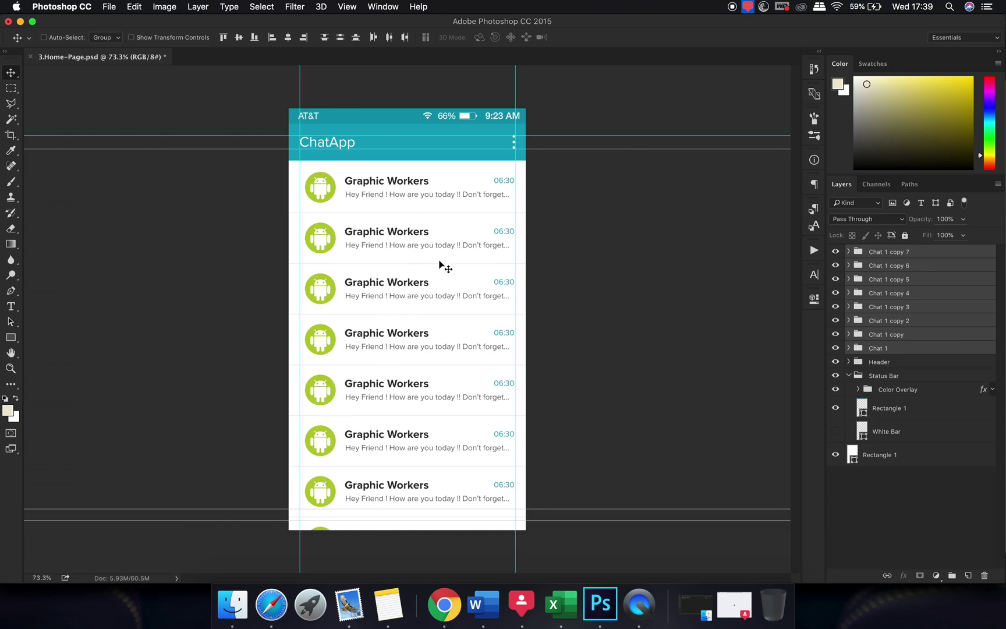
{"action": "left_click", "coordinate": [875, 507]}
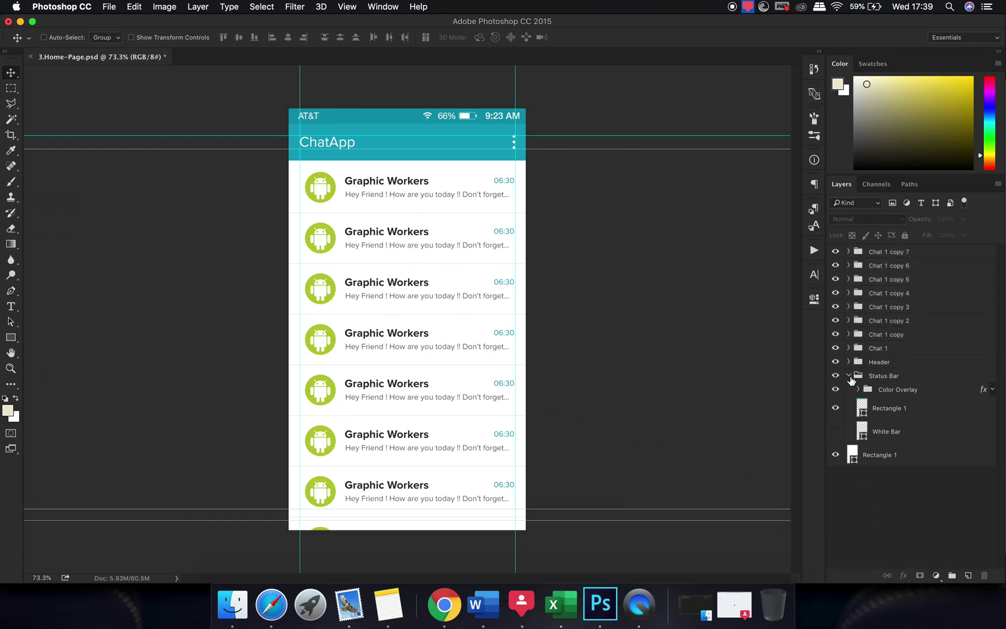
{"action": "left_click", "coordinate": [849, 376]}
- Start saving the document under a new name and create a folder named New Tutorial inside the Graphic Workers folder
{"action": "left_click", "coordinate": [106, 7]}
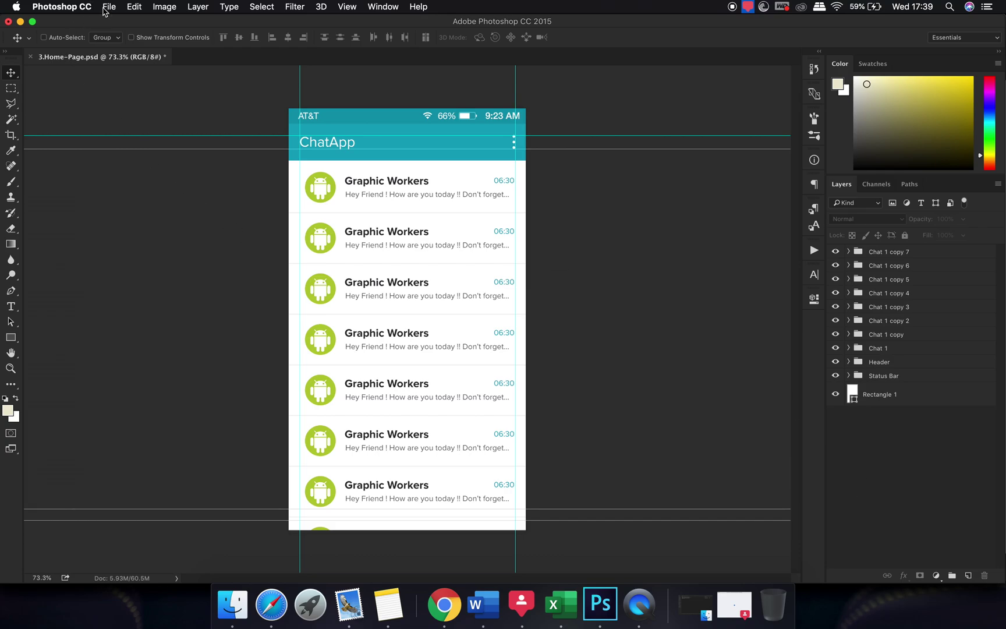
{"action": "left_click", "coordinate": [135, 130]}
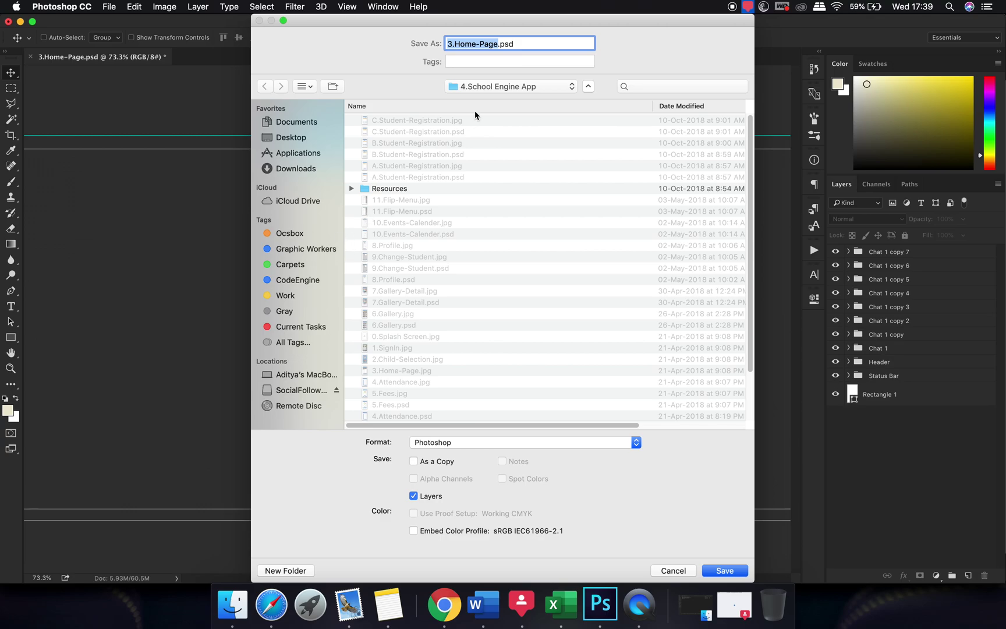
{"action": "left_click", "coordinate": [287, 250]}
{"action": "left_click", "coordinate": [396, 122]}
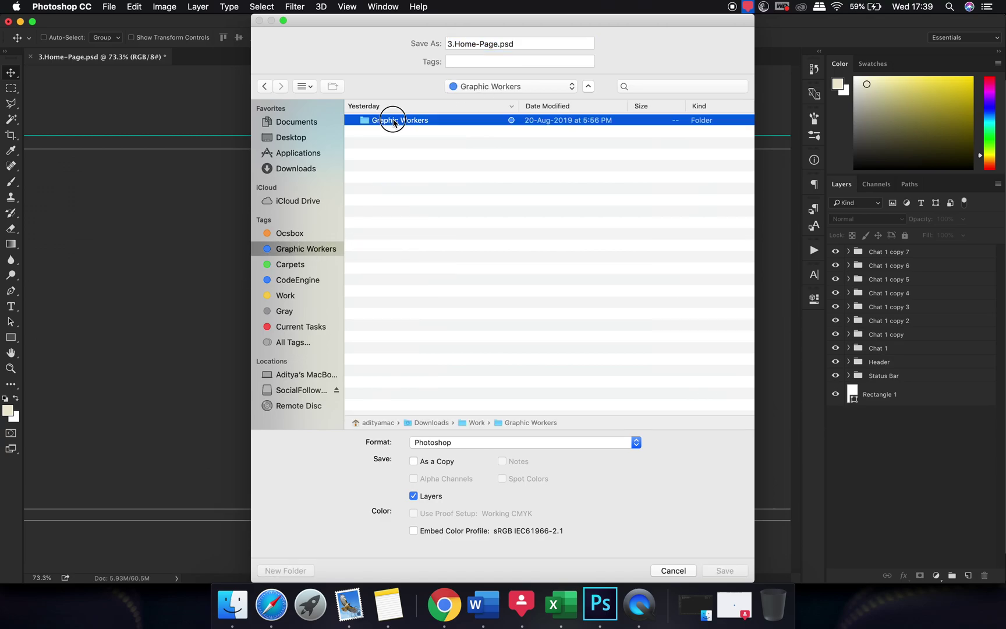
{"action": "double_click", "coordinate": [396, 122]}
{"action": "left_click", "coordinate": [285, 570]}
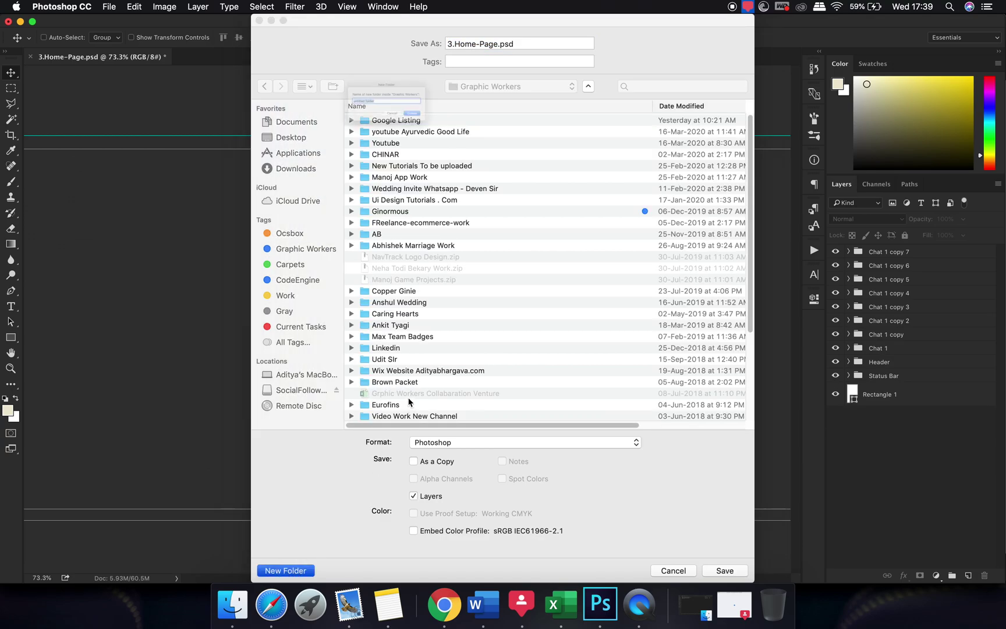
{"action": "type", "text": "New "}
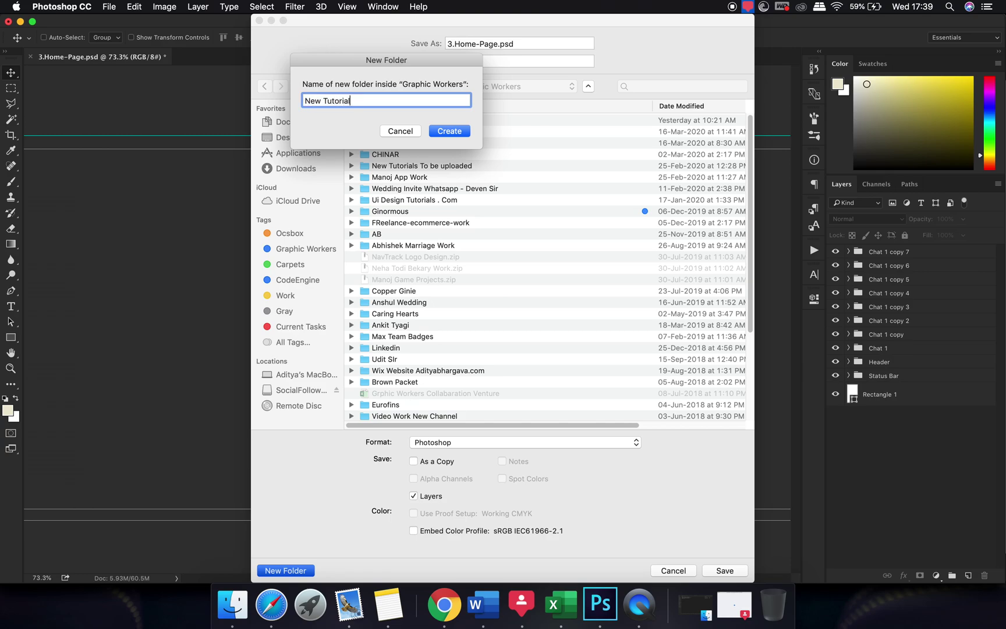
{"action": "type", "text": "Tutorial"}
{"action": "key", "text": "Return"}
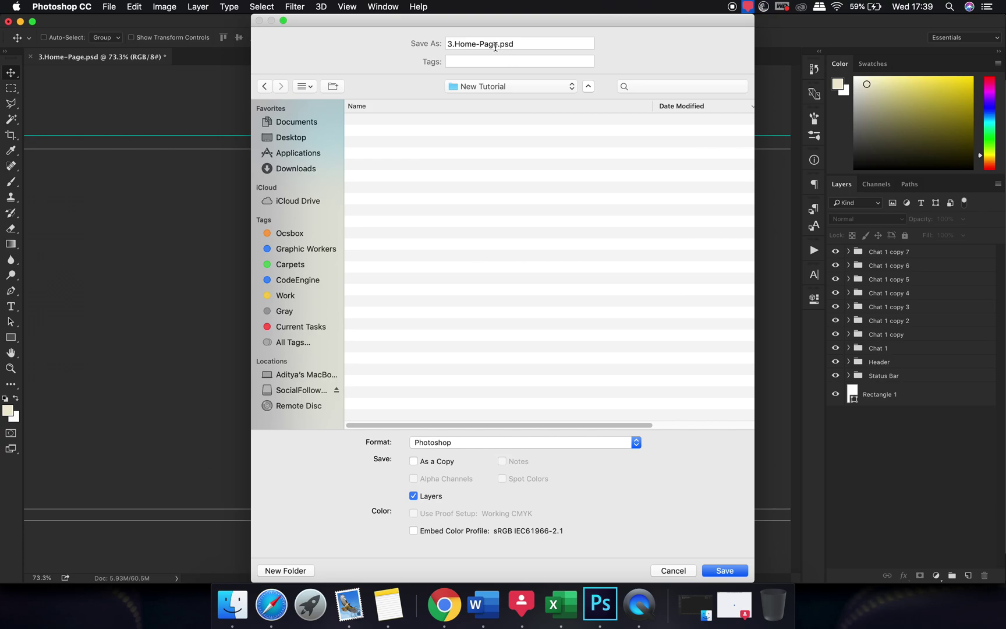
- Name the file Chat List View and save it in Photoshop format in the New Tutorial folder
{"action": "key", "text": "Tab"}
{"action": "type", "text": "e"}
{"action": "type", "text": "Chat L"}
{"action": "type", "text": "sit View"}
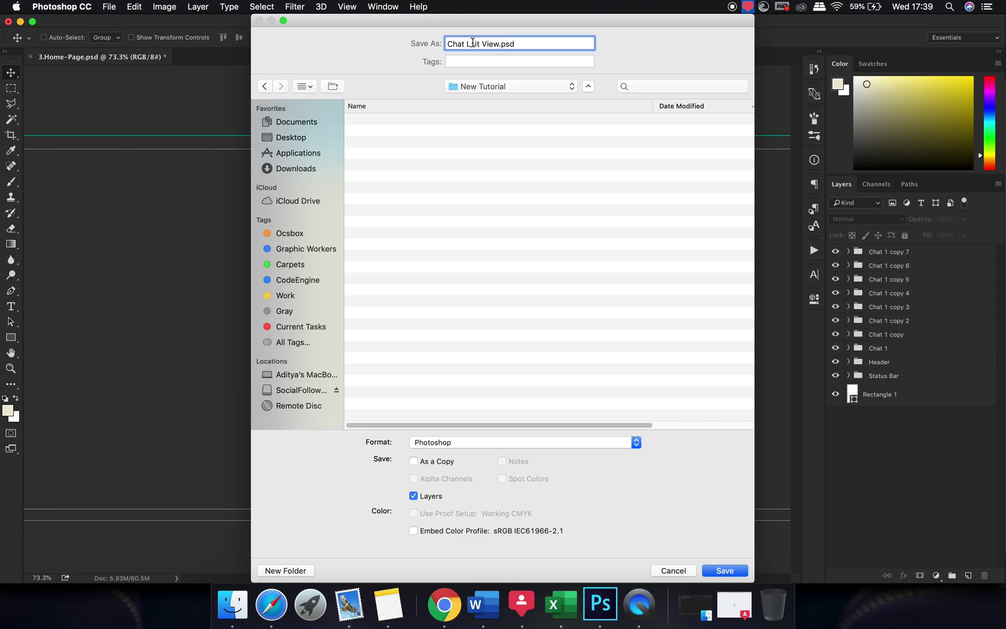
{"action": "key", "text": "BackSpace"}
{"action": "key", "text": "Right"}
{"action": "type", "text": "s"}
{"action": "key", "text": "Return"}
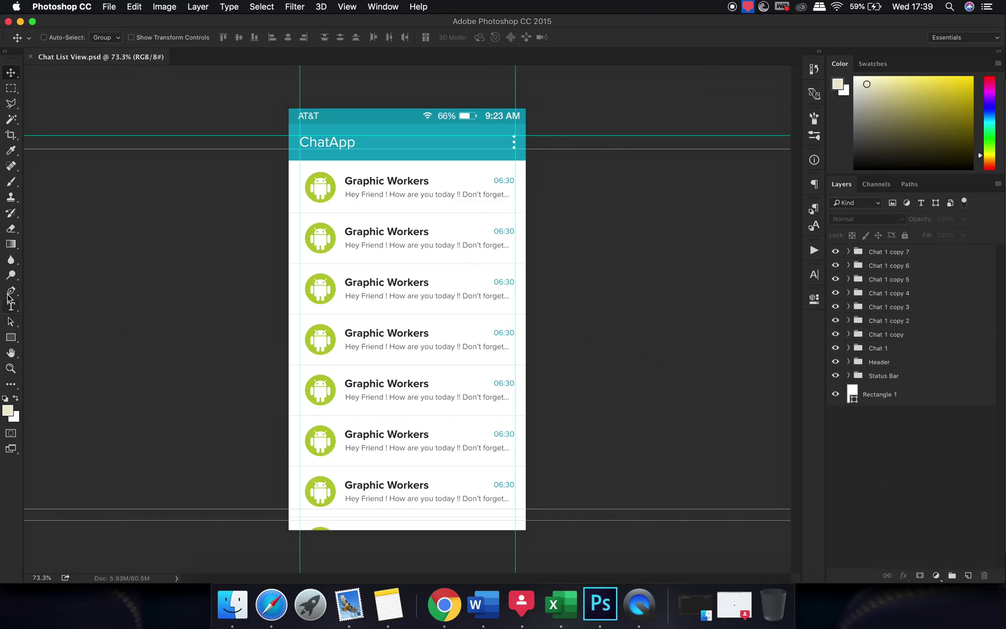
- Draw a magnifying glass custom shape about 72 by 58 px in the header beside the three-dot menu
{"action": "left_click", "coordinate": [10, 342]}
{"action": "left_click", "coordinate": [54, 393]}
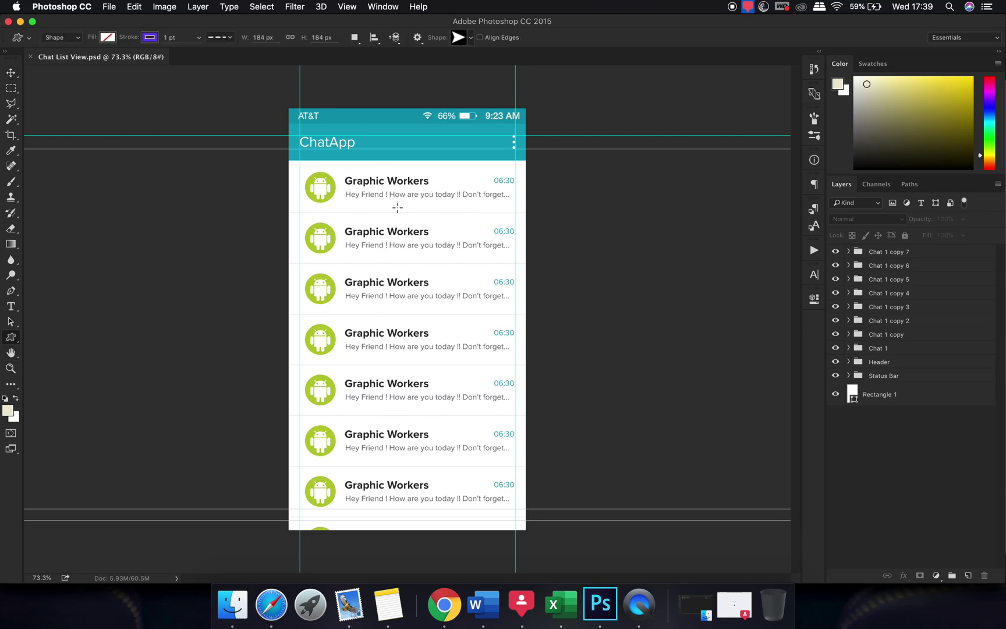
{"action": "left_click", "coordinate": [459, 39]}
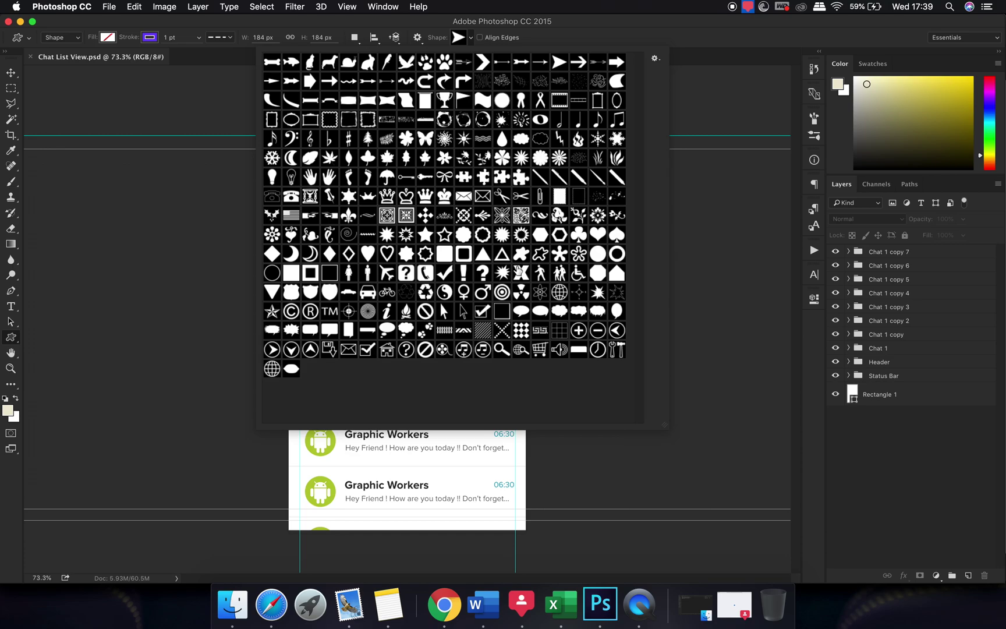
{"action": "left_click", "coordinate": [504, 348]}
{"action": "key", "text": "Return"}
{"action": "left_click_drag", "start_coordinate": [497, 141], "coordinate": [503, 146]}
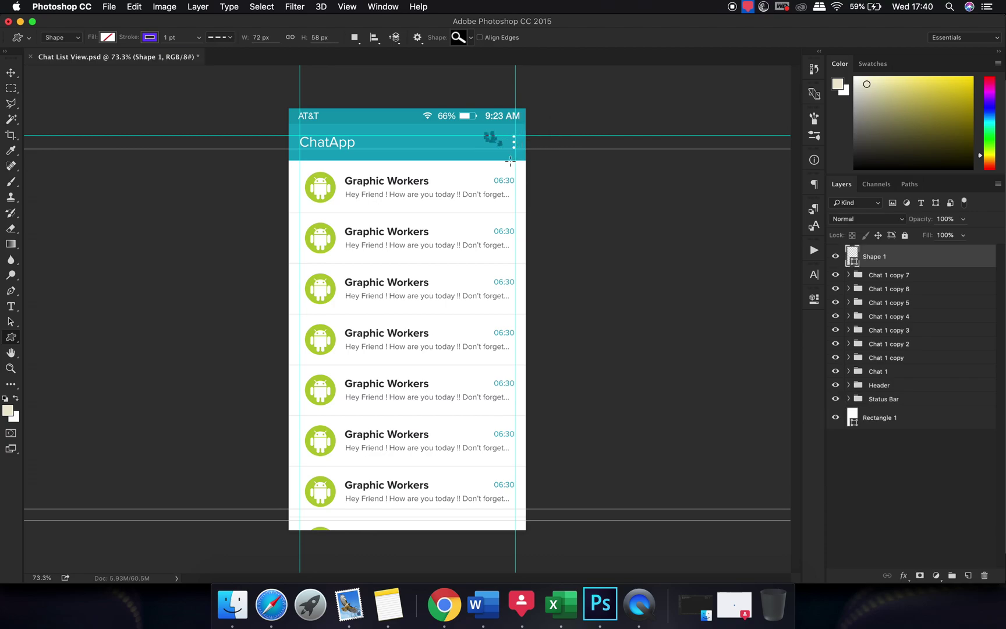
- Give the magnifying glass a white fill without stroke and position it beside the three-dot menu
{"action": "left_click", "coordinate": [150, 37]}
{"action": "left_click", "coordinate": [108, 37]}
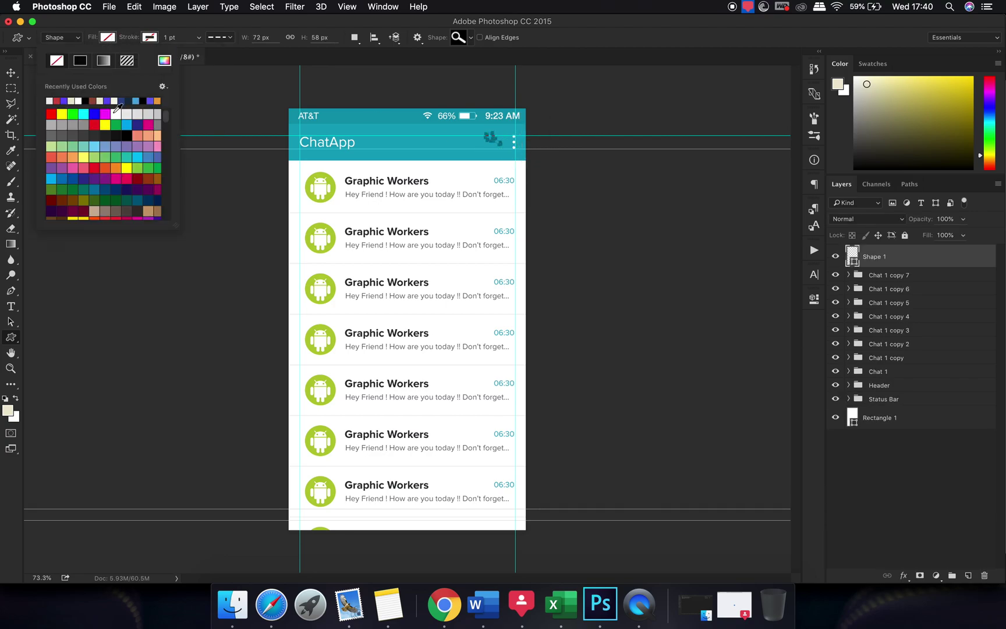
{"action": "left_click", "coordinate": [116, 113]}
{"action": "left_click", "coordinate": [11, 72]}
{"action": "left_click_drag", "start_coordinate": [457, 184], "coordinate": [461, 186]}
{"action": "key", "text": "super+c"}
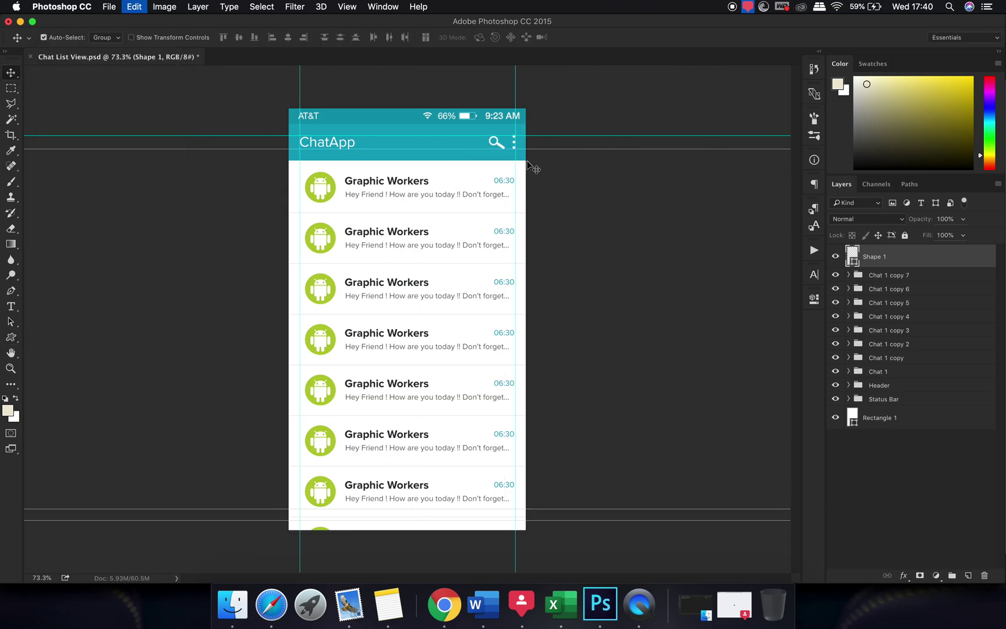
- Transform the search icon so its handle points diagonally down, keeping it just beside the three-dot menu
{"action": "key", "text": "super+t"}
{"action": "scroll", "coordinate": [523, 139], "scroll_direction": "up", "scroll_amount": 3}
{"action": "left_click_drag", "start_coordinate": [498, 196], "coordinate": [483, 166]}
{"action": "key", "text": "Return"}
{"action": "scroll", "coordinate": [492, 192], "scroll_direction": "down", "scroll_amount": 2}
{"action": "scroll", "coordinate": [492, 192], "scroll_direction": "down", "scroll_amount": 4}
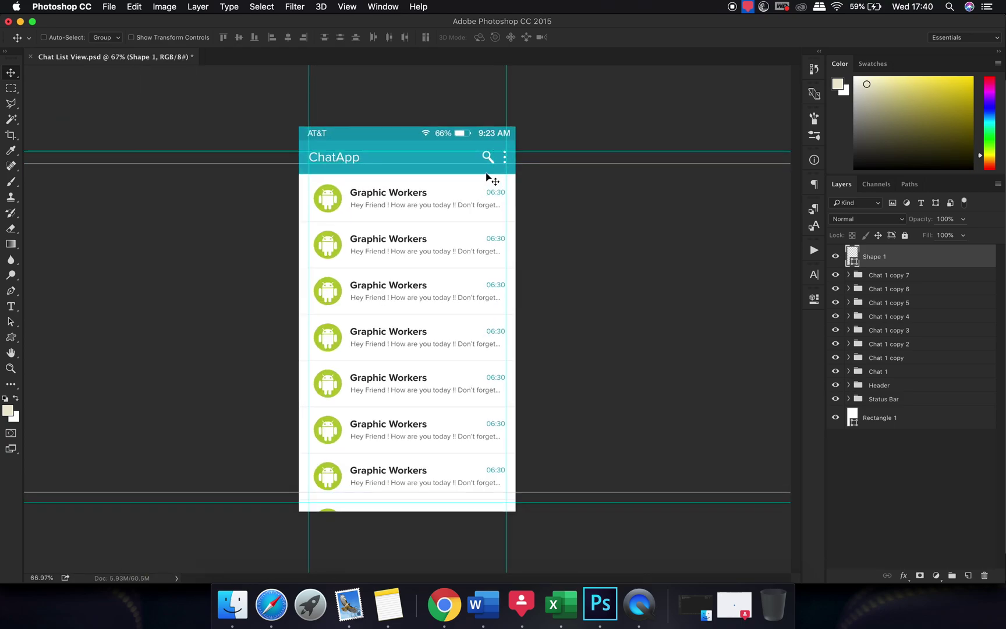
{"action": "scroll", "coordinate": [492, 172], "scroll_direction": "up", "scroll_amount": 1}
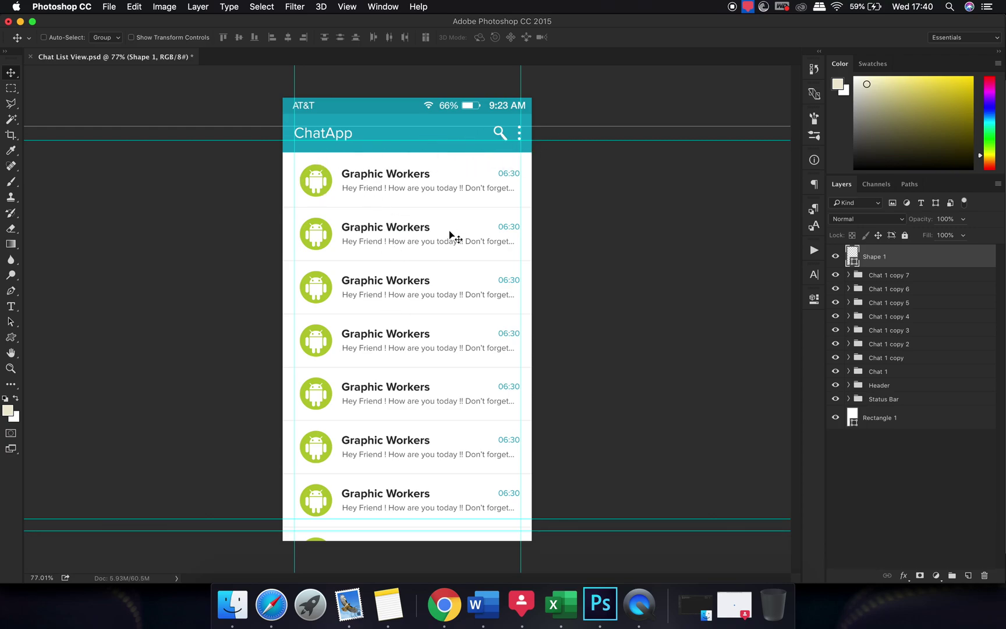
{"action": "scroll", "coordinate": [508, 422], "scroll_direction": "down", "scroll_amount": 1}
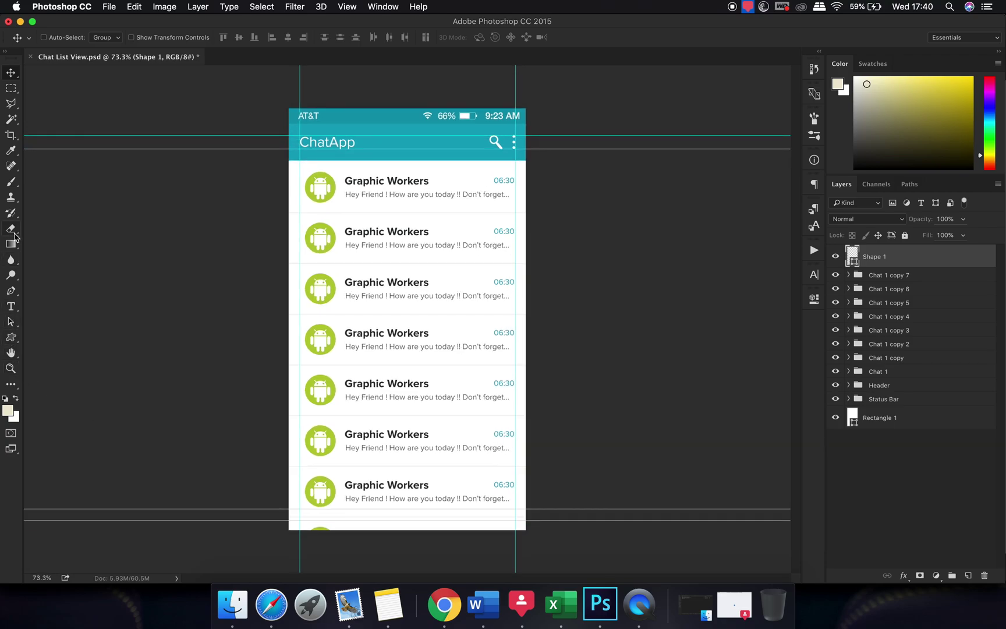
- Draw a circle of about 206 by 206 px over the lower right end of the seventh chat entry
{"action": "left_click", "coordinate": [11, 338]}
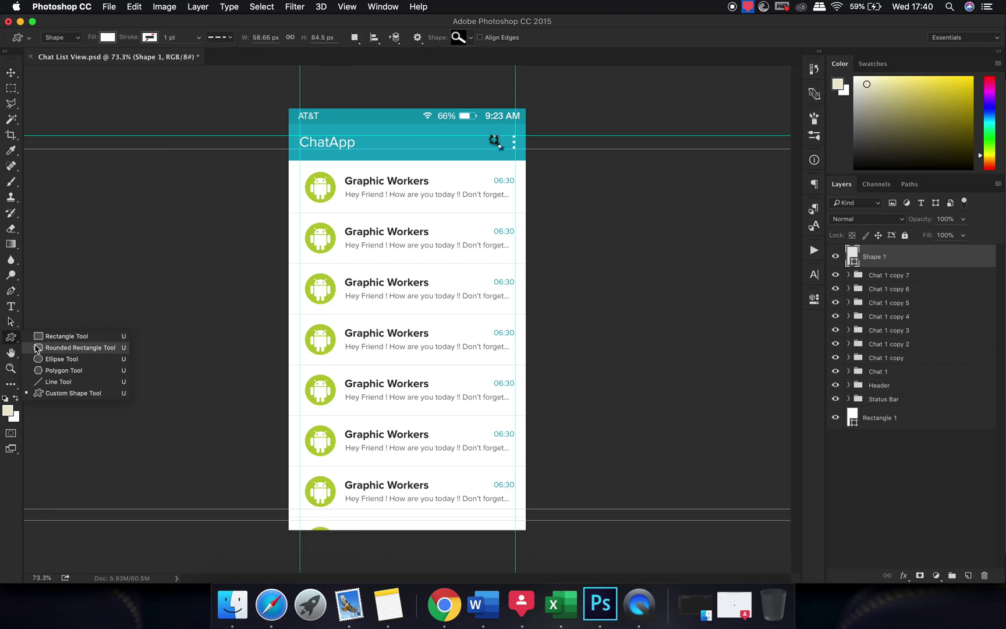
{"action": "left_click", "coordinate": [49, 360]}
{"action": "left_click", "coordinate": [894, 460]}
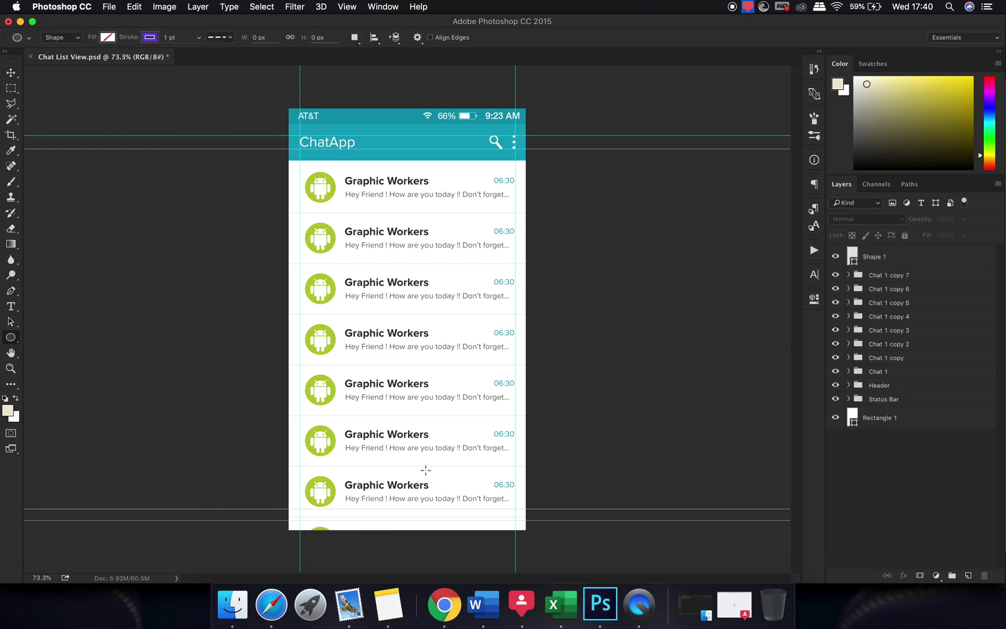
{"action": "left_click_drag", "start_coordinate": [481, 477], "coordinate": [515, 521]}
- Remove the circle's stroke and fill it with the teal sampled from the header
{"action": "left_click", "coordinate": [667, 389]}
{"action": "left_click", "coordinate": [653, 411]}
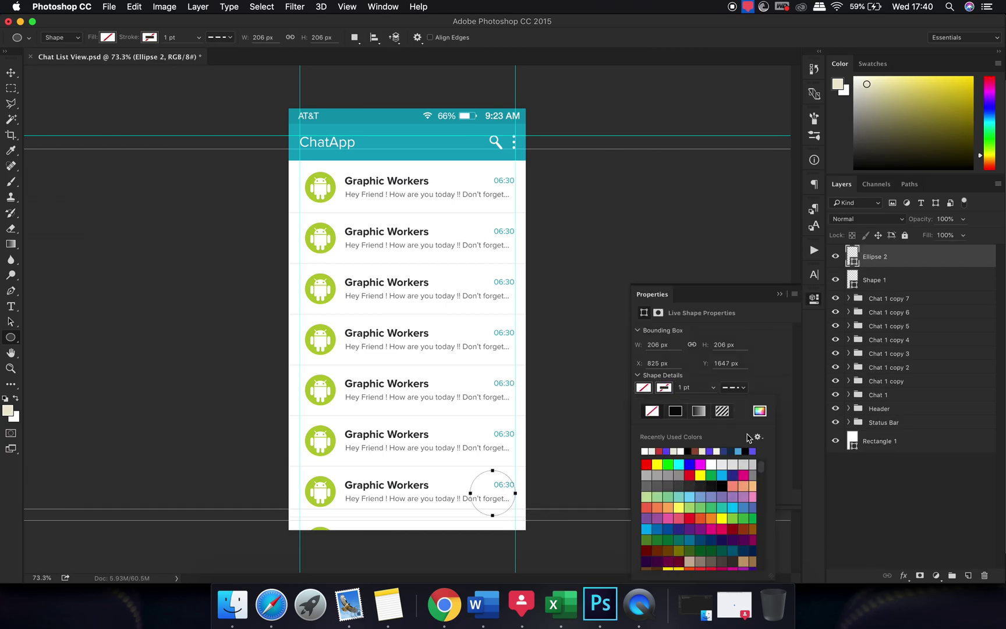
{"action": "left_click", "coordinate": [760, 411]}
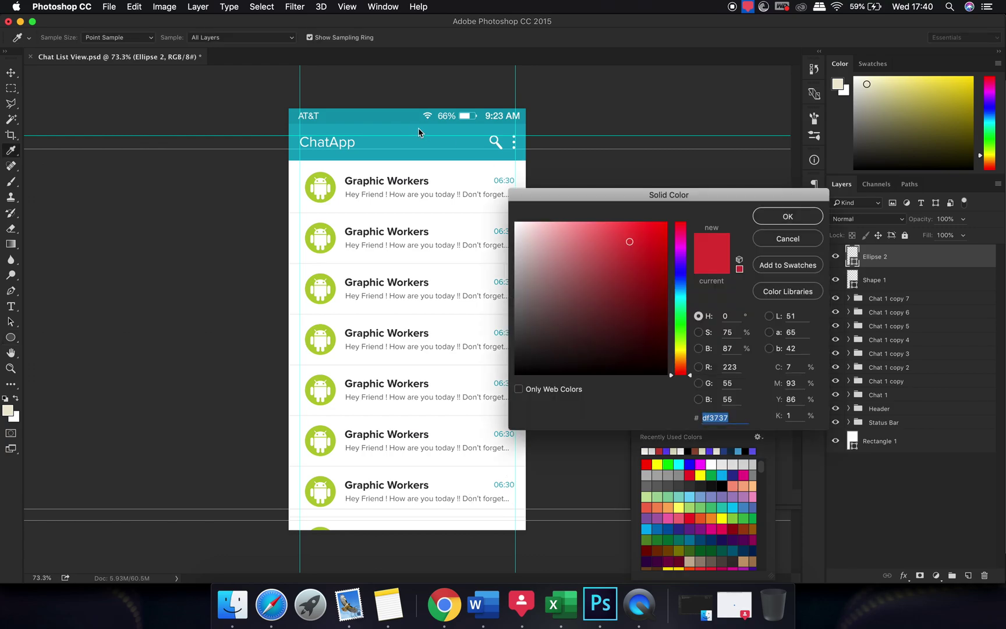
{"action": "left_click", "coordinate": [417, 141]}
{"action": "left_click", "coordinate": [787, 215]}
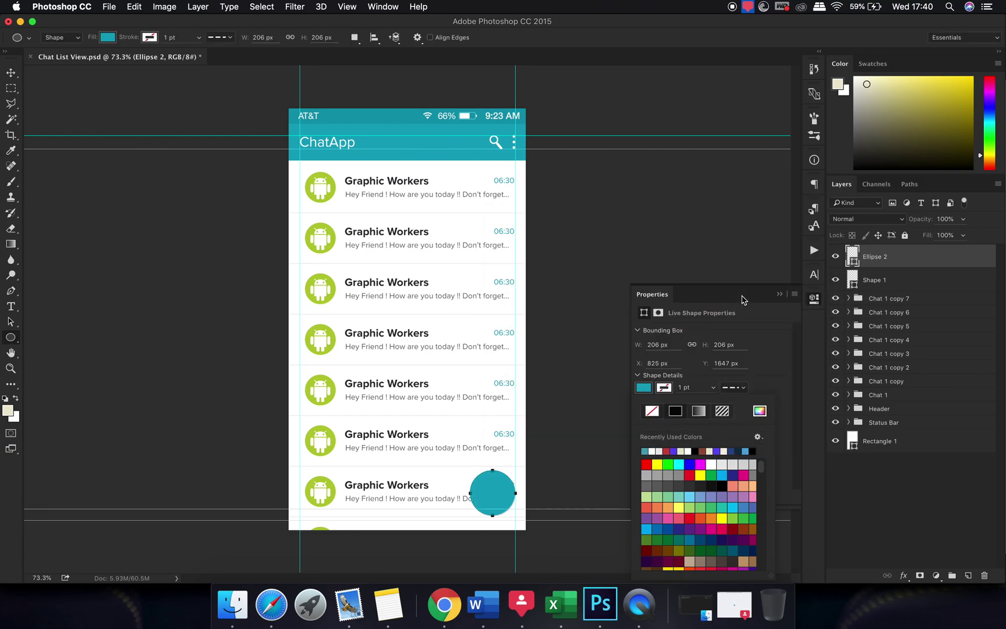
- Move the teal circle slightly up and align its right edge with the right margin guide
{"action": "left_click", "coordinate": [779, 294]}
{"action": "left_click", "coordinate": [779, 294]}
{"action": "left_click", "coordinate": [10, 73]}
{"action": "left_click_drag", "start_coordinate": [577, 349], "coordinate": [585, 343]}
{"action": "key", "text": "Left"}
{"action": "key", "text": "Down"}
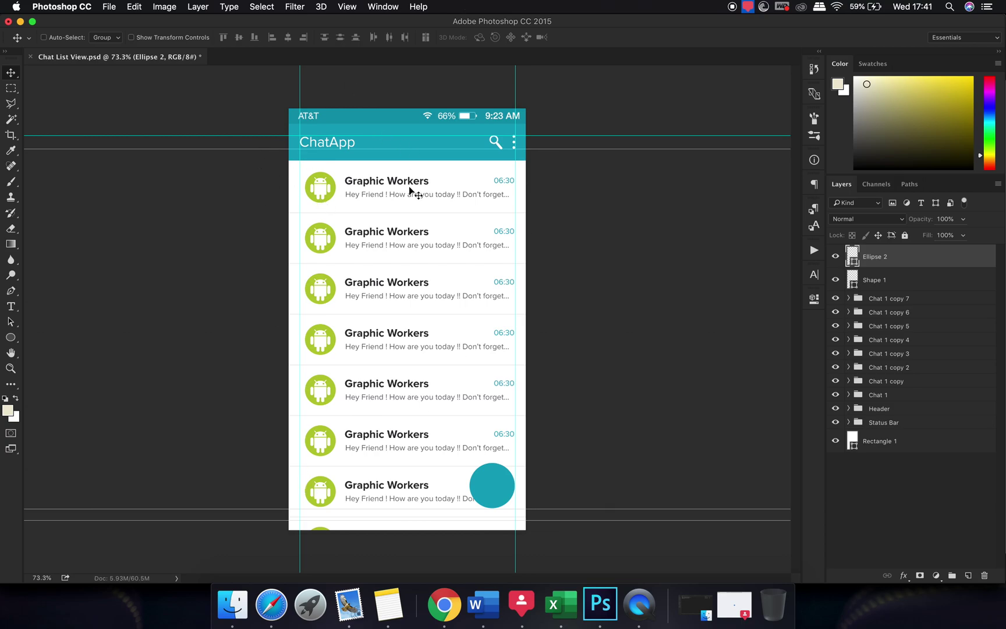
- Scale the teal circle down slightly and nudge it against the right margin guide
{"action": "key", "text": "super+t"}
{"action": "left_click_drag", "start_coordinate": [469, 463], "coordinate": [475, 467]}
{"action": "key", "text": "Return"}
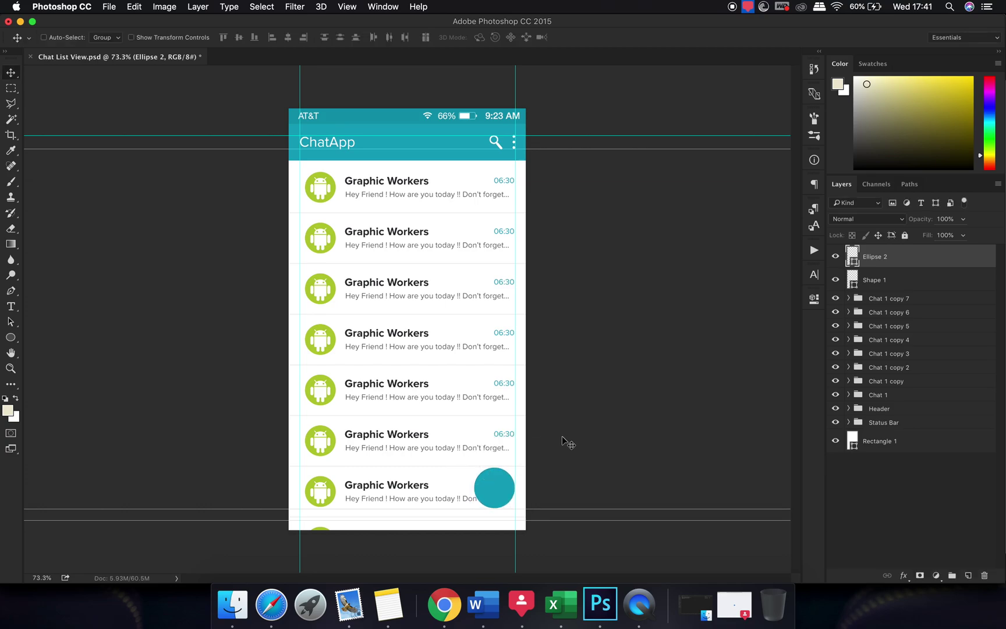
{"action": "left_click_drag", "start_coordinate": [565, 436], "coordinate": [570, 438]}
- Add a white plus sign as a text layer in Proxima Nova Regular on the teal circle
{"action": "left_click", "coordinate": [10, 306]}
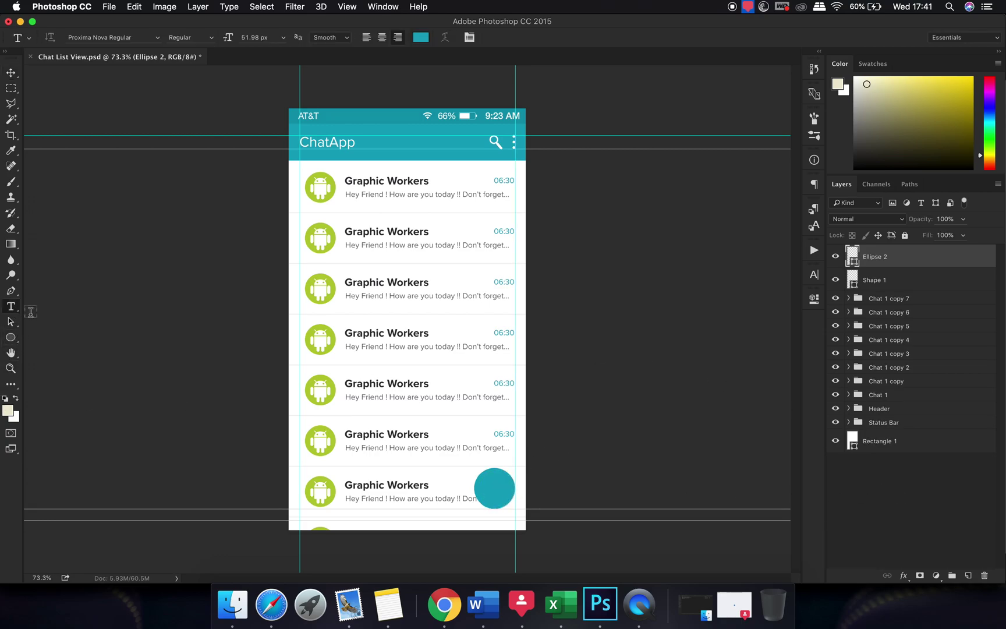
{"action": "left_click", "coordinate": [900, 492]}
{"action": "left_click", "coordinate": [490, 484]}
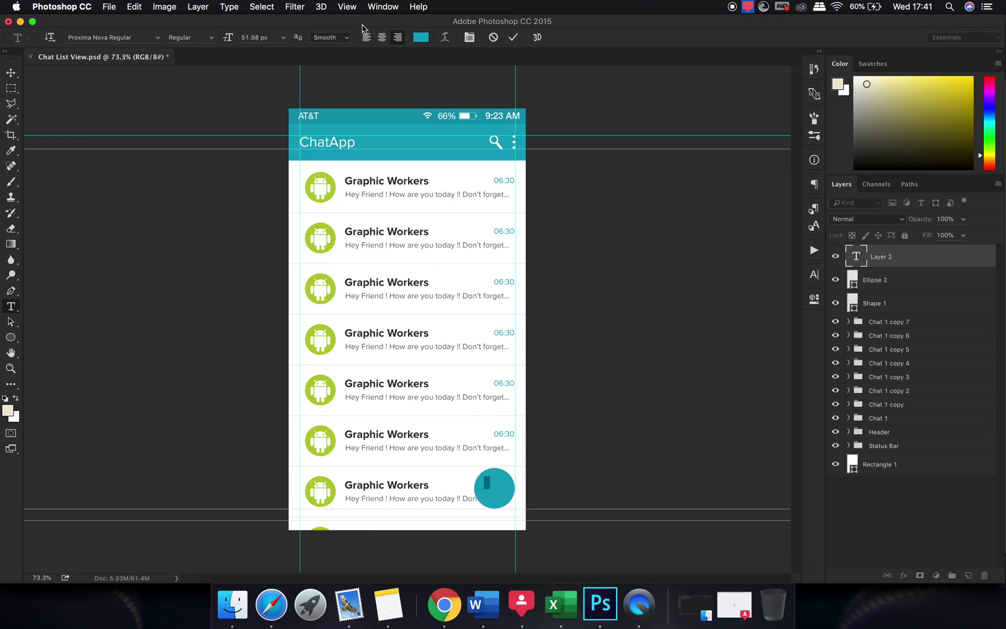
{"action": "left_click", "coordinate": [426, 40]}
{"action": "left_click", "coordinate": [489, 215]}
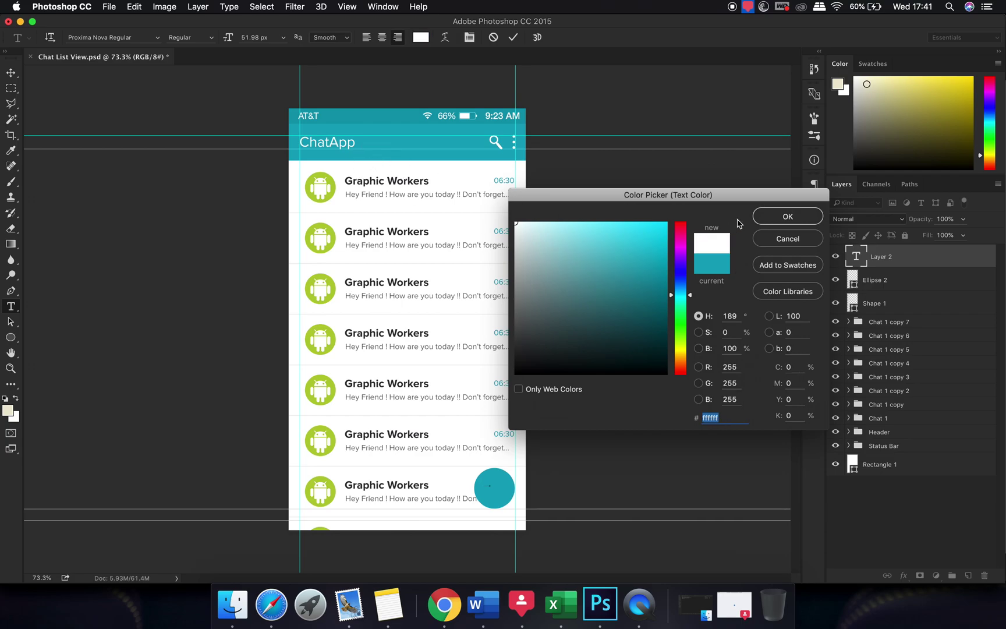
{"action": "key", "text": "Return"}
{"action": "left_click", "coordinate": [13, 73]}
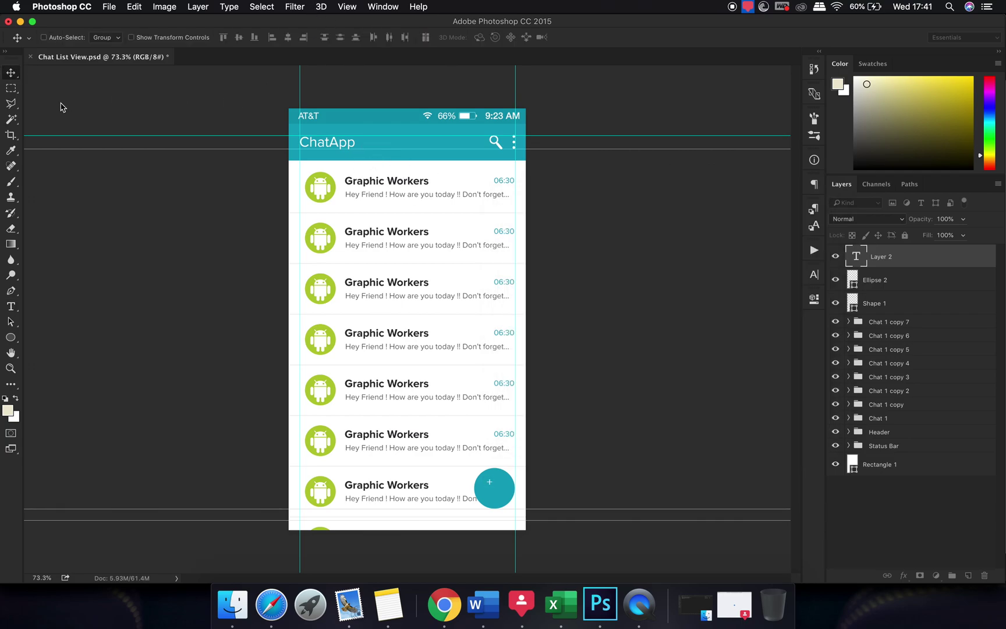
- Enlarge the plus sign and centre it on the teal circle
{"action": "key", "text": "super+t"}
{"action": "left_click_drag", "start_coordinate": [495, 489], "coordinate": [523, 499]}
{"action": "key", "text": "Return"}
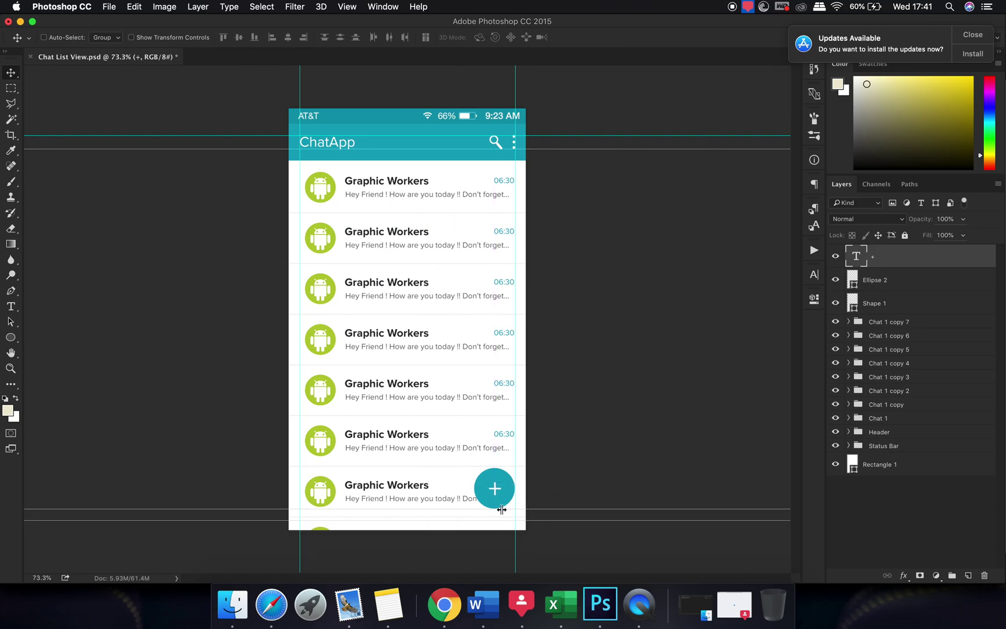
{"action": "scroll", "coordinate": [506, 507], "scroll_direction": "up", "scroll_amount": 5}
{"action": "scroll", "coordinate": [501, 509], "scroll_direction": "down", "scroll_amount": 3}
{"action": "left_click", "coordinate": [524, 438], "text": "shift+super"}
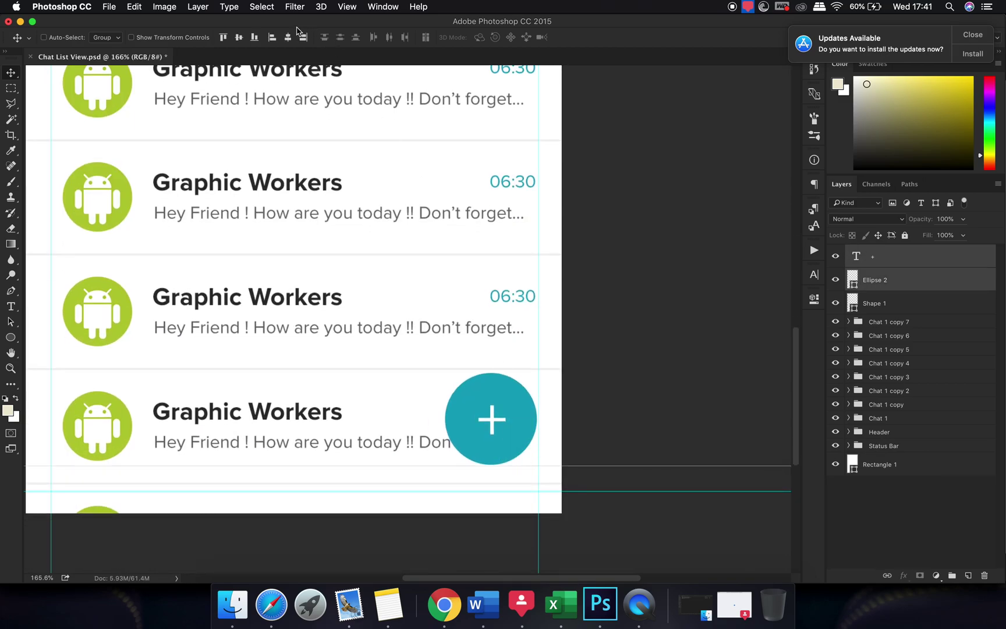
- Scale the teal circle behind the plus sign down slightly about its centre
{"action": "left_click", "coordinate": [525, 415], "text": "super"}
{"action": "key", "text": "super+t"}
{"action": "mouse_move", "coordinate": [533, 379]}
{"action": "left_mouse_down"}
{"action": "mouse_move", "coordinate": [542, 373]}
{"action": "mouse_move", "coordinate": [533, 376]}
{"action": "left_mouse_up"}
{"action": "key", "text": "Return"}
- Place a slightly enlarged duplicate of the teal circle on the layer directly beneath the original
{"action": "key", "text": "super+j"}
{"action": "key", "text": "super+t"}
{"action": "key", "text": "Return"}
{"action": "left_click_drag", "start_coordinate": [904, 281], "coordinate": [902, 303]}
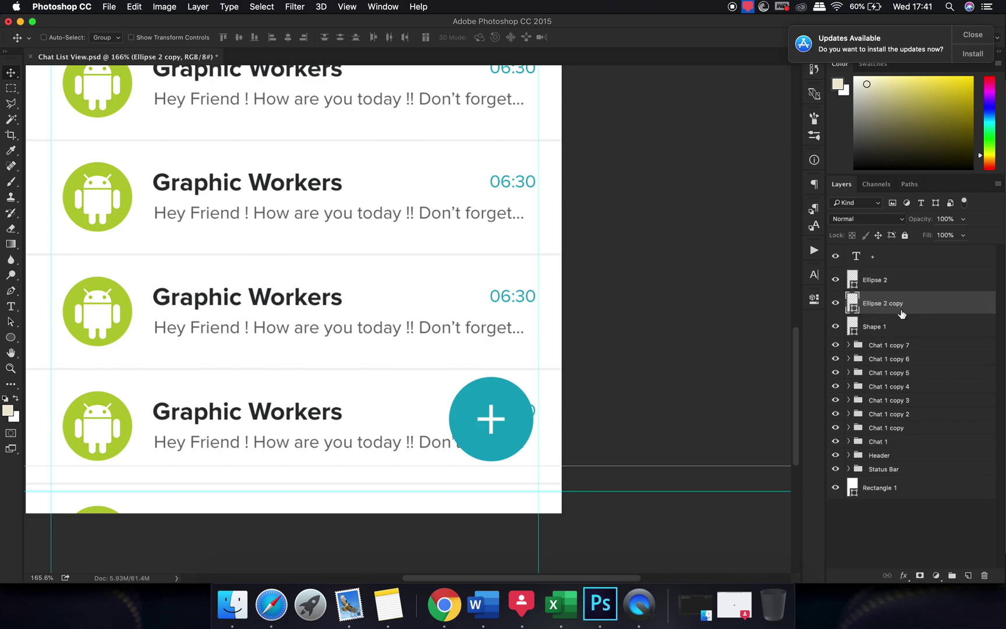
- Lower the opacity of the duplicated circle layer to 19% to form a pale halo
{"action": "double_click", "coordinate": [854, 303]}
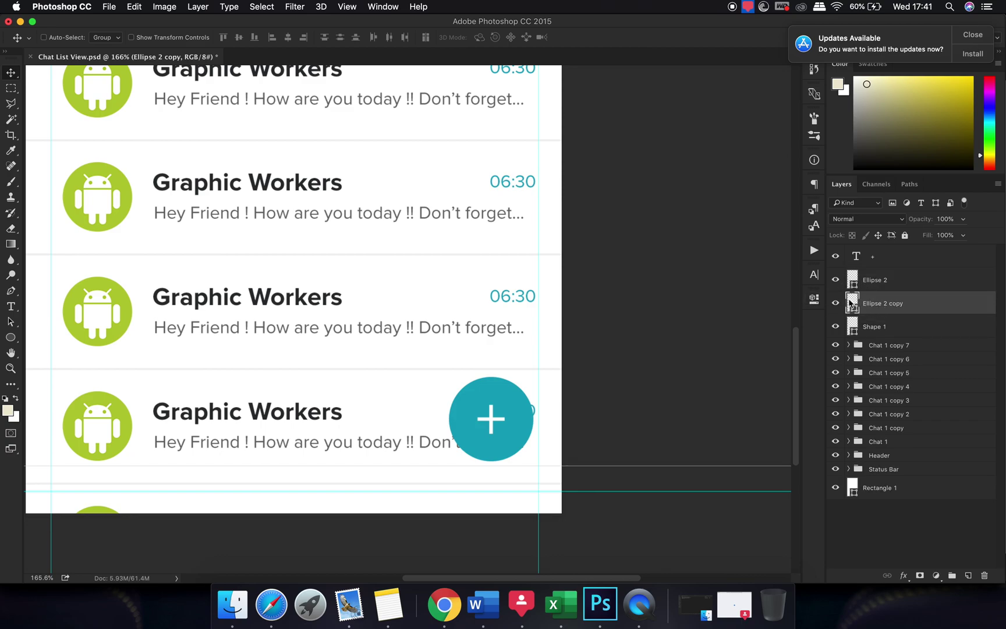
{"action": "left_click", "coordinate": [788, 239]}
{"action": "left_click_drag", "start_coordinate": [920, 219], "coordinate": [864, 225]}
{"action": "scroll", "coordinate": [515, 325], "scroll_direction": "down", "scroll_amount": 10}
{"action": "scroll", "coordinate": [473, 371], "scroll_direction": "up", "scroll_amount": 5}
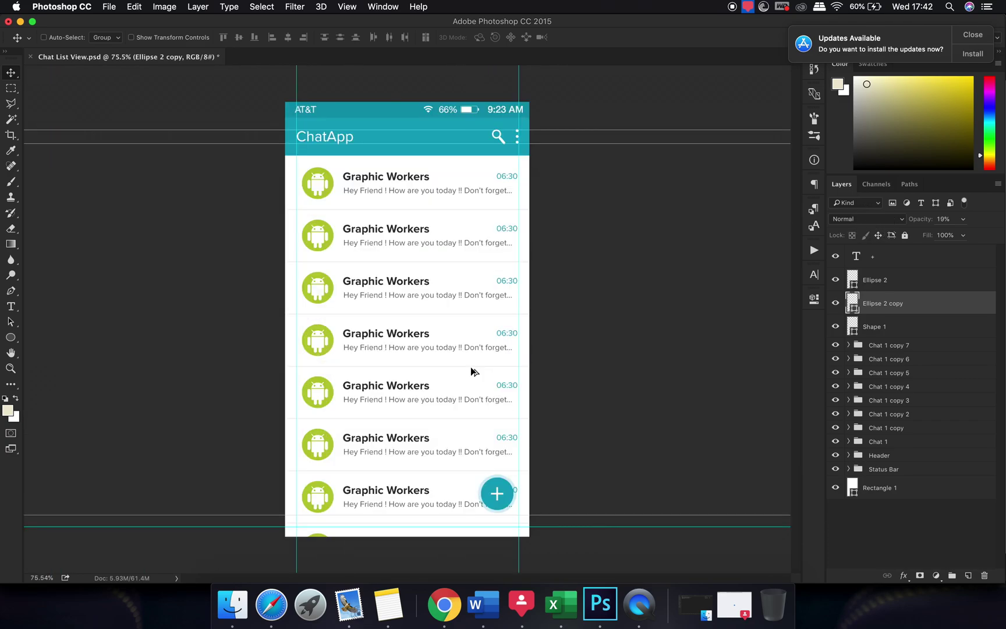
- Shrink the inner teal circle slightly to widen the halo around the plus button, and deselect the layer
{"action": "left_click", "coordinate": [506, 499], "text": "super"}
{"action": "key", "text": "super+t"}
{"action": "left_click_drag", "start_coordinate": [511, 505], "coordinate": [509, 502]}
{"action": "key", "text": "Return"}
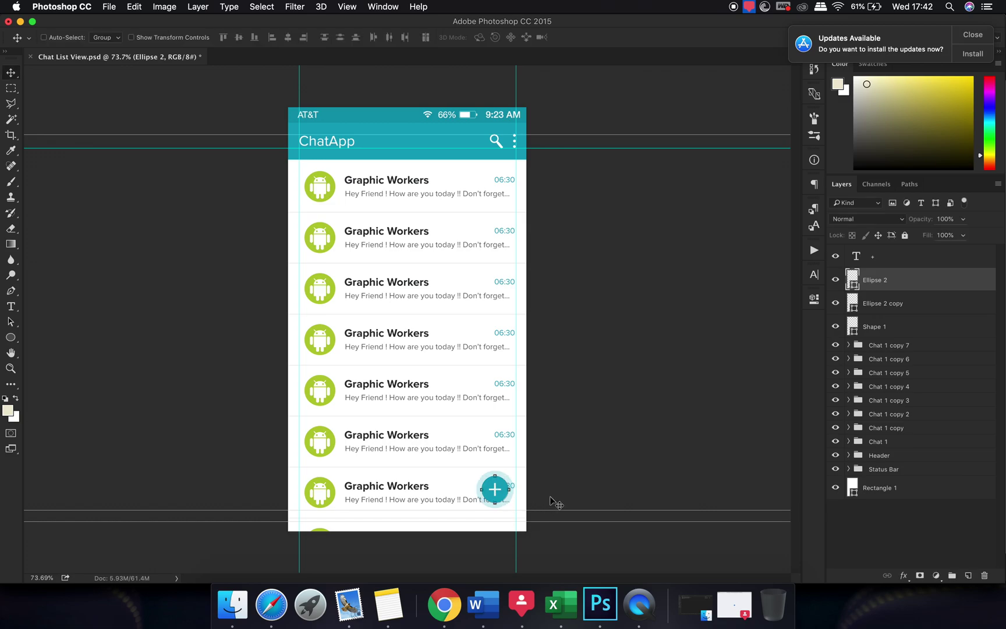
{"action": "left_click", "coordinate": [951, 569]}
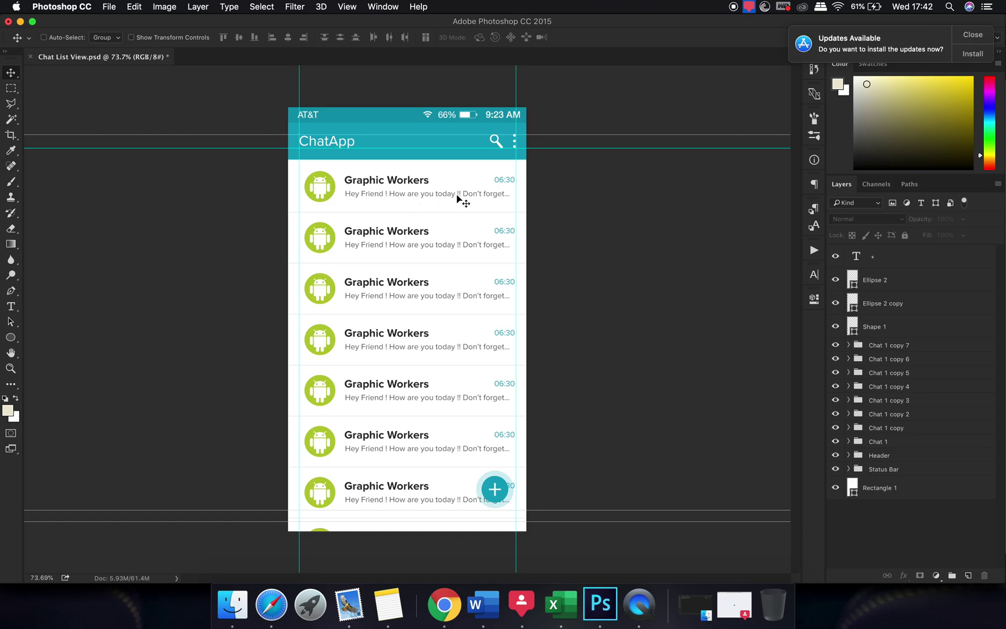
- Draw a circle of about 77 by 77 px at the end of the first chat entry and give it a red fill without a stroke
{"action": "left_click", "coordinate": [11, 339]}
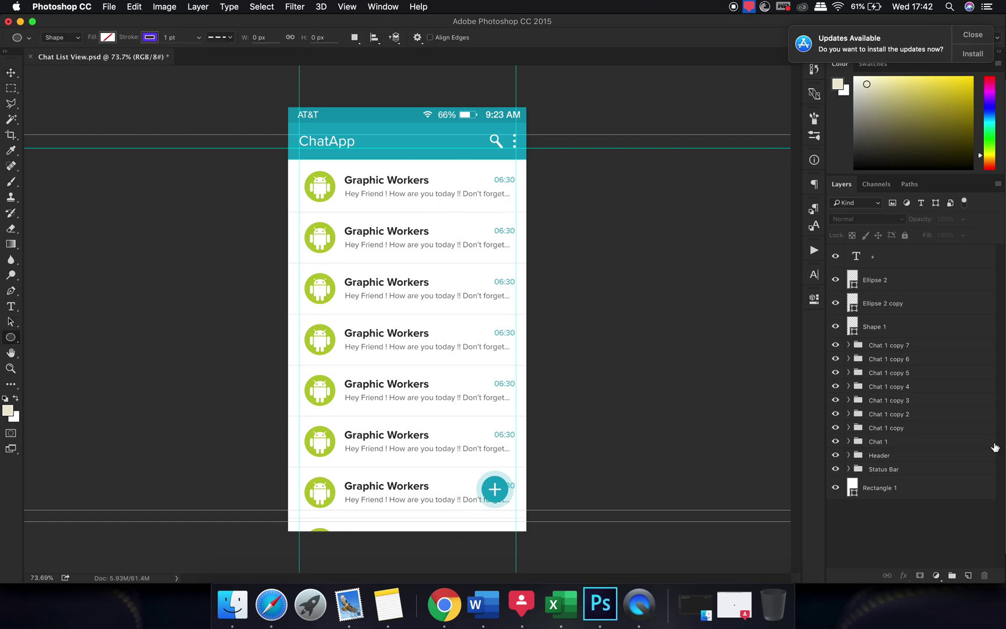
{"action": "mouse_move", "coordinate": [492, 187]}
{"action": "left_mouse_down"}
{"action": "mouse_move", "coordinate": [516, 206]}
{"action": "mouse_move", "coordinate": [506, 202]}
{"action": "left_mouse_up"}
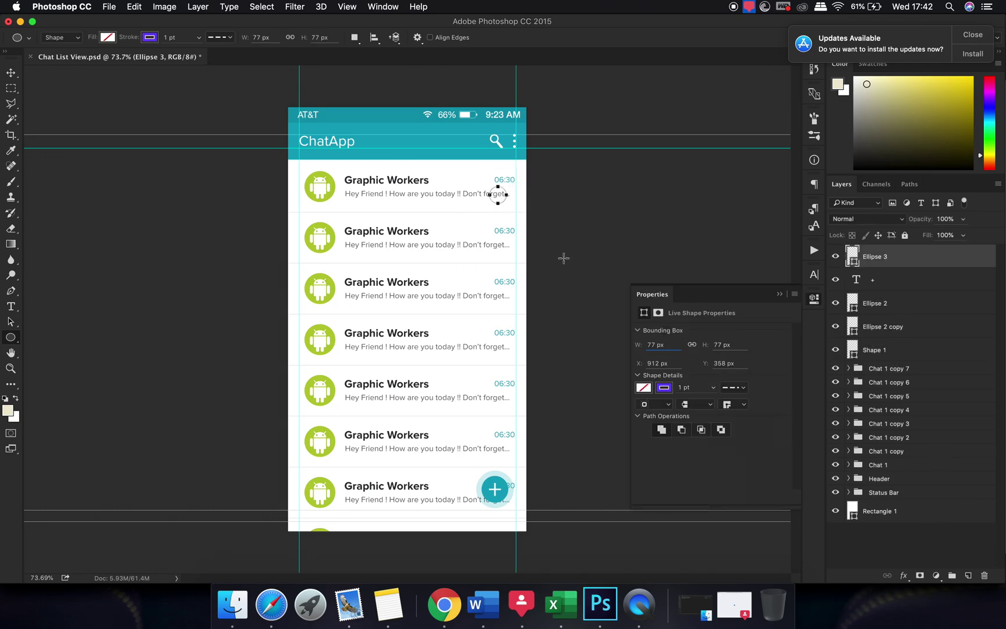
{"action": "left_click", "coordinate": [664, 388]}
{"action": "left_click", "coordinate": [667, 452]}
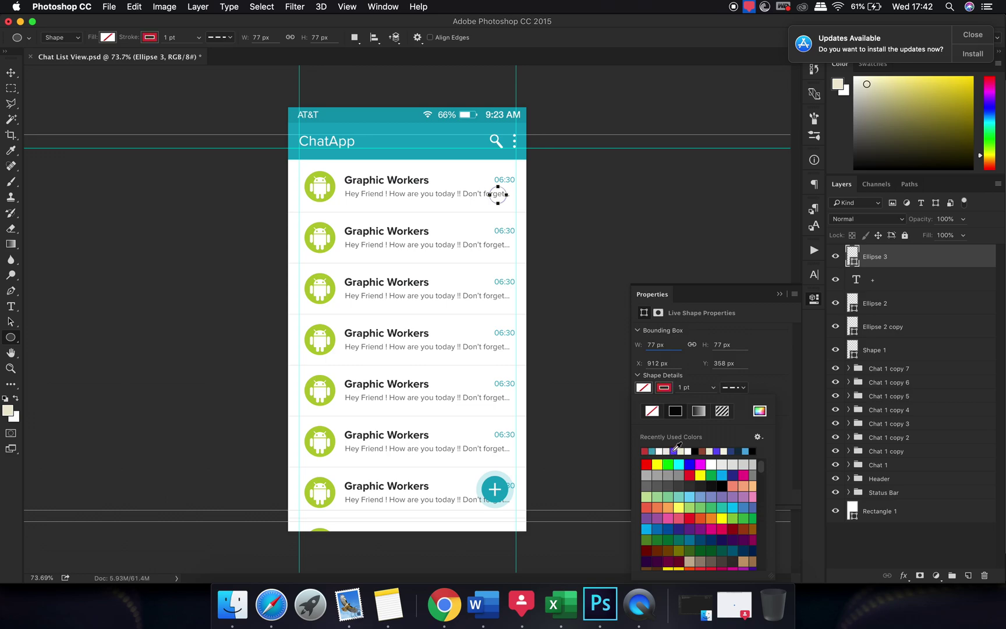
{"action": "left_click", "coordinate": [662, 394]}
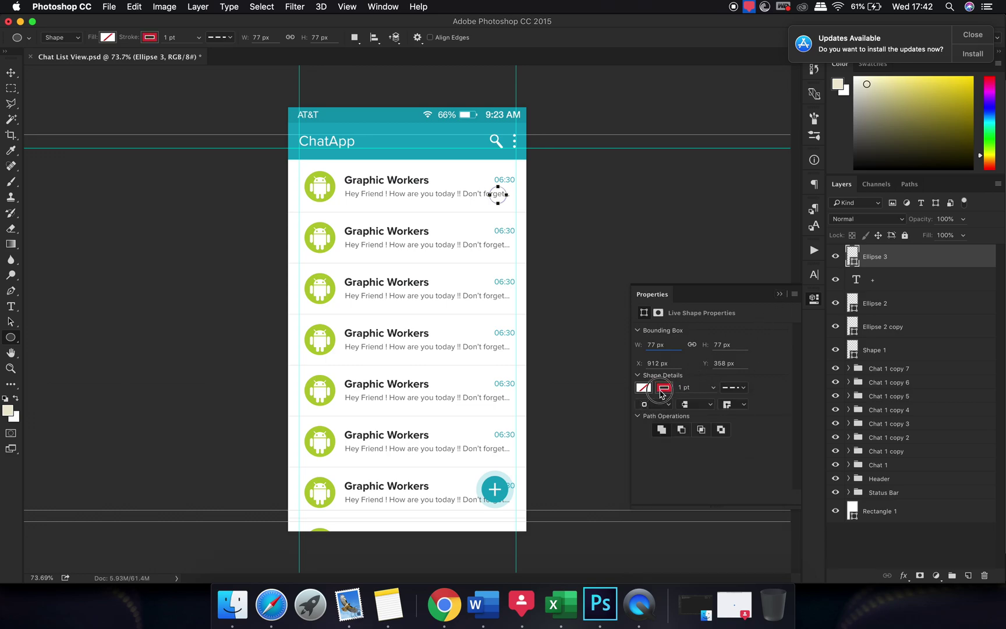
{"action": "left_click", "coordinate": [664, 388]}
{"action": "double_click", "coordinate": [676, 410]}
{"action": "left_click", "coordinate": [648, 450]}
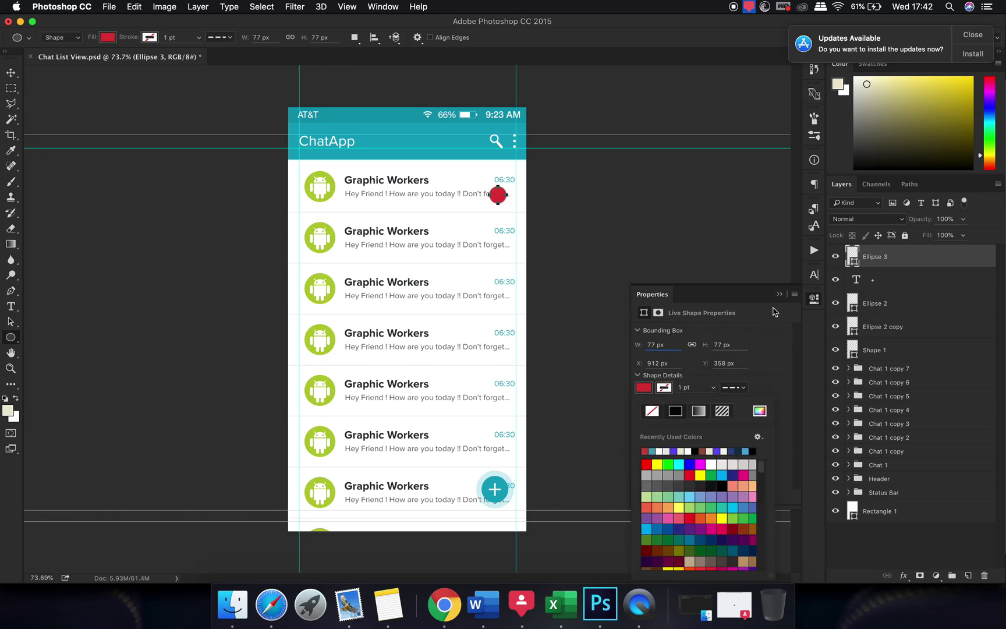
{"action": "left_click", "coordinate": [779, 294]}
{"action": "left_click", "coordinate": [779, 294]}
- Scale the red circle down and move it to the upper right edge of the first chat's avatar
{"action": "left_click", "coordinate": [10, 72]}
{"action": "left_click_drag", "start_coordinate": [475, 273], "coordinate": [495, 264]}
{"action": "key", "text": "ctrl+t"}
{"action": "left_click_drag", "start_coordinate": [519, 202], "coordinate": [325, 227]}
{"action": "key", "text": "Return"}
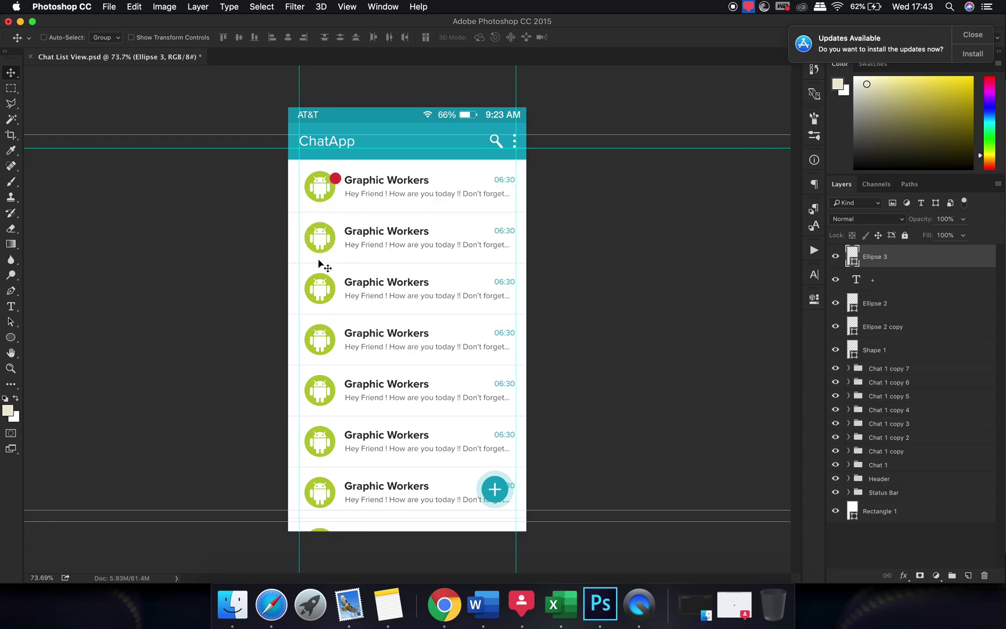
- Enlarge the red badge on the first avatar slightly
{"action": "scroll", "coordinate": [335, 198], "scroll_direction": "up", "scroll_amount": 2}
{"action": "scroll", "coordinate": [333, 187], "scroll_direction": "up", "scroll_amount": 5}
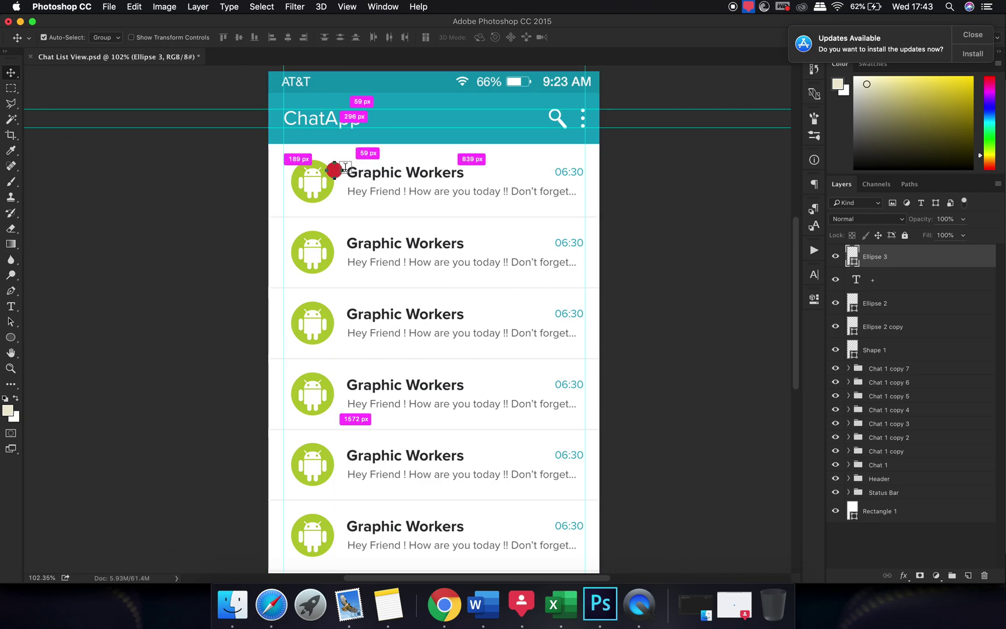
{"action": "key", "text": "t"}
{"action": "key", "text": "super+t"}
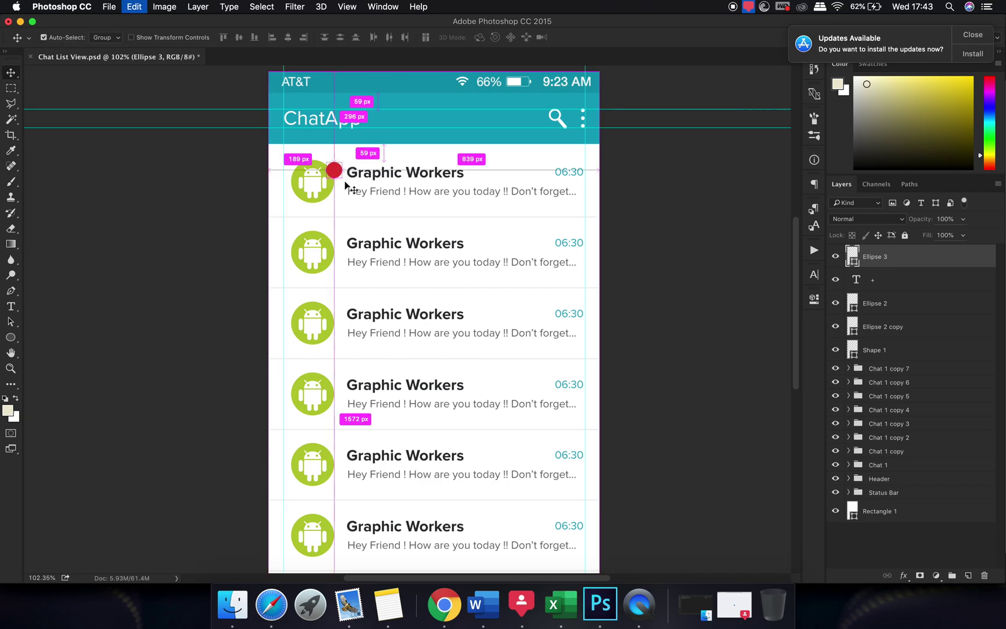
{"action": "left_click_drag", "start_coordinate": [342, 178], "coordinate": [345, 205]}
{"action": "key", "text": "Return"}
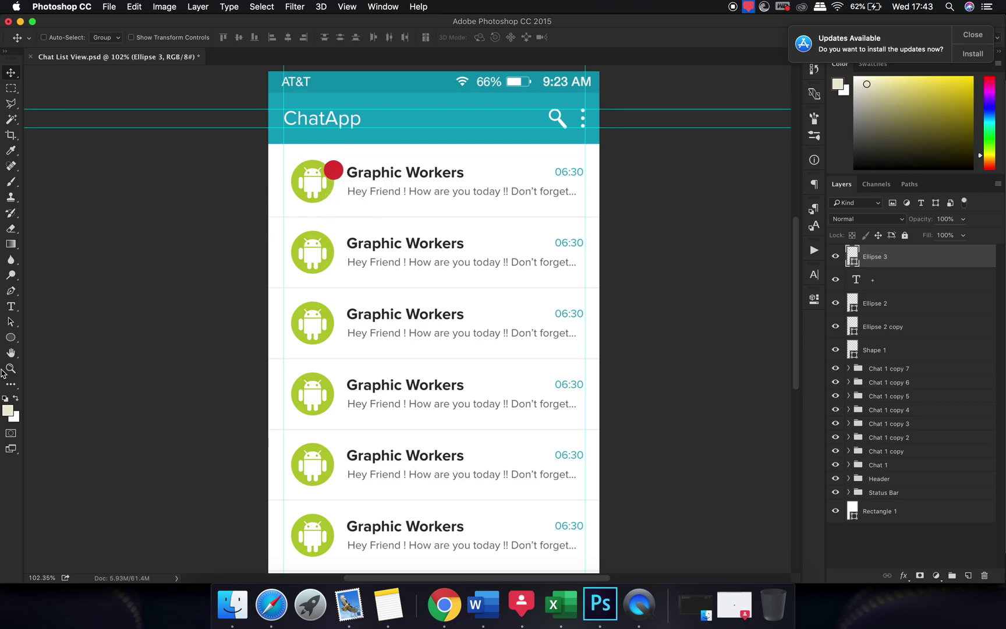
- Add a white number 2 as text and fit it in the centre of the red badge
{"action": "left_click", "coordinate": [11, 306]}
{"action": "left_click", "coordinate": [338, 209]}
{"action": "type", "text": "2"}
{"action": "left_click", "coordinate": [12, 73]}
{"action": "left_click_drag", "start_coordinate": [461, 320], "coordinate": [459, 292]}
{"action": "key", "text": "super"}
{"action": "left_click_drag", "start_coordinate": [340, 181], "coordinate": [347, 187]}
{"action": "key", "text": "Return"}
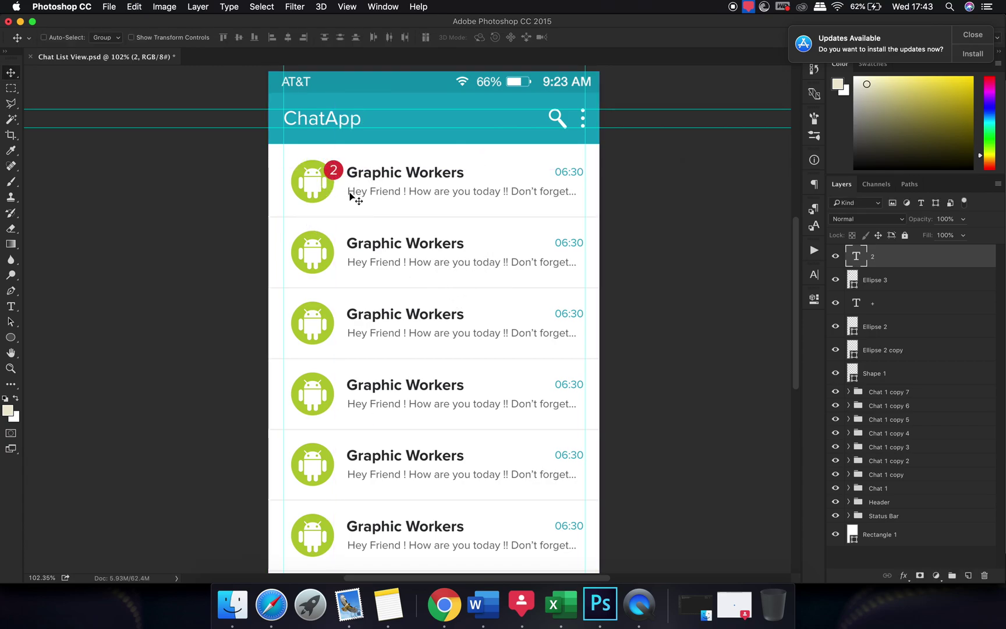
- Move the badge and its number into the Chat 1 group and place a copy of both on the second chat's avatar
{"action": "scroll", "coordinate": [343, 181], "scroll_direction": "up", "scroll_amount": 3}
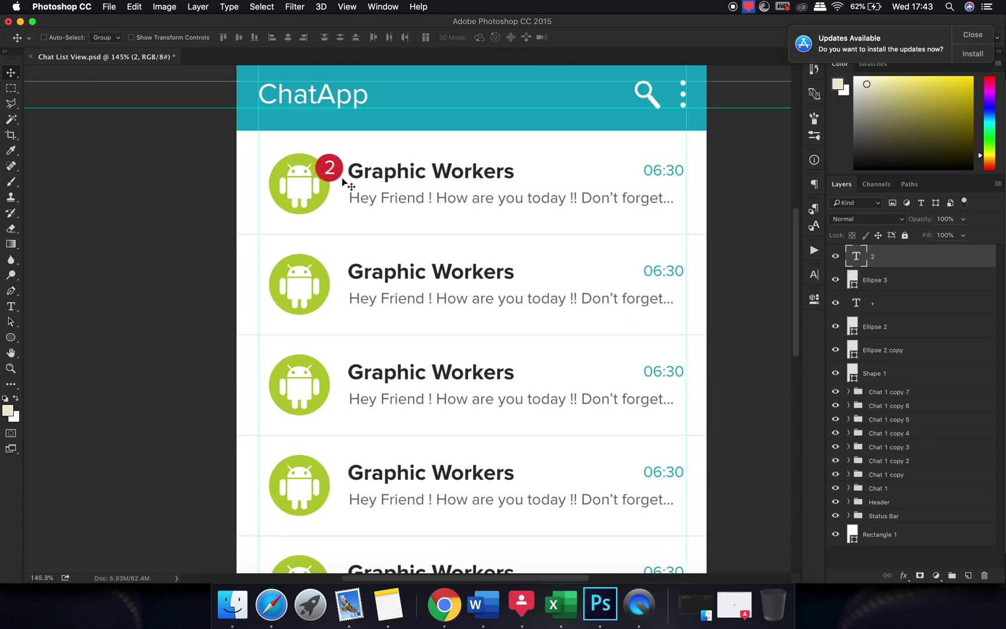
{"action": "scroll", "coordinate": [366, 213], "scroll_direction": "down", "scroll_amount": 3}
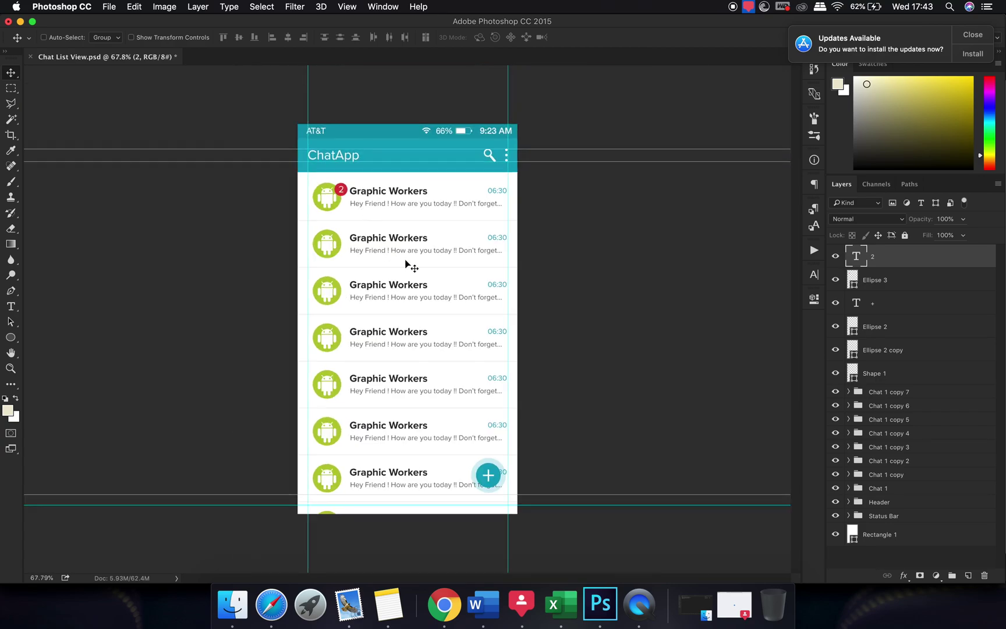
{"action": "scroll", "coordinate": [381, 205], "scroll_direction": "up", "scroll_amount": 2}
{"action": "scroll", "coordinate": [382, 207], "scroll_direction": "down", "scroll_amount": 1}
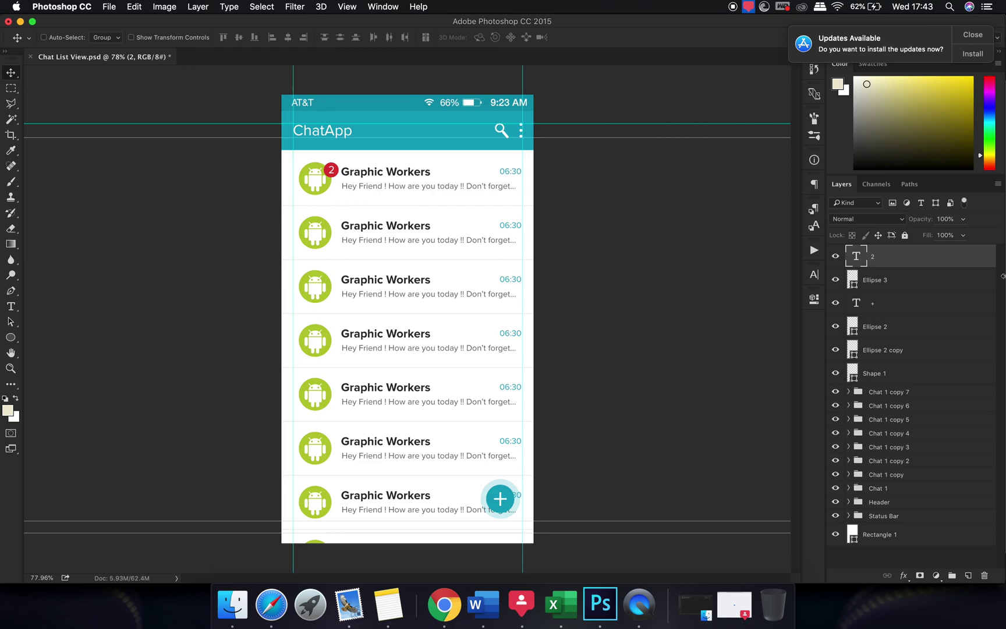
{"action": "left_click_drag", "start_coordinate": [903, 280], "coordinate": [908, 488]}
{"action": "key", "text": "super+z"}
{"action": "left_click_drag", "start_coordinate": [492, 254], "coordinate": [488, 307]}
- Change the number in the second chat's badge to 3
{"action": "key", "text": "t"}
{"action": "left_click", "coordinate": [327, 222]}
{"action": "type", "text": "3"}
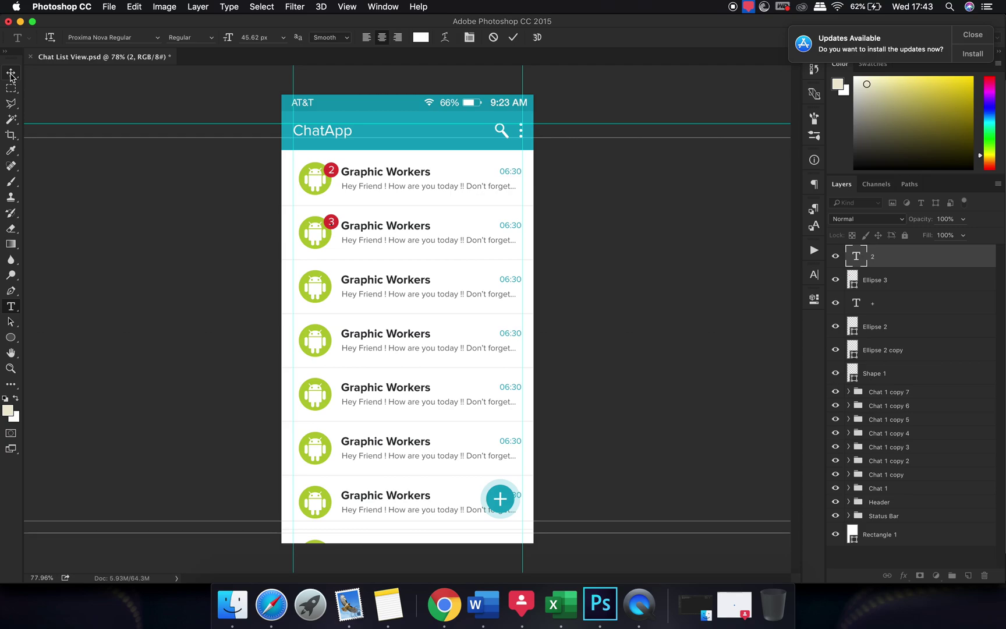
{"action": "left_click", "coordinate": [11, 72]}
- Move the second badge's circle and number layers into the Chat 1 copy group
{"action": "scroll", "coordinate": [374, 208], "scroll_direction": "down", "scroll_amount": 2}
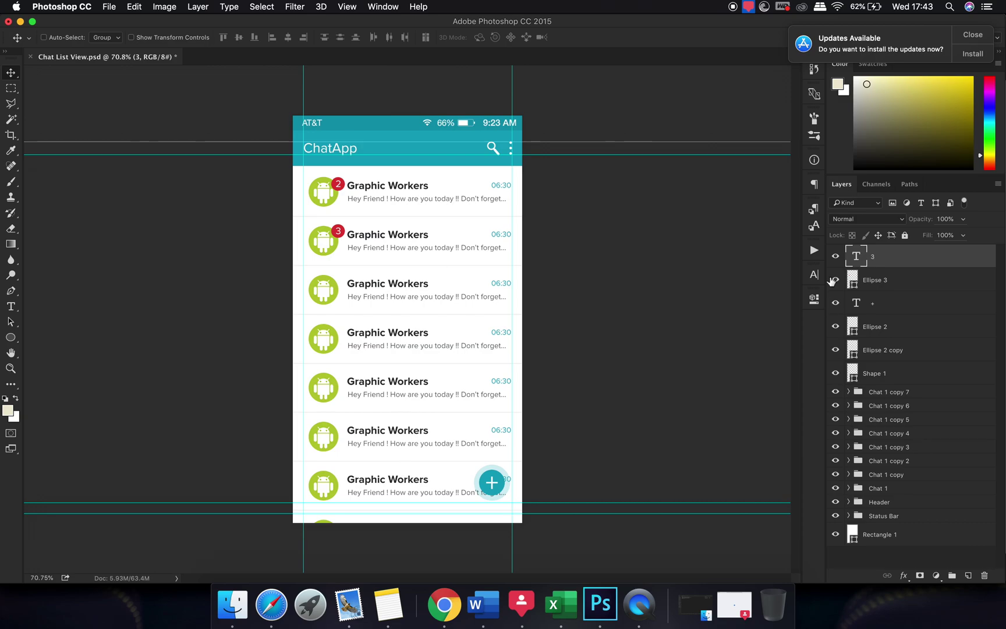
{"action": "left_click", "coordinate": [888, 286], "text": "shift"}
{"action": "left_click_drag", "start_coordinate": [890, 285], "coordinate": [899, 474]}
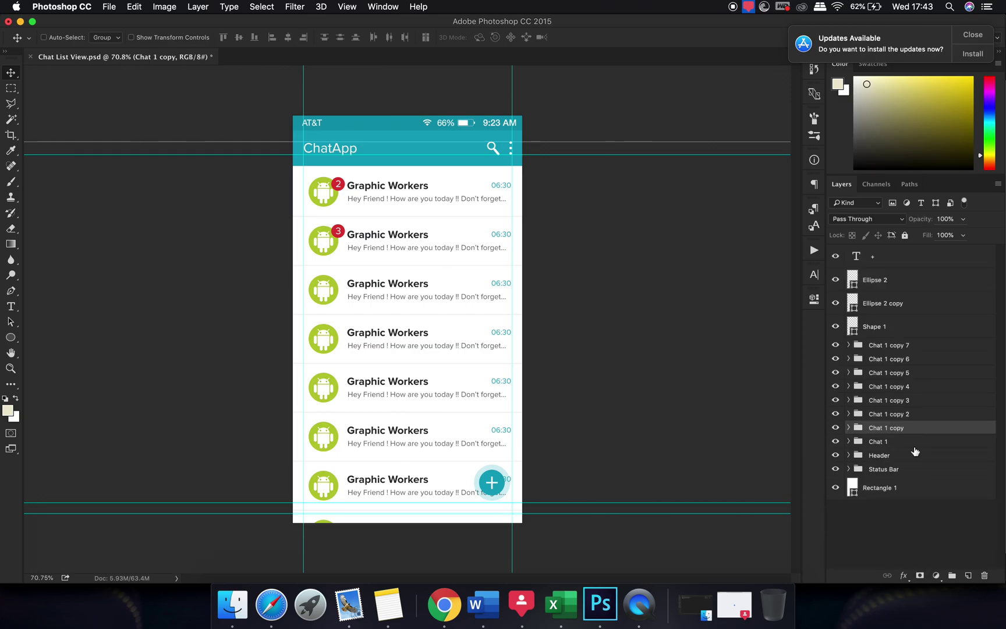
- Group the plus sign and its two circle layers and name the group New Chat
{"action": "left_click", "coordinate": [893, 268]}
{"action": "left_click", "coordinate": [899, 308], "text": "shift"}
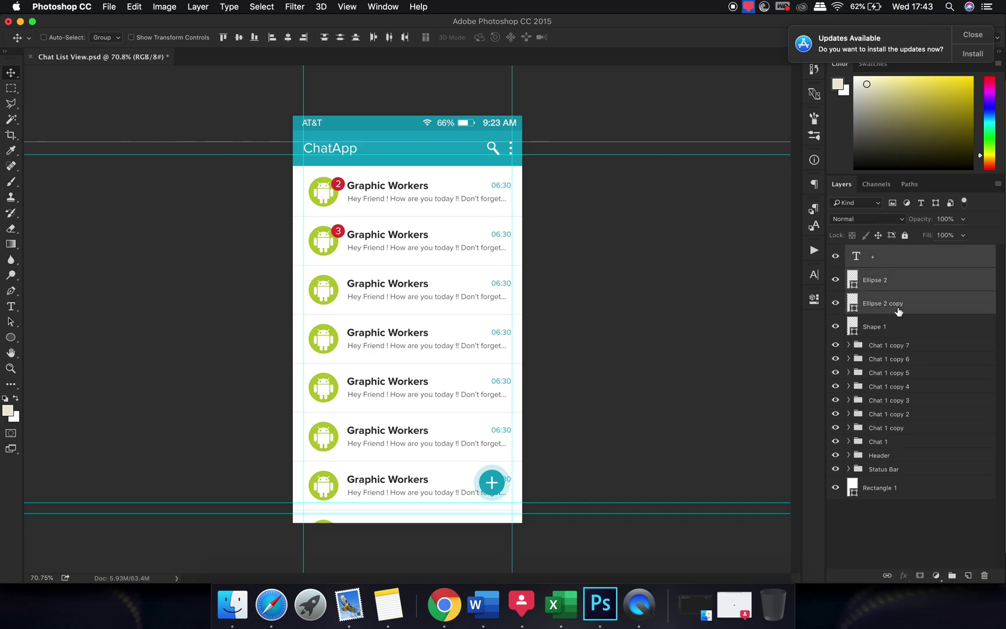
{"action": "key", "text": "super+g"}
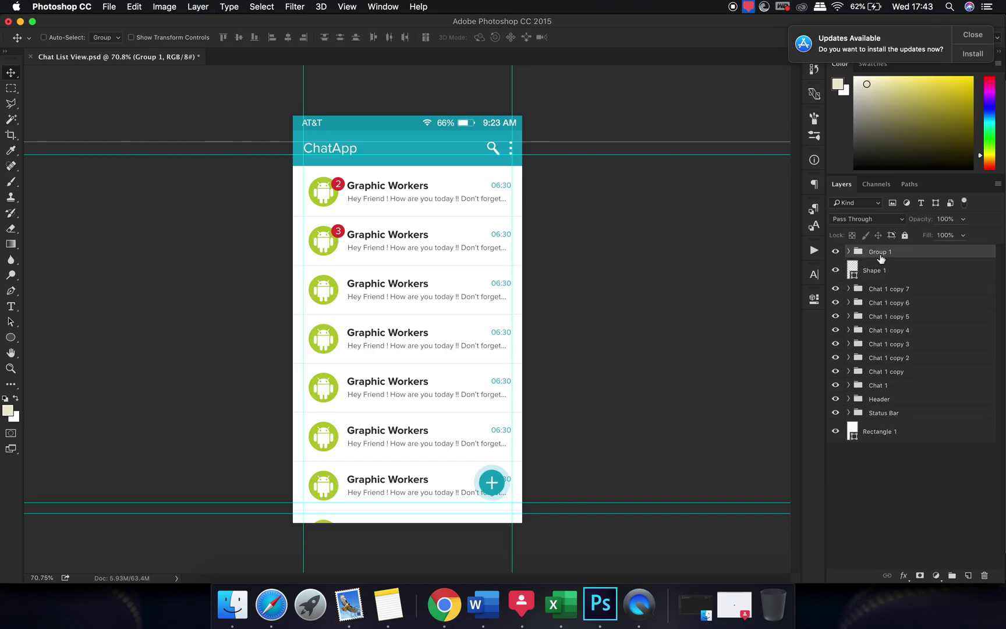
{"action": "double_click", "coordinate": [882, 254]}
{"action": "type", "text": "A"}
{"action": "type", "text": "ew Chat"}
{"action": "key", "text": "Return"}
- Move the Shape 1 layer into the Header group
{"action": "left_click", "coordinate": [877, 272]}
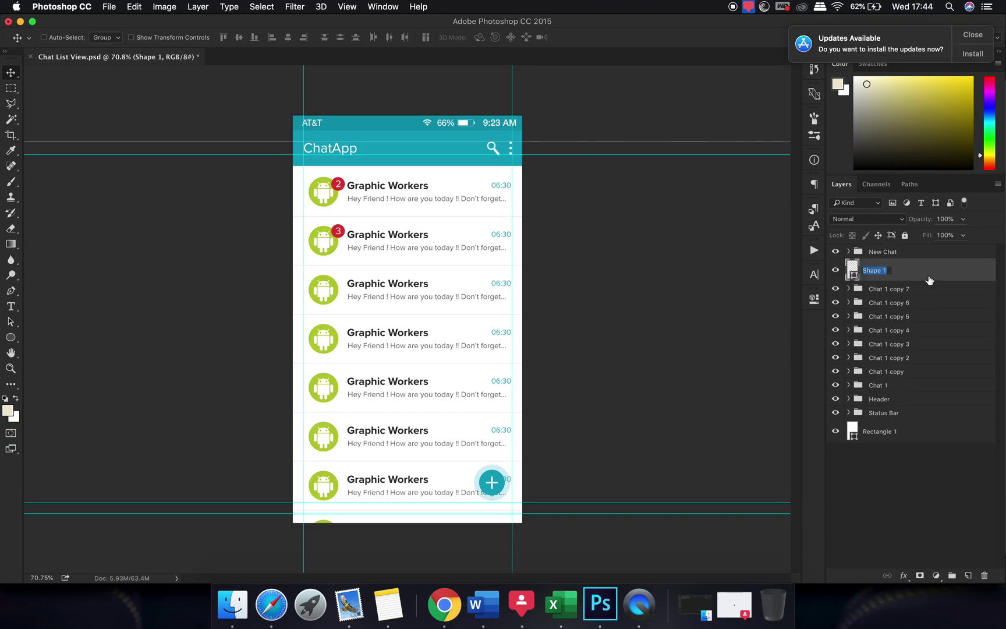
{"action": "left_click_drag", "start_coordinate": [908, 275], "coordinate": [893, 376]}
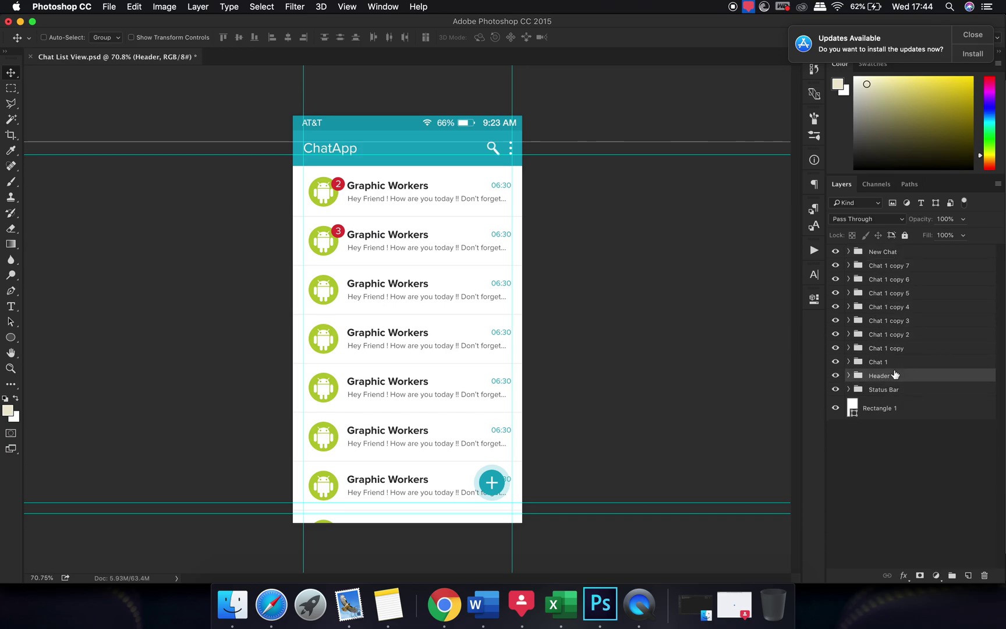
- Switch to Chrome, examine the chat app design image results for layout references, and return to Photoshop
{"action": "left_click", "coordinate": [444, 604]}
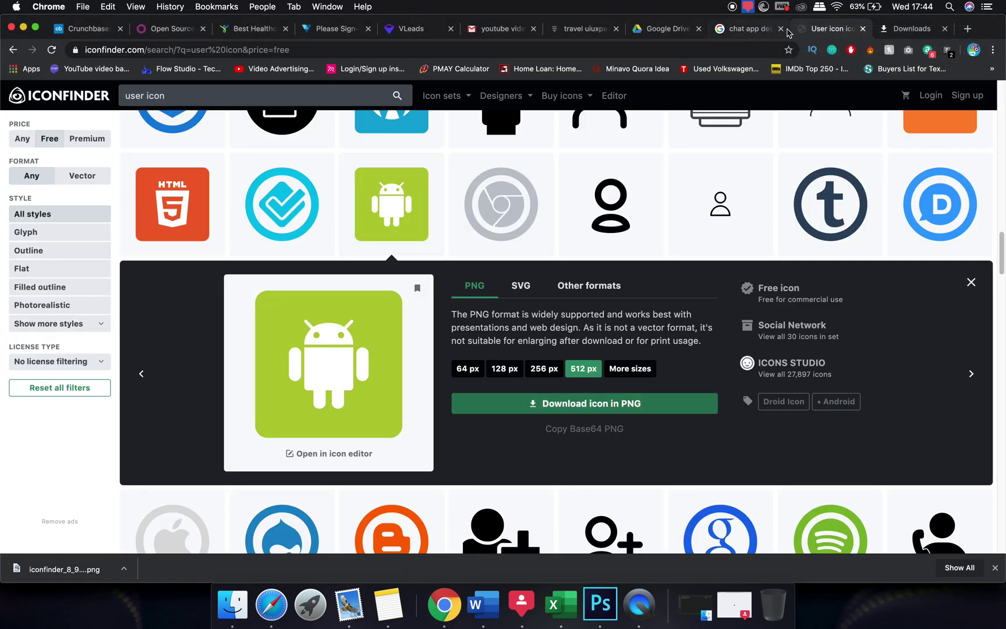
{"action": "left_click", "coordinate": [751, 29]}
{"action": "scroll", "coordinate": [561, 319], "scroll_direction": "down", "scroll_amount": 5}
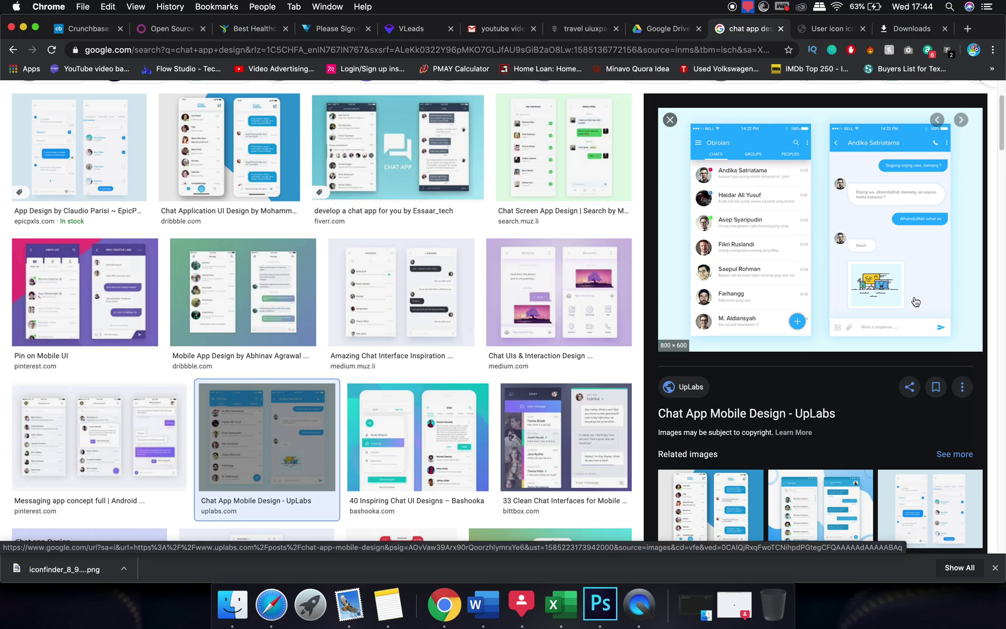
{"action": "scroll", "coordinate": [918, 320], "scroll_direction": "down", "scroll_amount": 5}
{"action": "scroll", "coordinate": [303, 284], "scroll_direction": "down", "scroll_amount": 4}
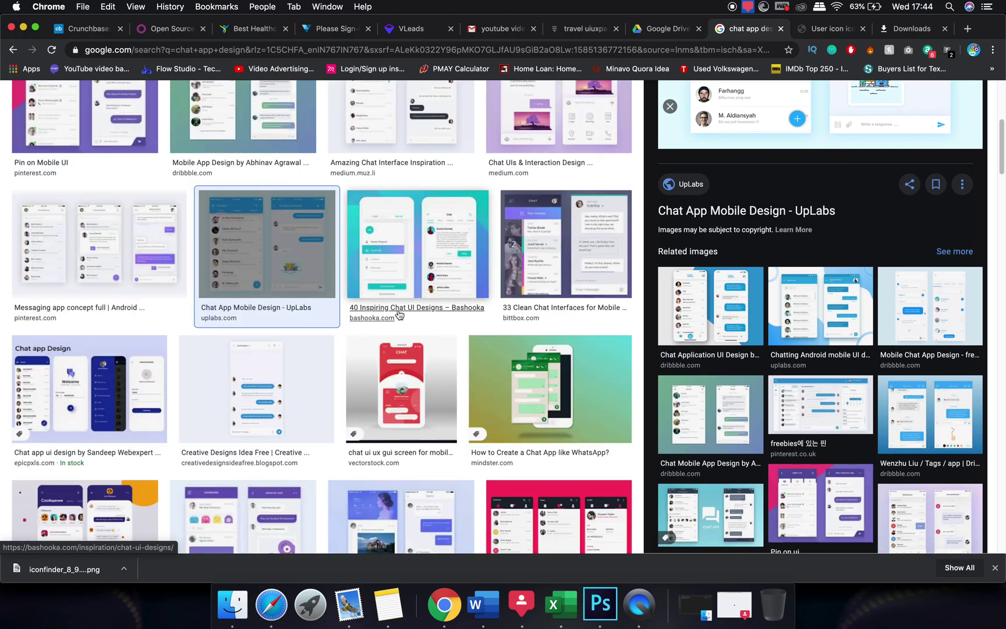
{"action": "scroll", "coordinate": [417, 332], "scroll_direction": "up", "scroll_amount": 8}
{"action": "left_click", "coordinate": [229, 256]}
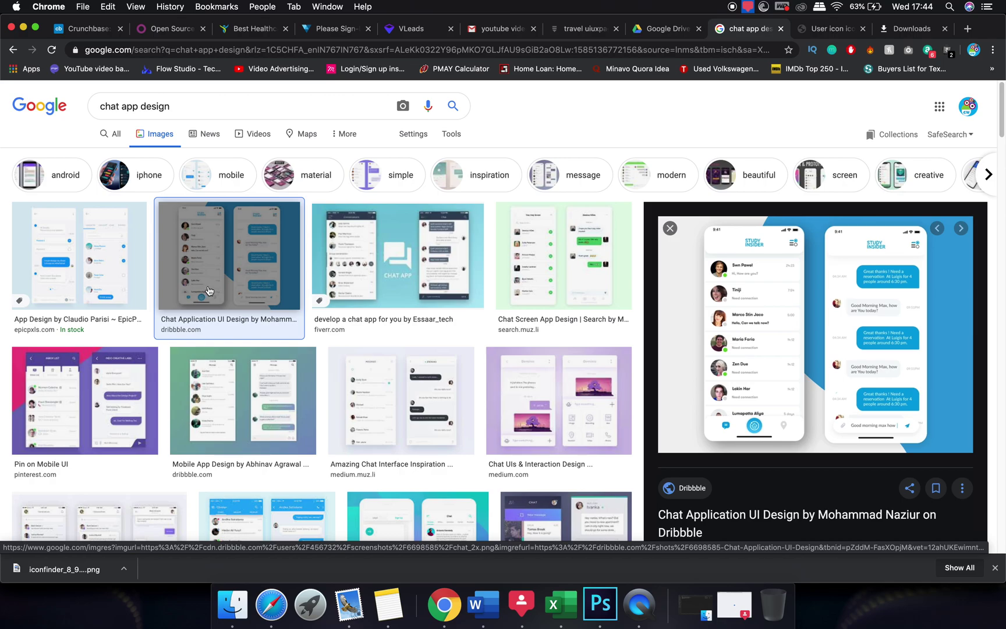
{"action": "key", "text": "super+Tab"}
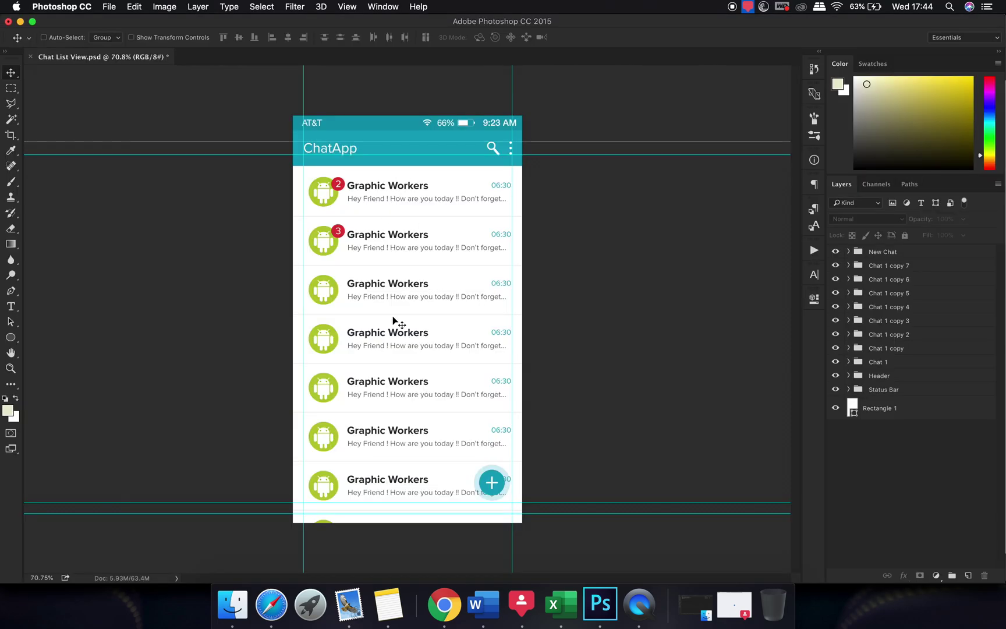